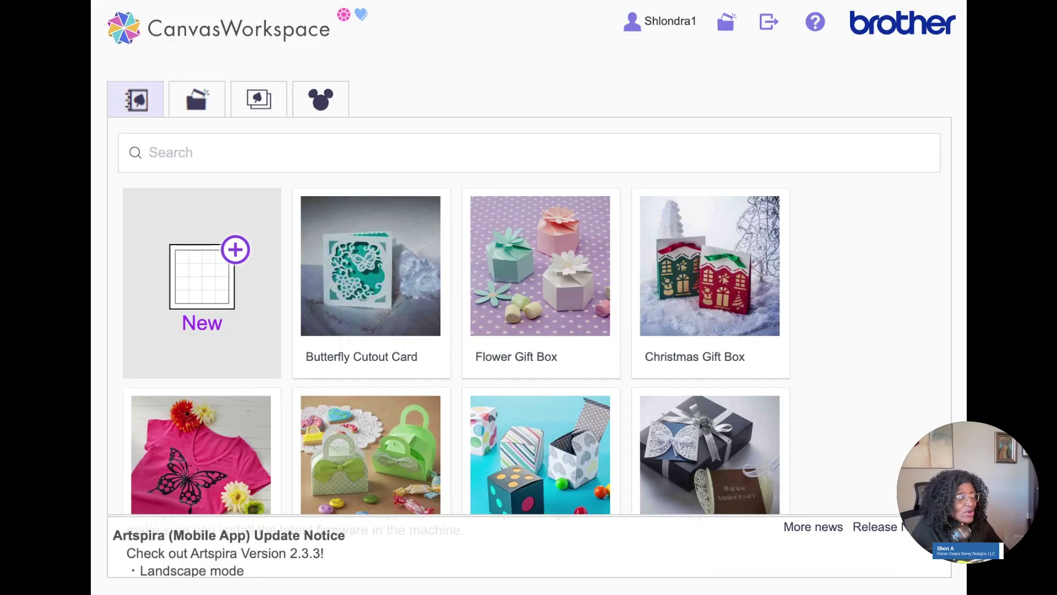
- Create a new blank project
{"action": "left_click", "coordinate": [219, 307]}
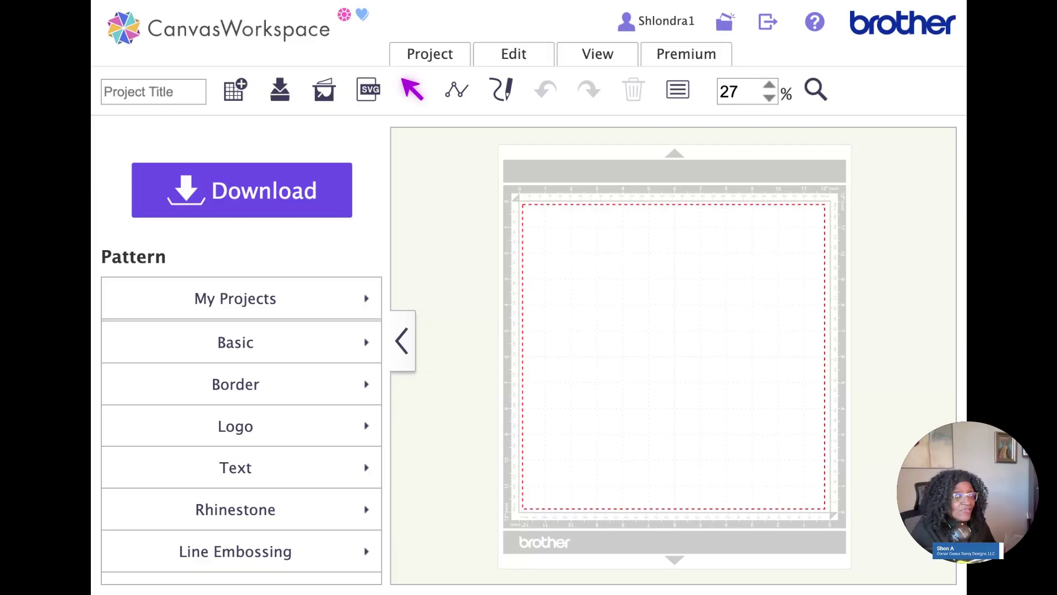
{"action": "scroll", "coordinate": [336, 275], "scroll_direction": "down", "scroll_amount": 1}
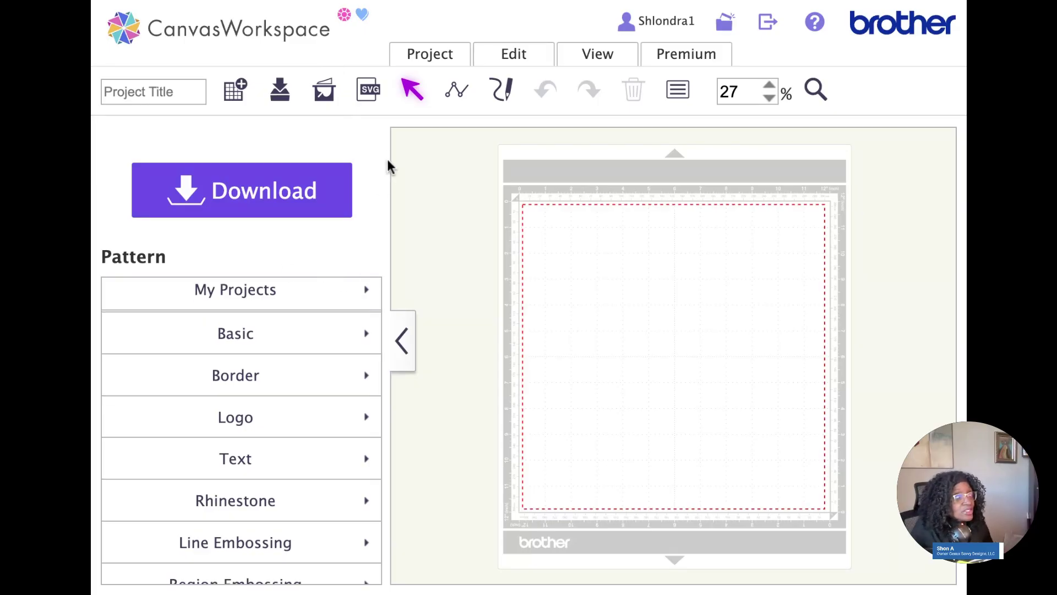
{"action": "left_click", "coordinate": [126, 92]}
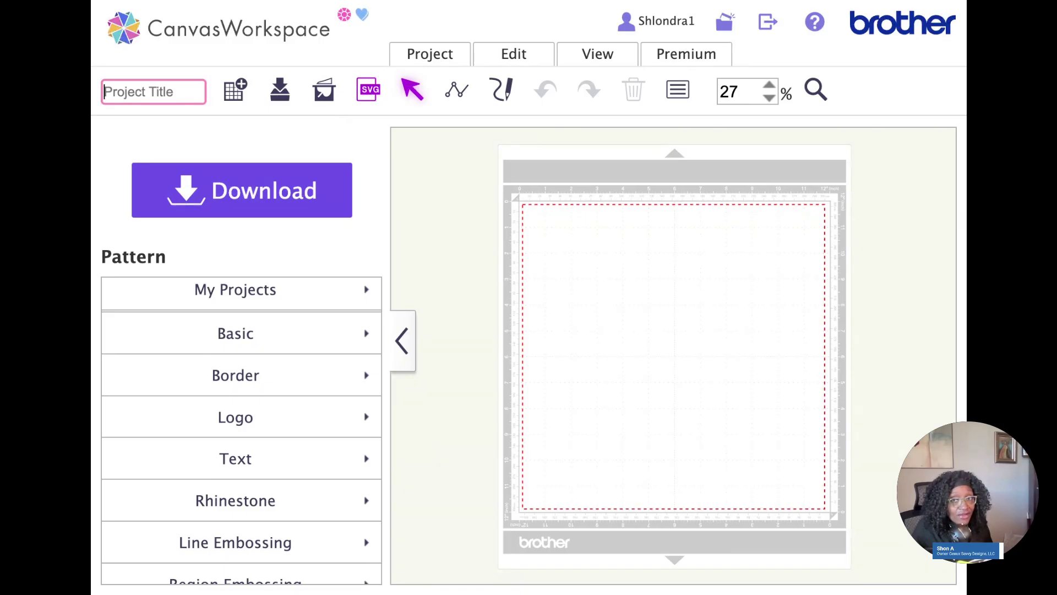
- Import 1.svg and move the infinity shape to the middle of the cutting mat
{"action": "left_click", "coordinate": [370, 98]}
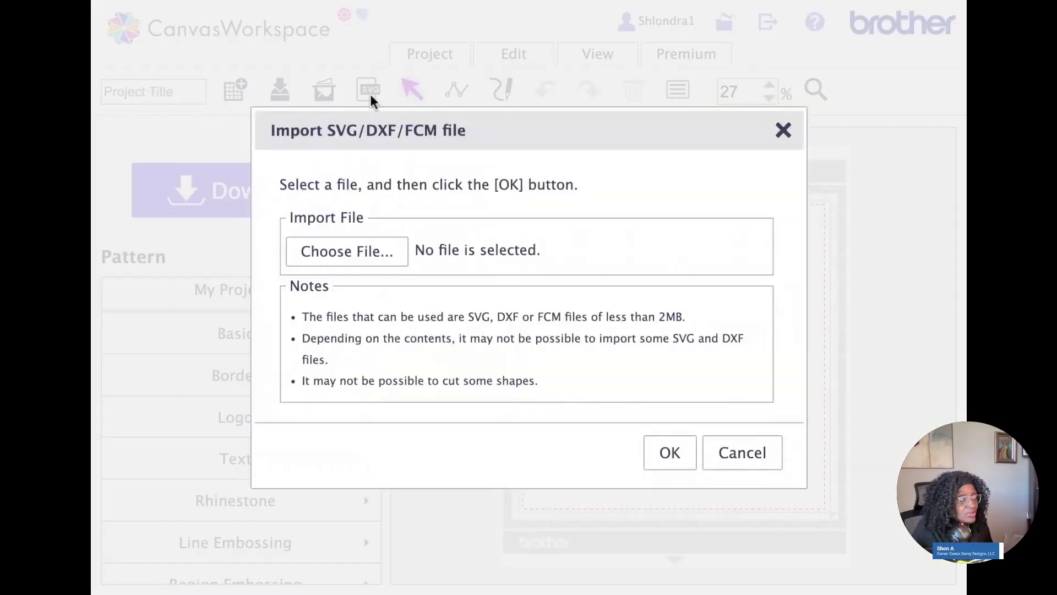
{"action": "left_click", "coordinate": [359, 252]}
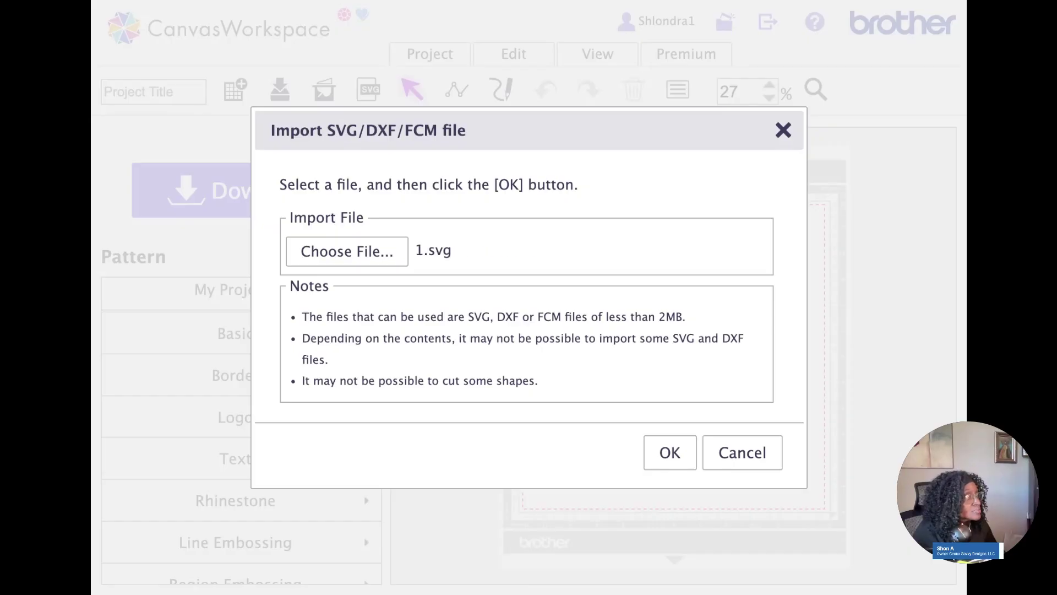
{"action": "left_click", "coordinate": [669, 453]}
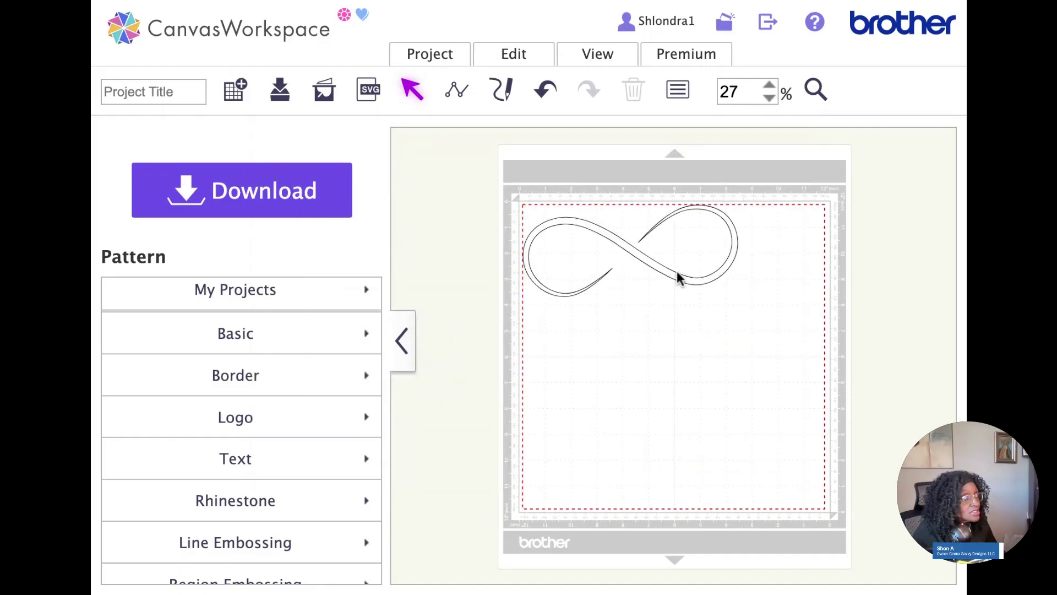
{"action": "left_click_drag", "start_coordinate": [685, 281], "coordinate": [724, 374]}
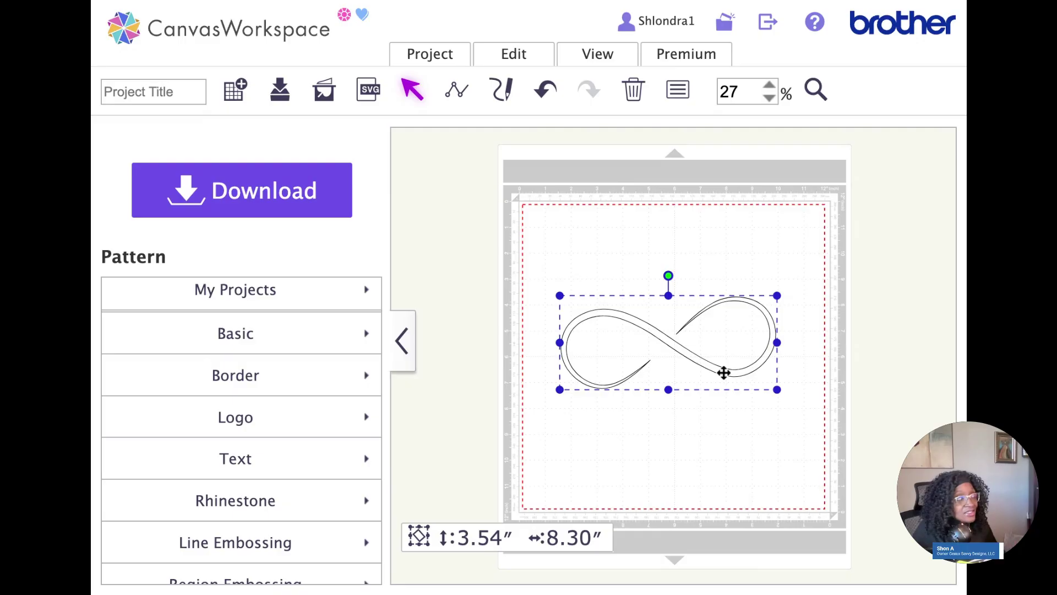
- Look through the ready-made Rhinestone patterns, from the letters and numbers to the decorative motifs
{"action": "left_click", "coordinate": [242, 511]}
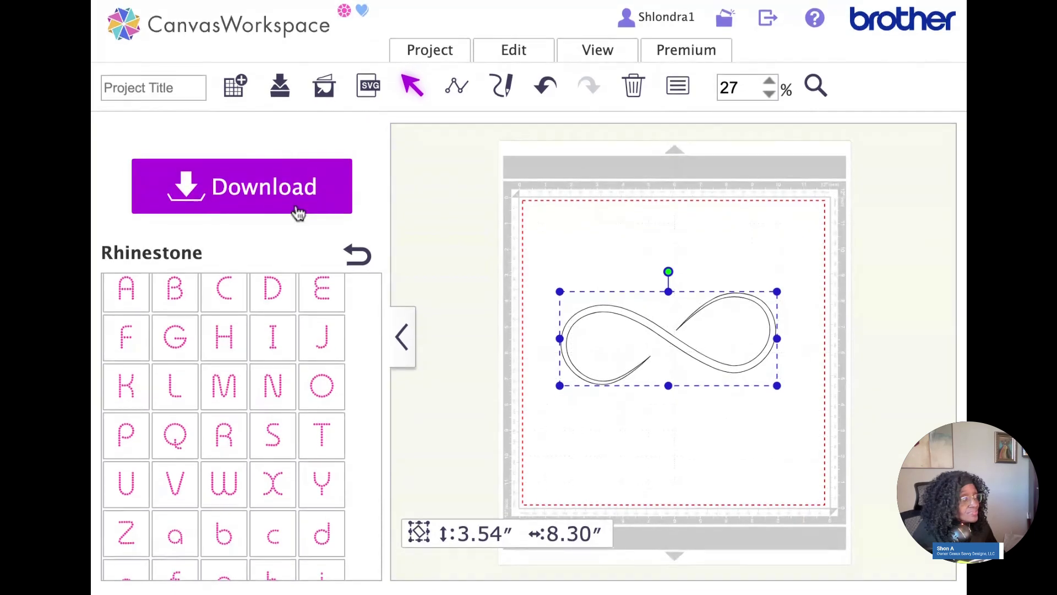
{"action": "scroll", "coordinate": [307, 357], "scroll_direction": "down", "scroll_amount": 10}
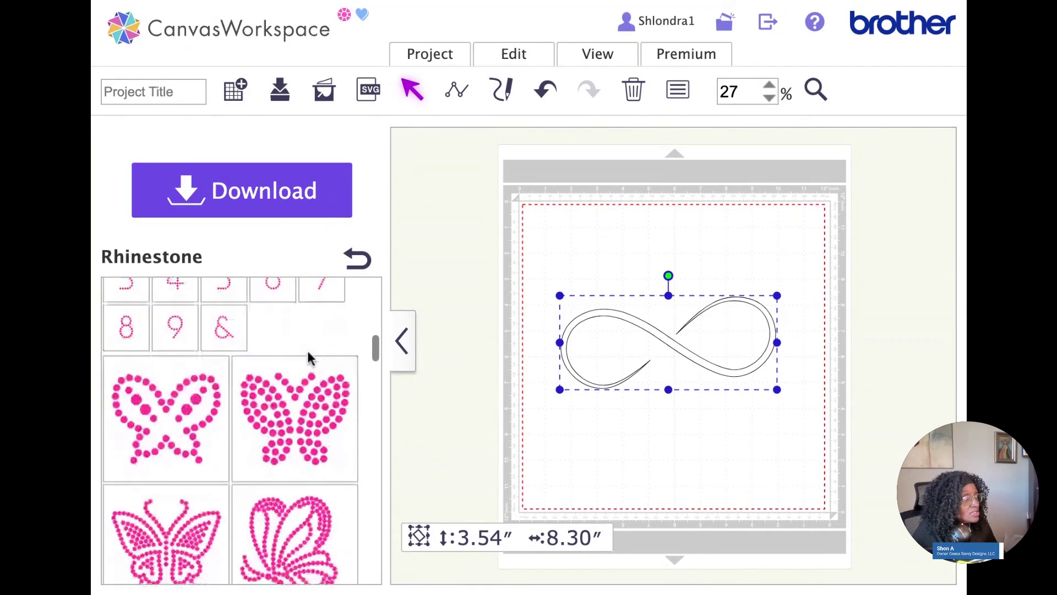
{"action": "scroll", "coordinate": [308, 355], "scroll_direction": "down", "scroll_amount": 10}
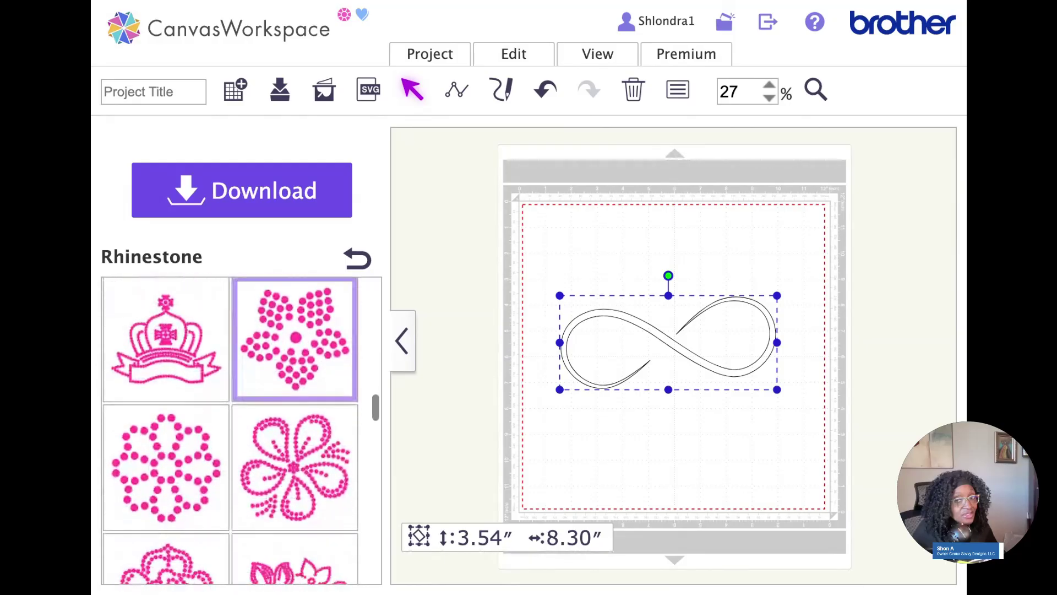
{"action": "scroll", "coordinate": [241, 430], "scroll_direction": "down", "scroll_amount": 10}
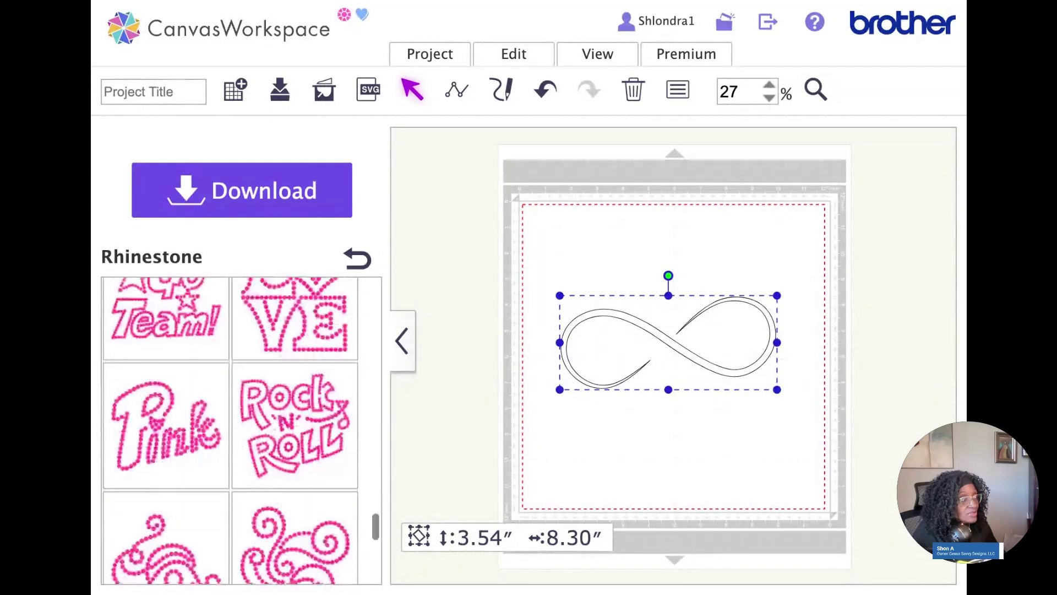
{"action": "scroll", "coordinate": [295, 418], "scroll_direction": "up", "scroll_amount": 8}
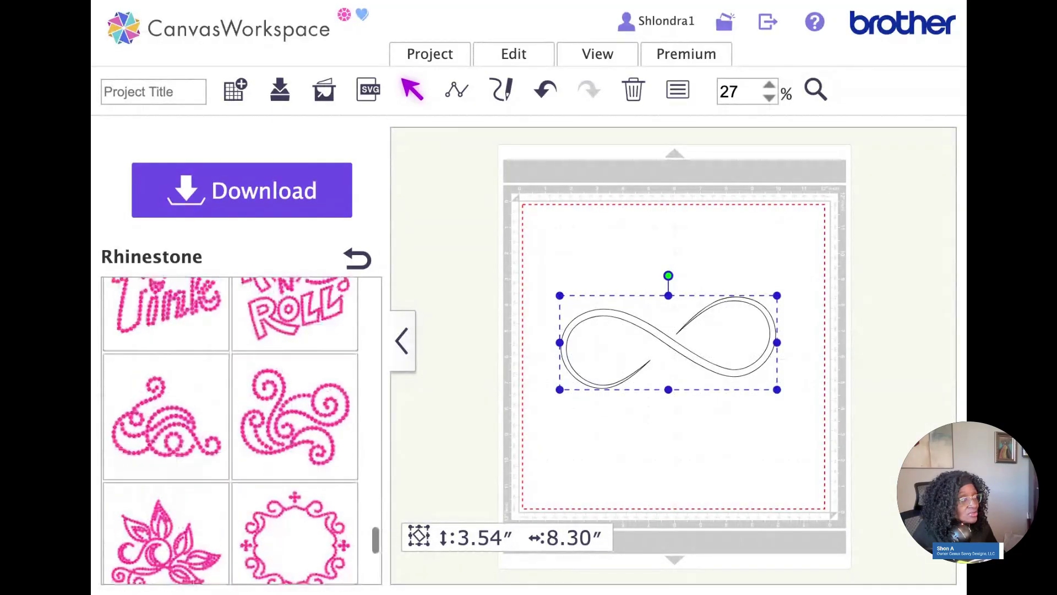
{"action": "scroll", "coordinate": [295, 405], "scroll_direction": "up", "scroll_amount": 8}
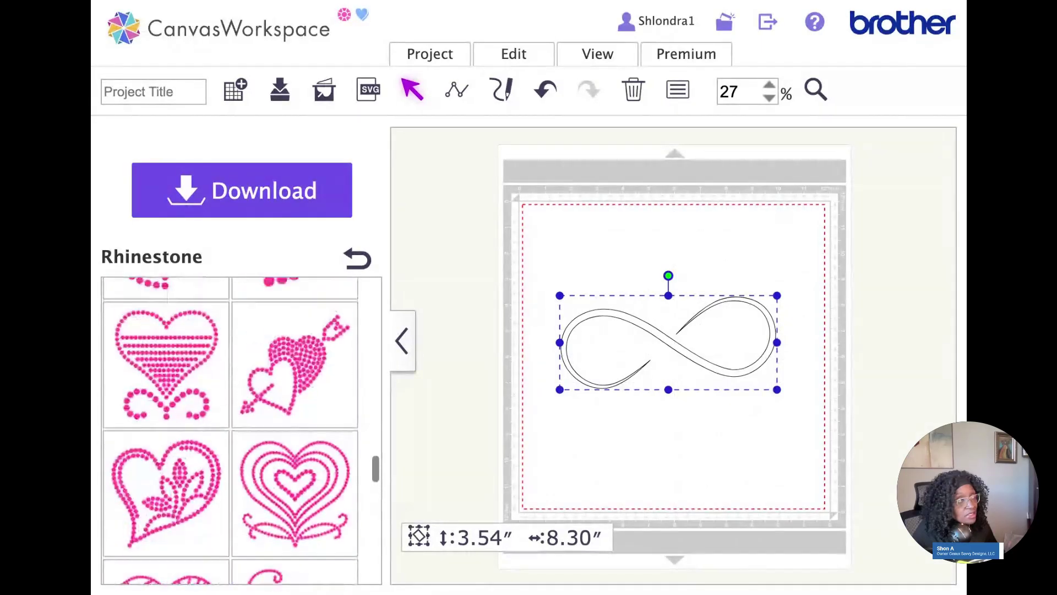
{"action": "scroll", "coordinate": [295, 404], "scroll_direction": "up", "scroll_amount": 8}
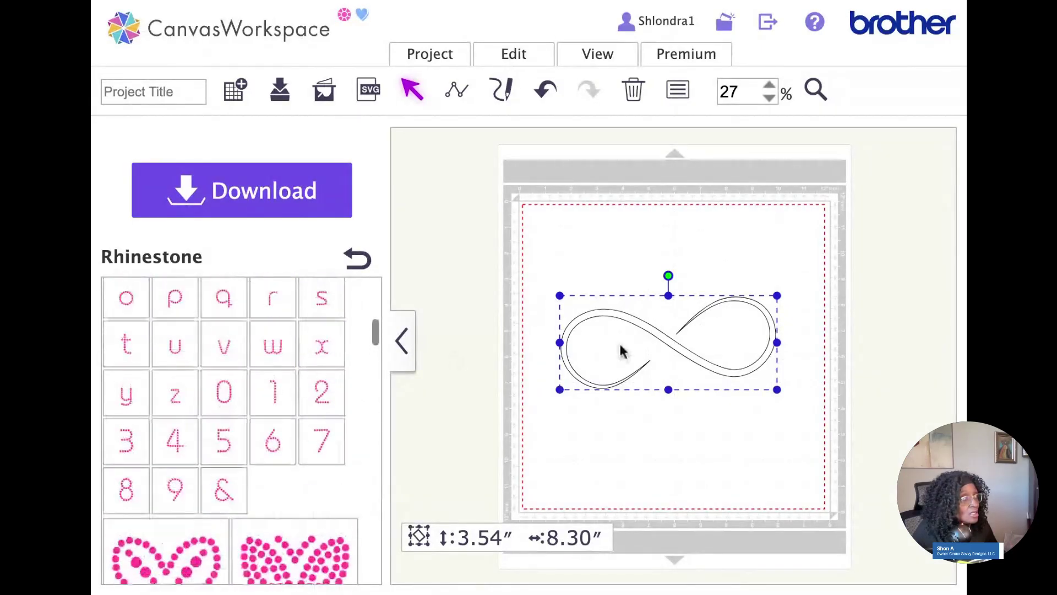
- Convert the infinity shape to rhinestones with the Rhinestone Wizard, using the outline arrangement, stone size SS10 and 0.04 inches spacing
{"action": "right_click", "coordinate": [674, 357]}
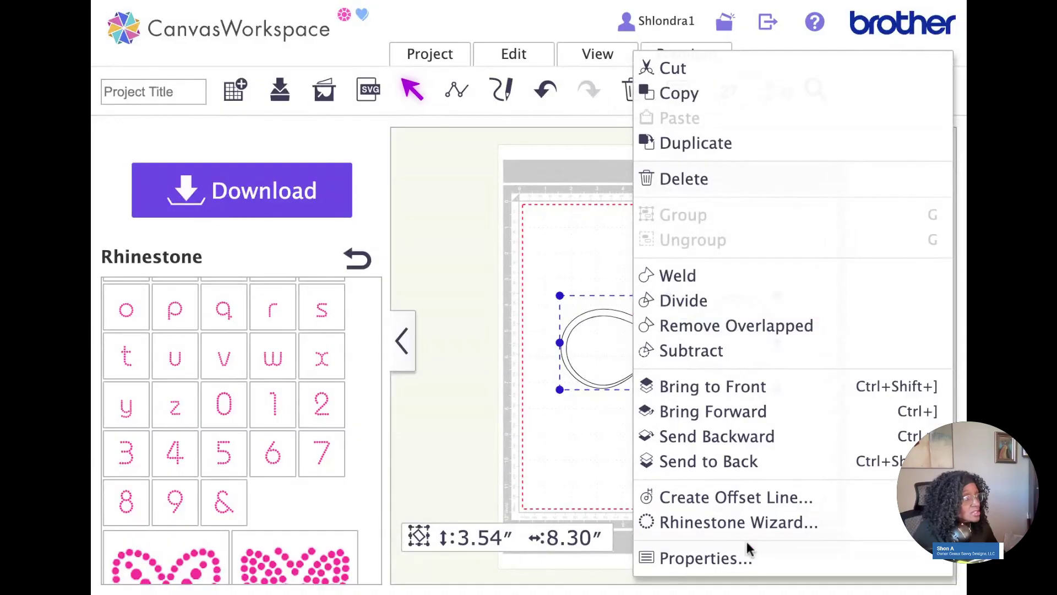
{"action": "left_click", "coordinate": [744, 520]}
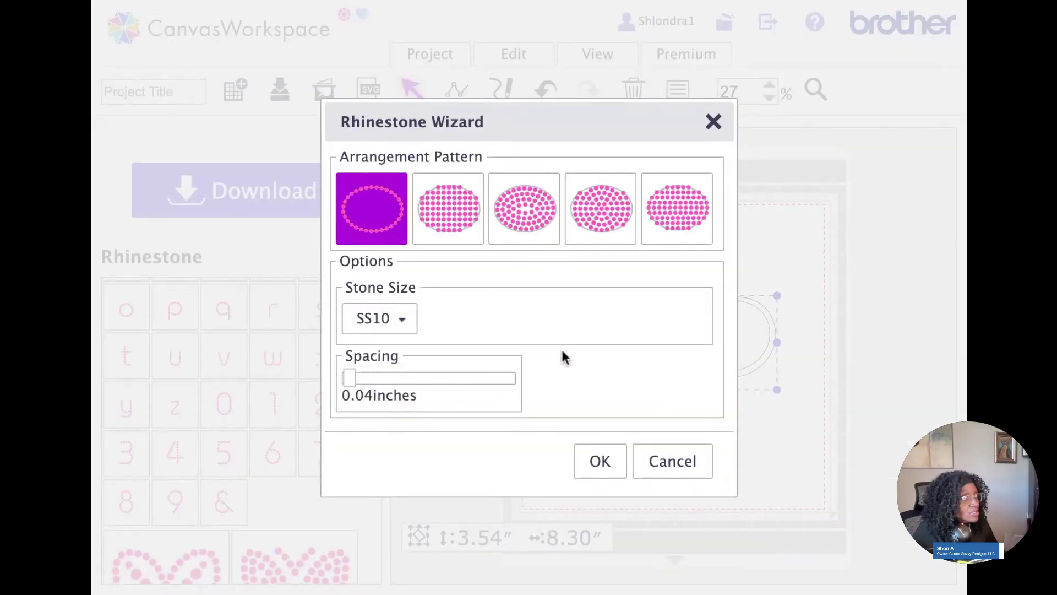
{"action": "left_click", "coordinate": [462, 221]}
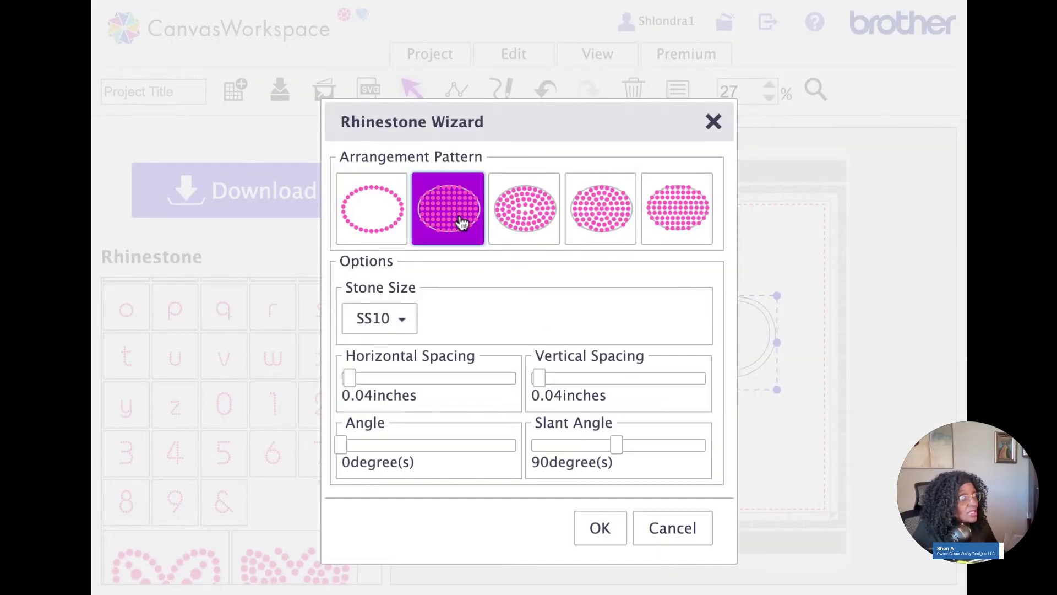
{"action": "left_click", "coordinate": [402, 322]}
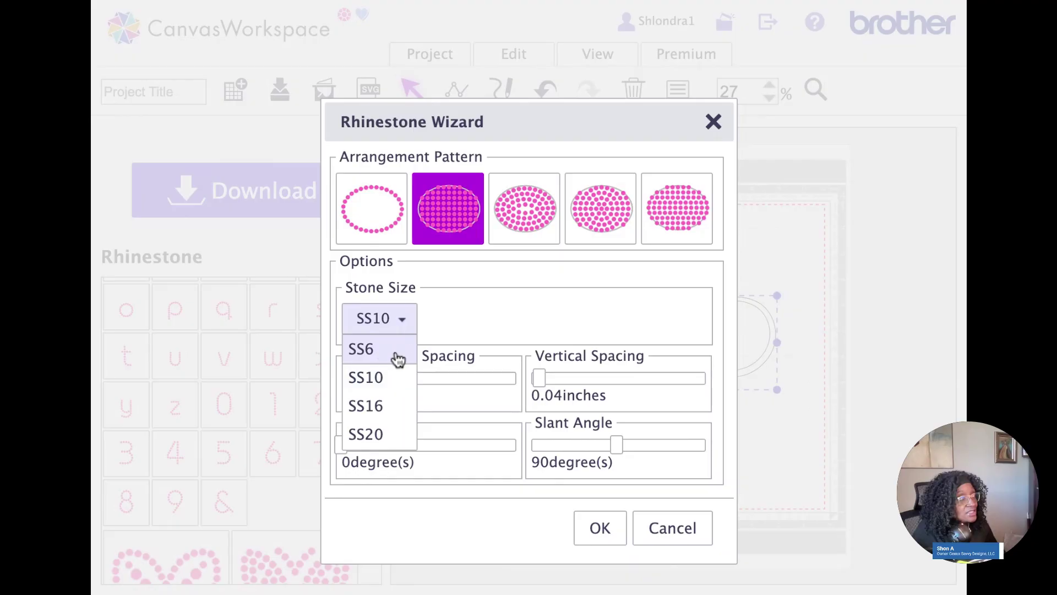
{"action": "left_click", "coordinate": [386, 377]}
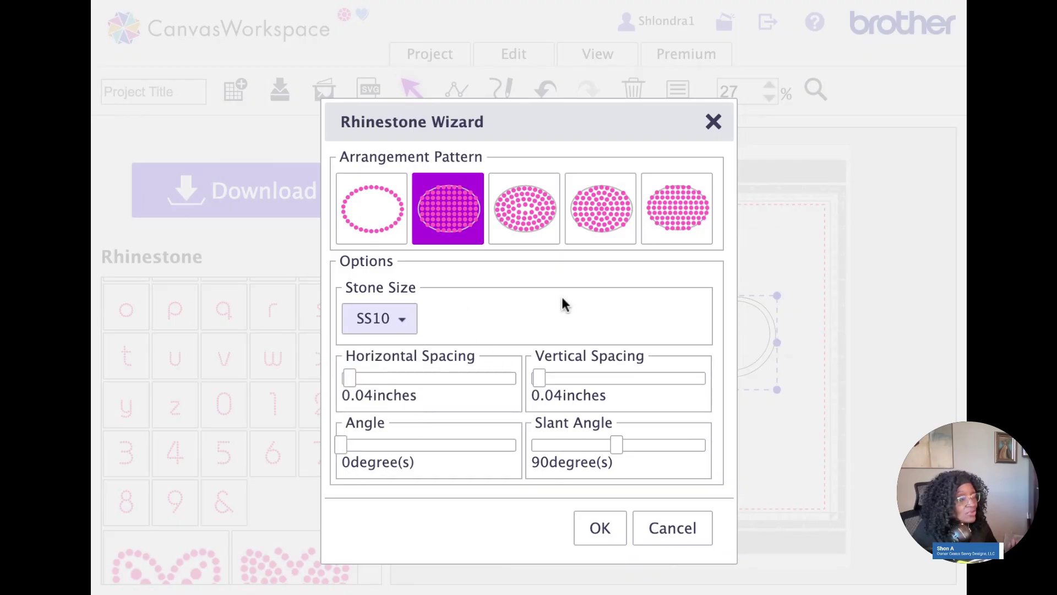
{"action": "left_click", "coordinate": [352, 212]}
{"action": "left_click", "coordinate": [604, 473]}
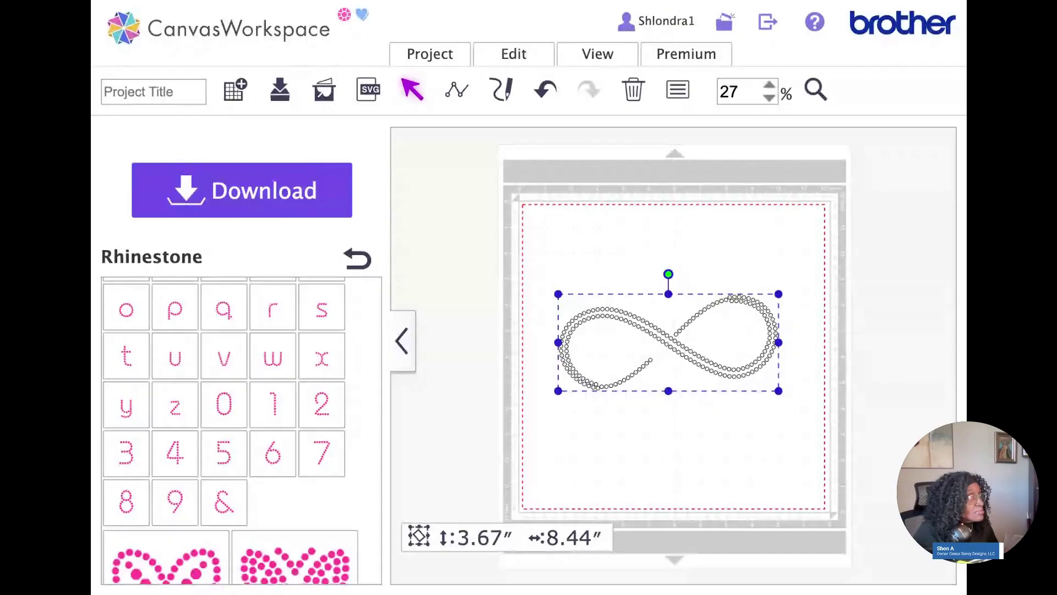
- Examine the rhinestone circles along the infinity outline up close, with the pattern library hidden for more canvas space
{"action": "left_click", "coordinate": [816, 92]}
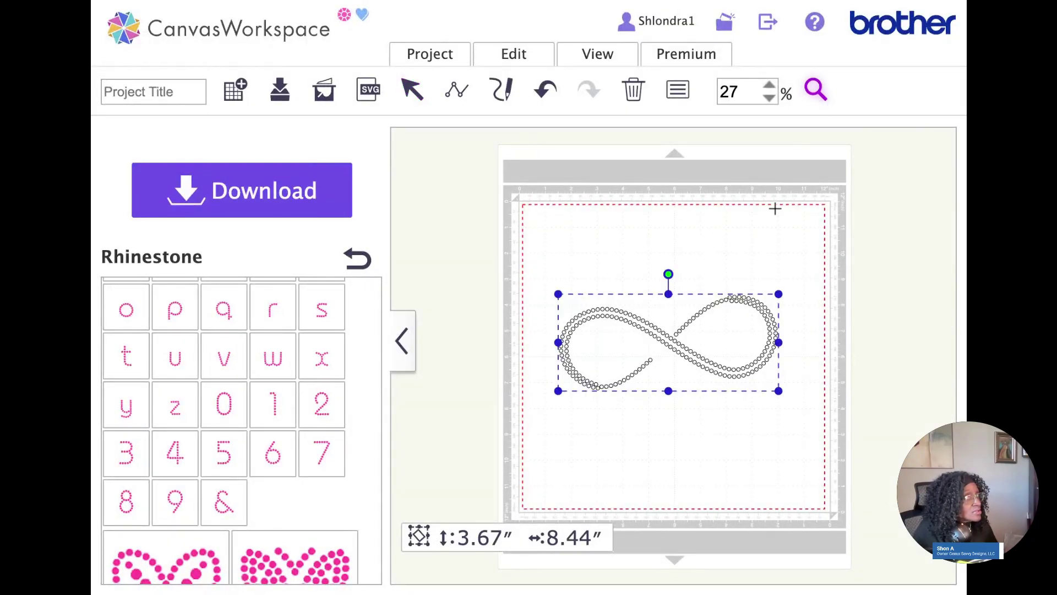
{"action": "left_click", "coordinate": [777, 92]}
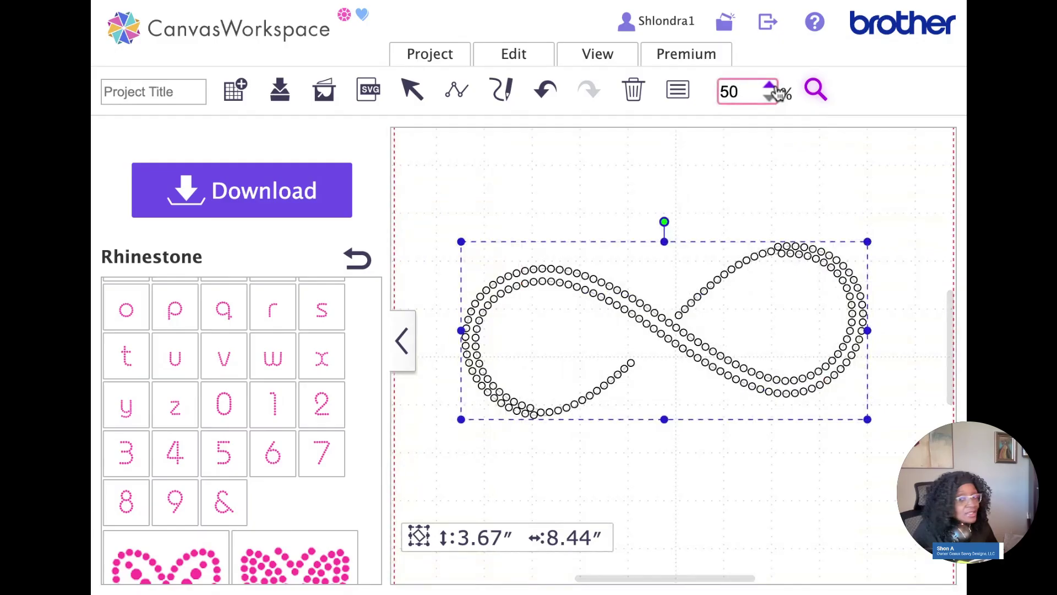
{"action": "left_click", "coordinate": [776, 93]}
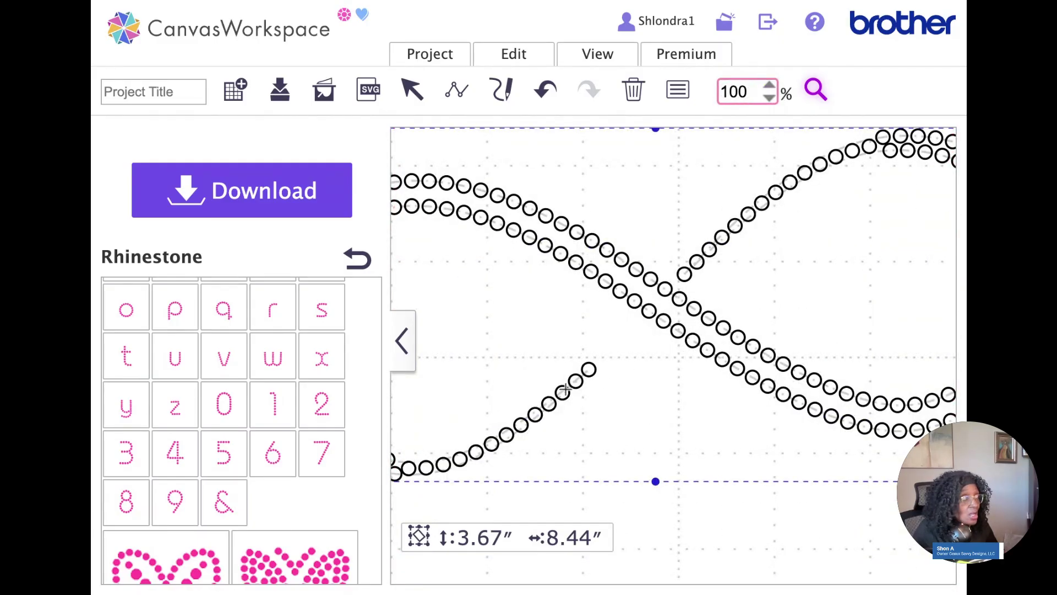
{"action": "left_click", "coordinate": [404, 345]}
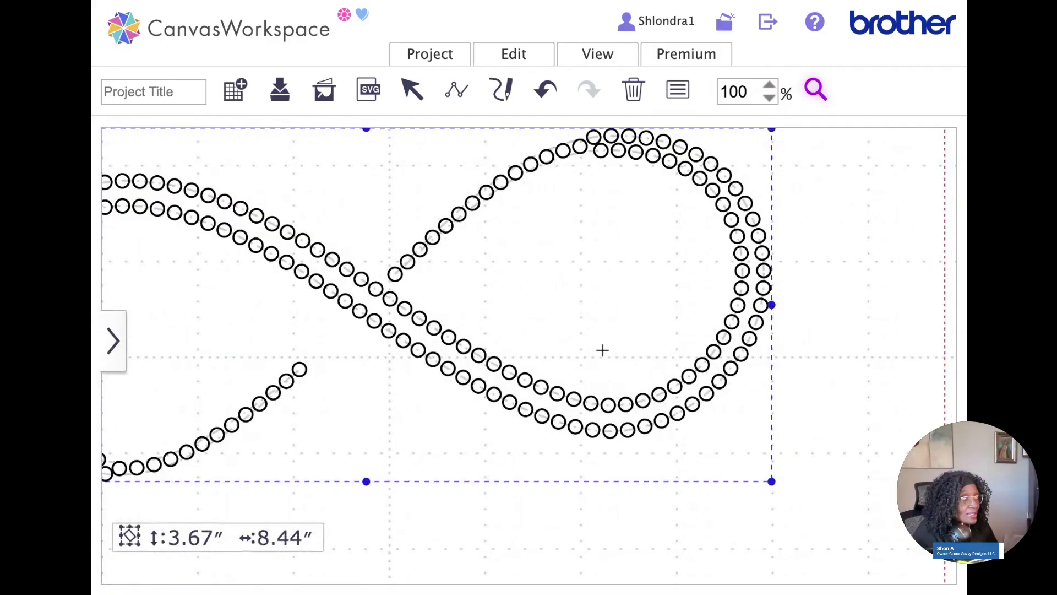
{"action": "left_click_drag", "start_coordinate": [492, 449], "coordinate": [655, 474]}
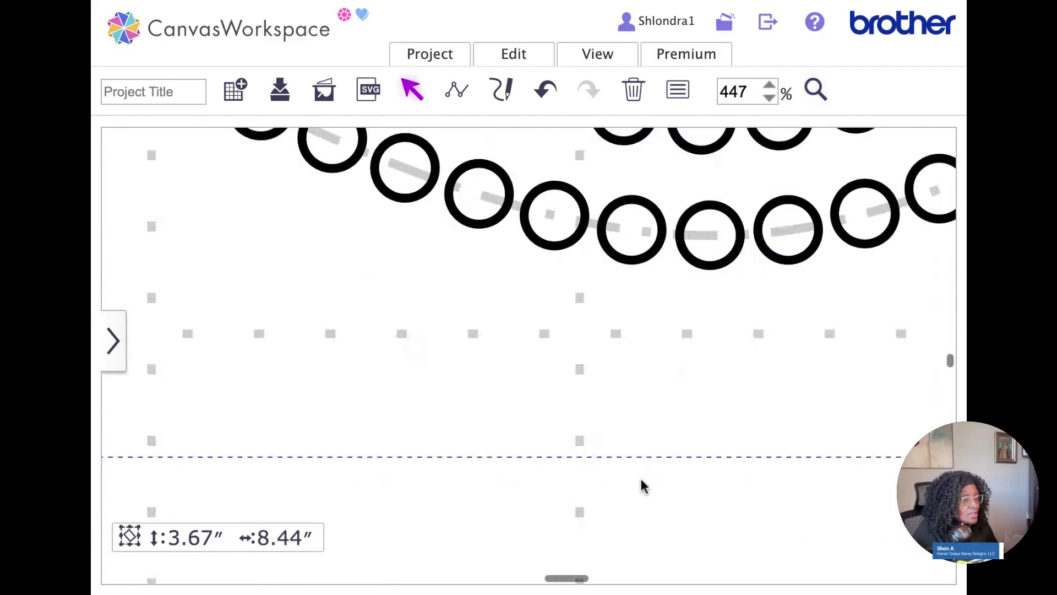
- Set the zoom to 50% and view the whole rhinestone infinity design
{"action": "scroll", "coordinate": [623, 459], "scroll_direction": "up", "scroll_amount": 10}
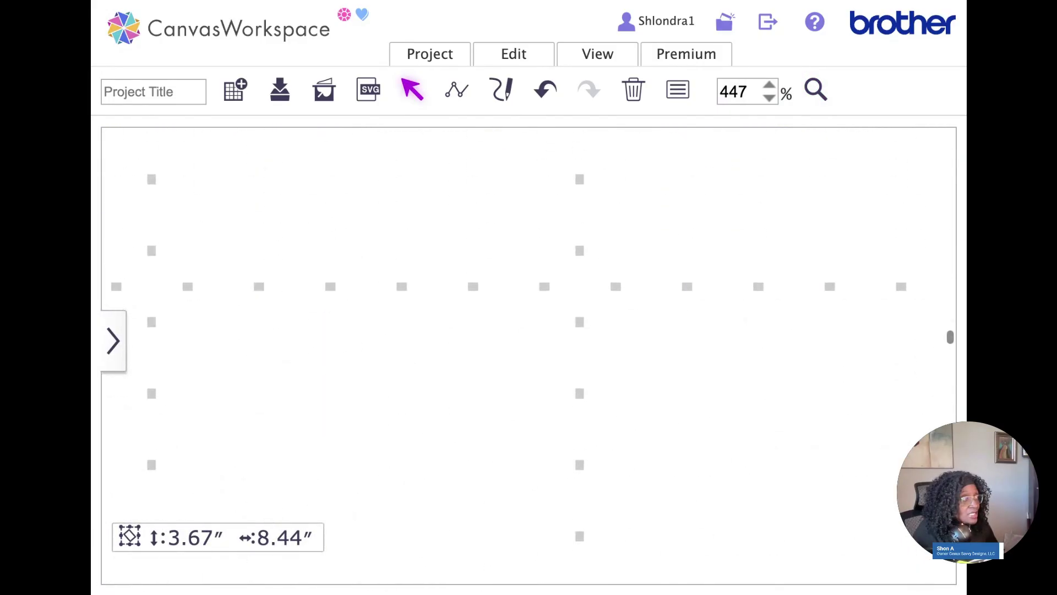
{"action": "left_click", "coordinate": [769, 98]}
{"action": "left_click", "coordinate": [769, 98]}
{"action": "left_click", "coordinate": [769, 97]}
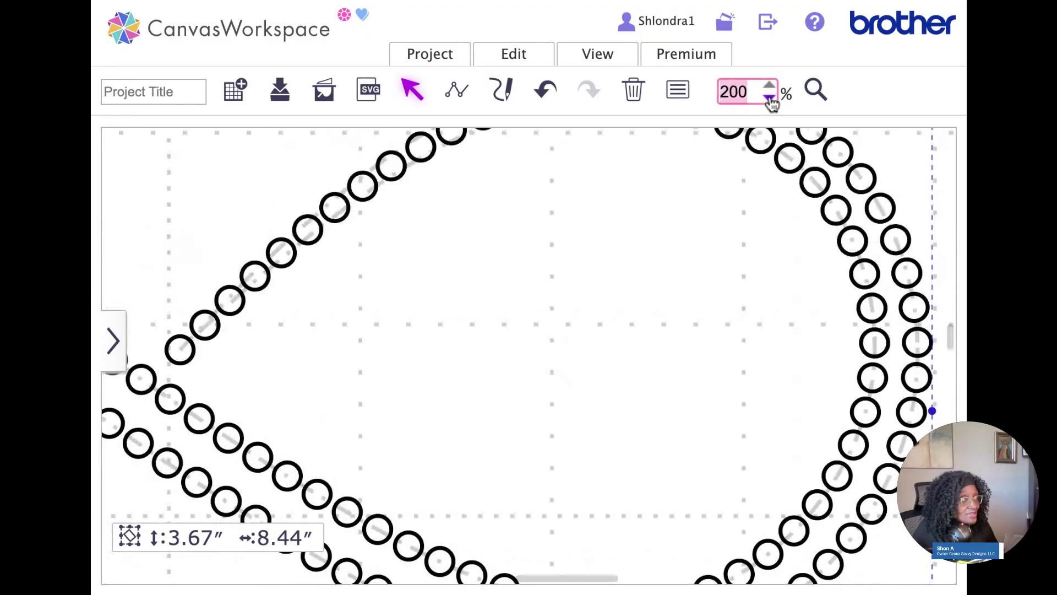
{"action": "left_click", "coordinate": [769, 97]}
{"action": "left_click", "coordinate": [769, 97]}
{"action": "left_click", "coordinate": [769, 97]}
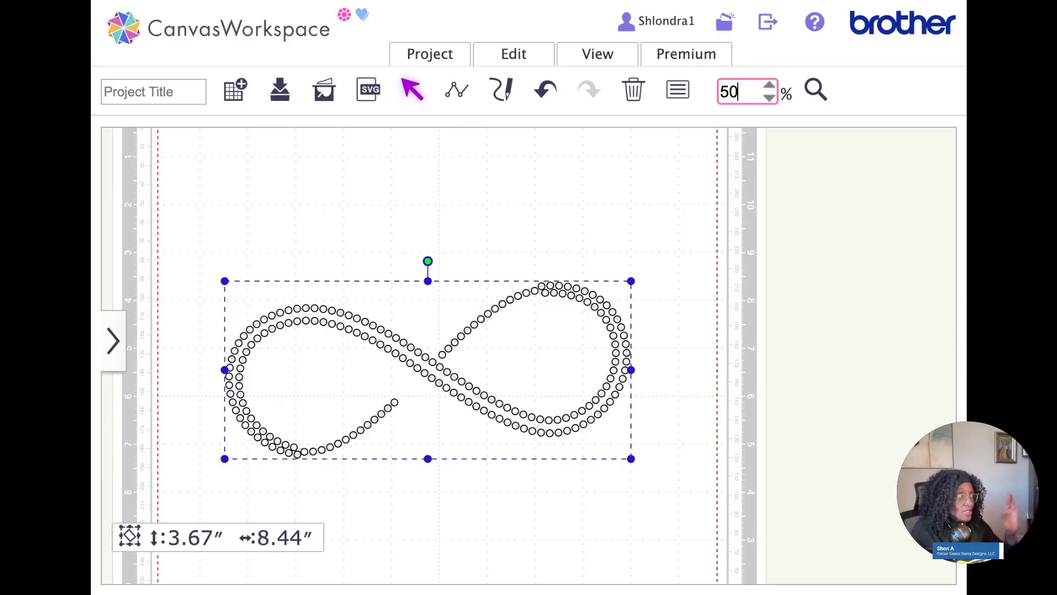
{"action": "scroll", "coordinate": [642, 203], "scroll_direction": "left", "scroll_amount": 5}
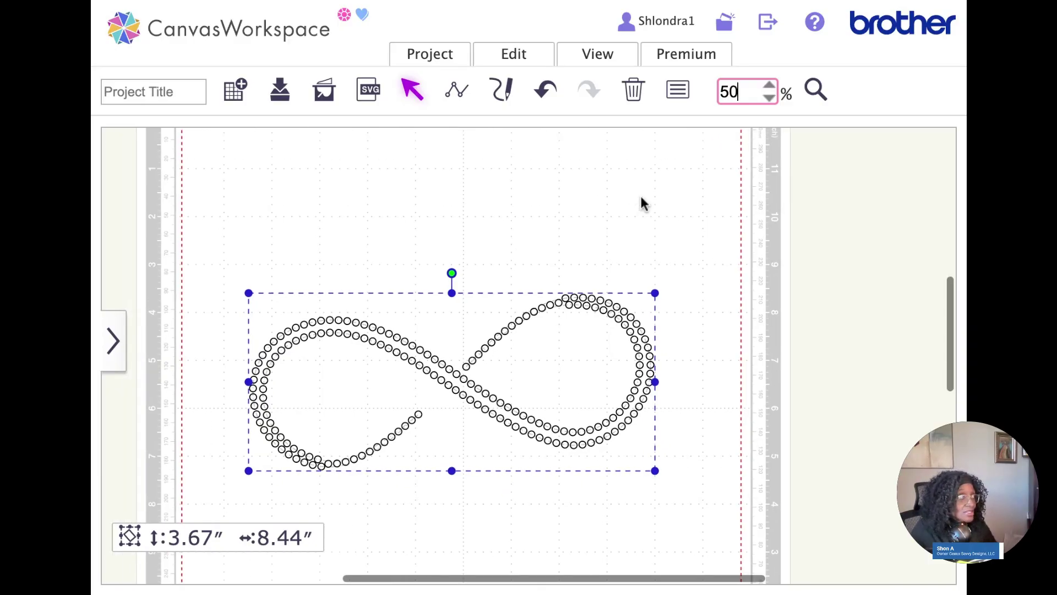
{"action": "scroll", "coordinate": [640, 201], "scroll_direction": "right", "scroll_amount": 3}
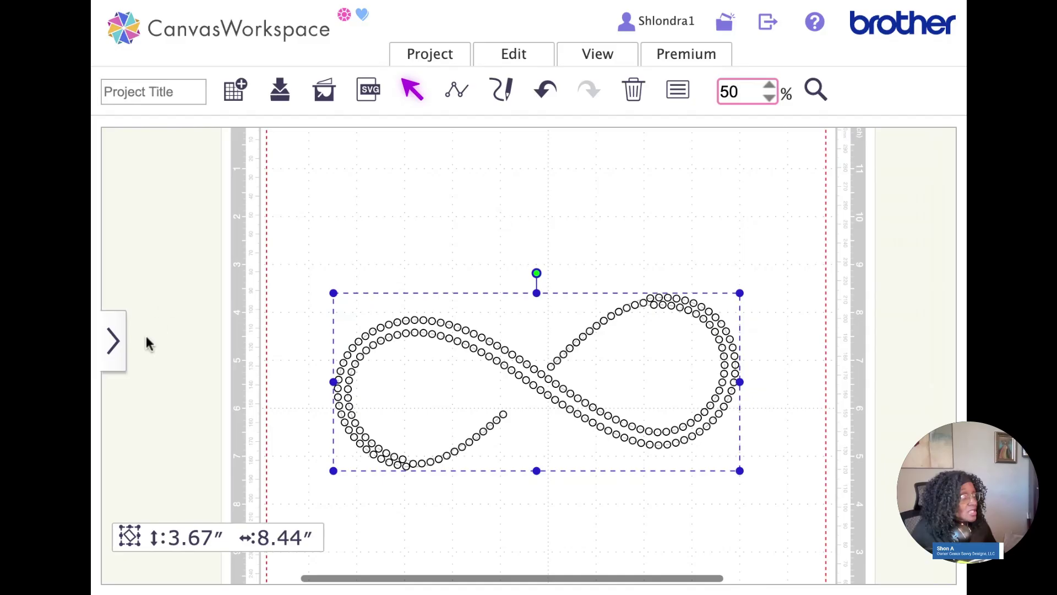
- Show the pattern library again and look through the shapes in the Basic category
{"action": "left_click", "coordinate": [111, 341]}
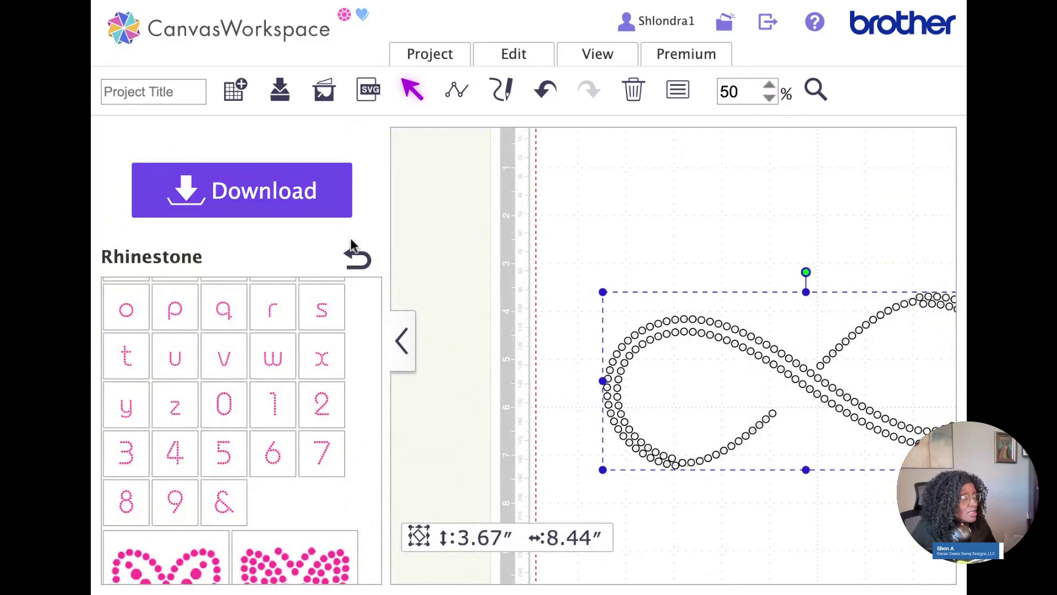
{"action": "left_click", "coordinate": [356, 256]}
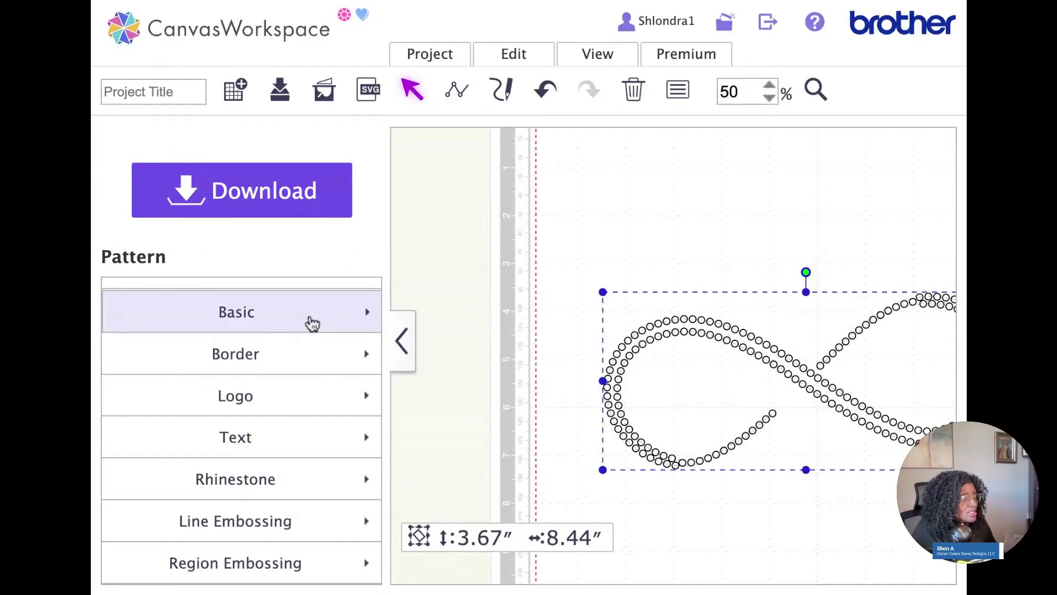
{"action": "left_click", "coordinate": [310, 321]}
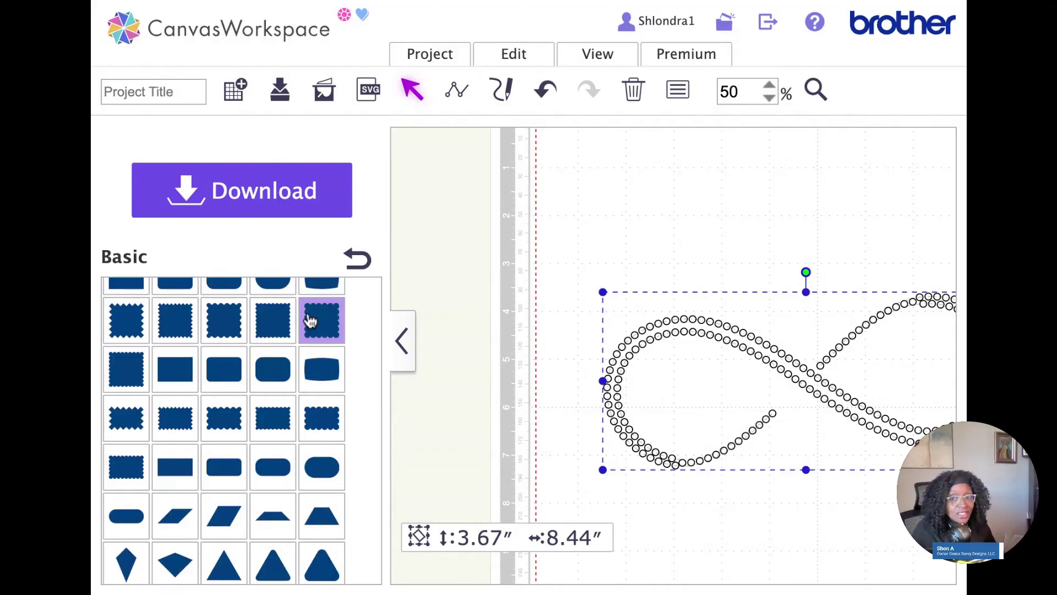
{"action": "scroll", "coordinate": [310, 321], "scroll_direction": "down", "scroll_amount": 15}
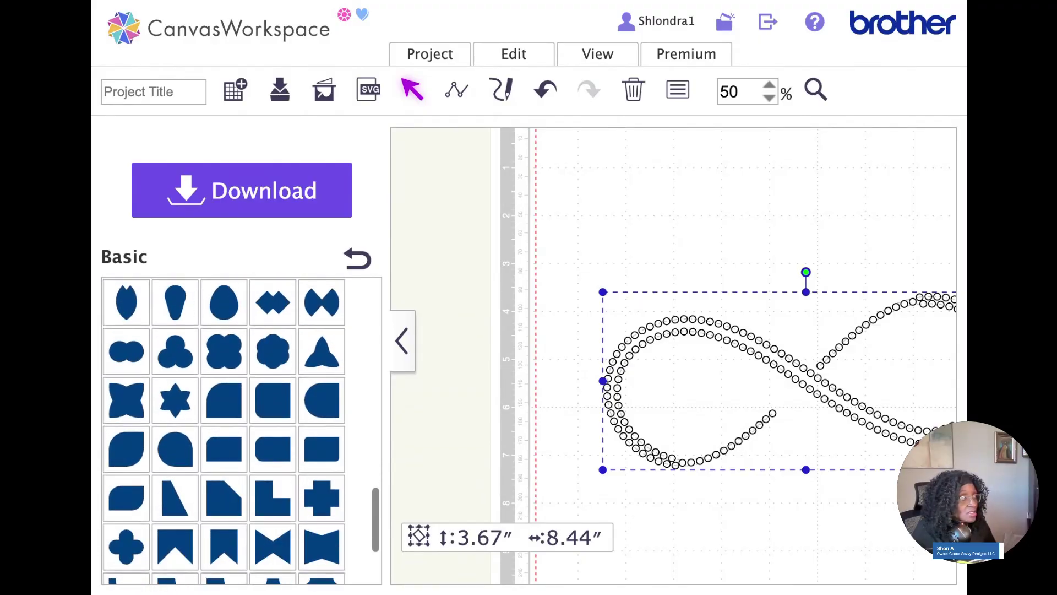
{"action": "scroll", "coordinate": [310, 321], "scroll_direction": "down", "scroll_amount": 3}
{"action": "scroll", "coordinate": [310, 321], "scroll_direction": "up", "scroll_amount": 10}
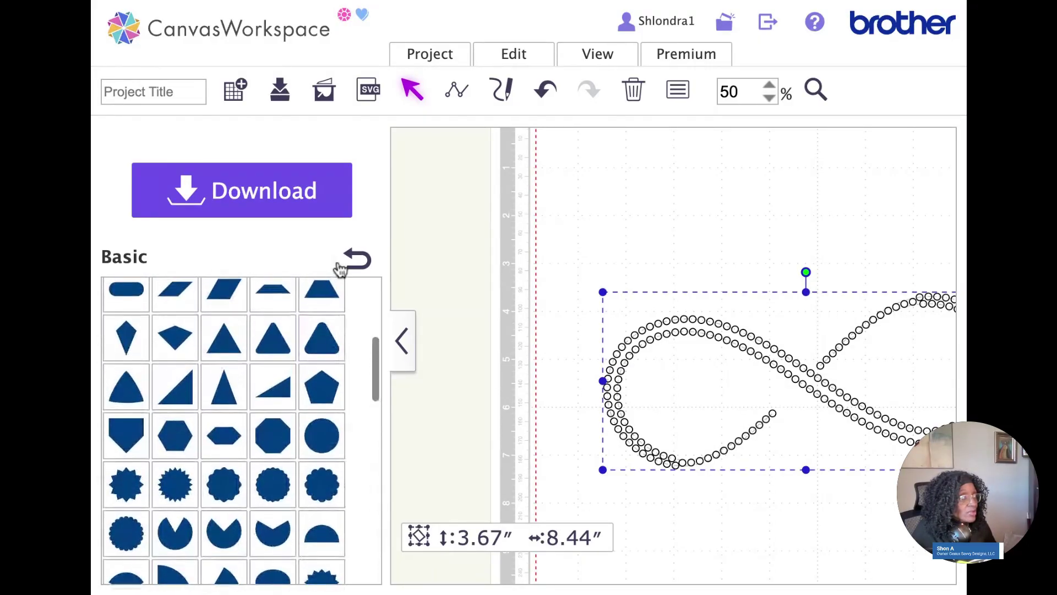
- Look through the Border, Logo and Text categories of the pattern library
{"action": "left_click", "coordinate": [355, 259]}
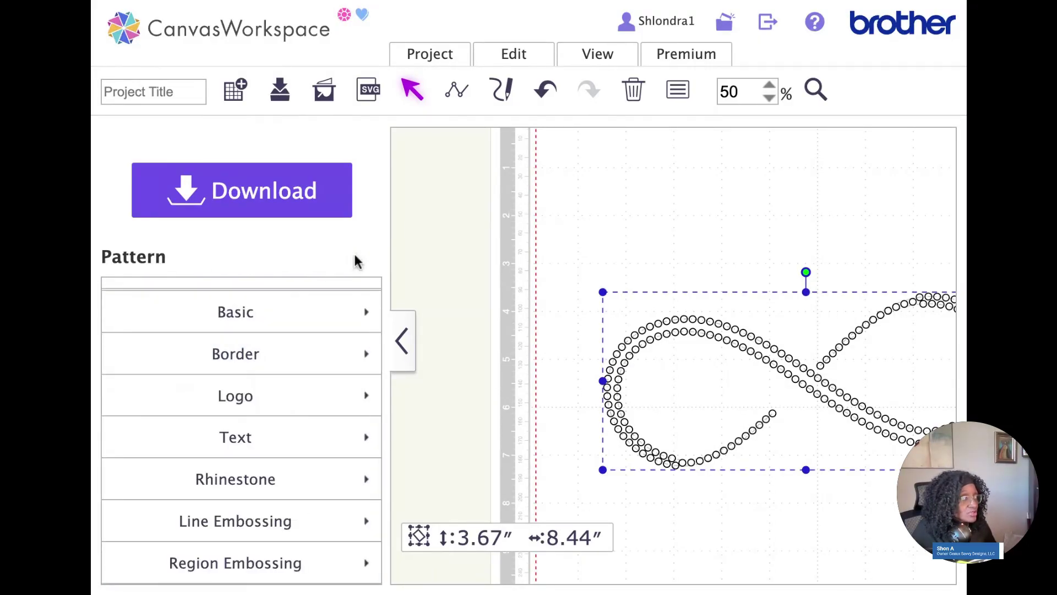
{"action": "left_click", "coordinate": [297, 364]}
{"action": "scroll", "coordinate": [296, 359], "scroll_direction": "down", "scroll_amount": 5}
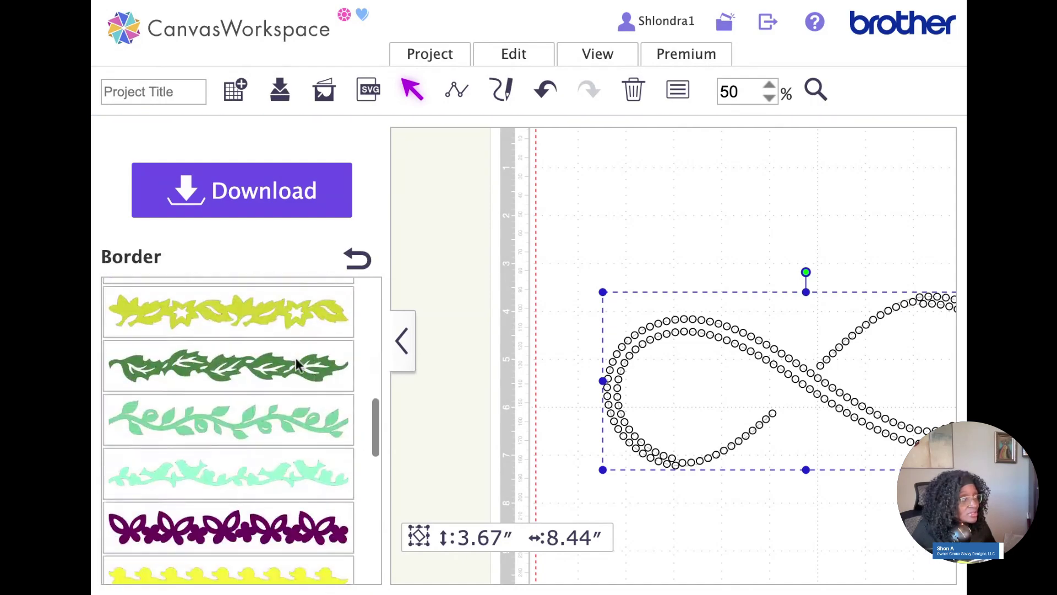
{"action": "scroll", "coordinate": [295, 363], "scroll_direction": "down", "scroll_amount": 10}
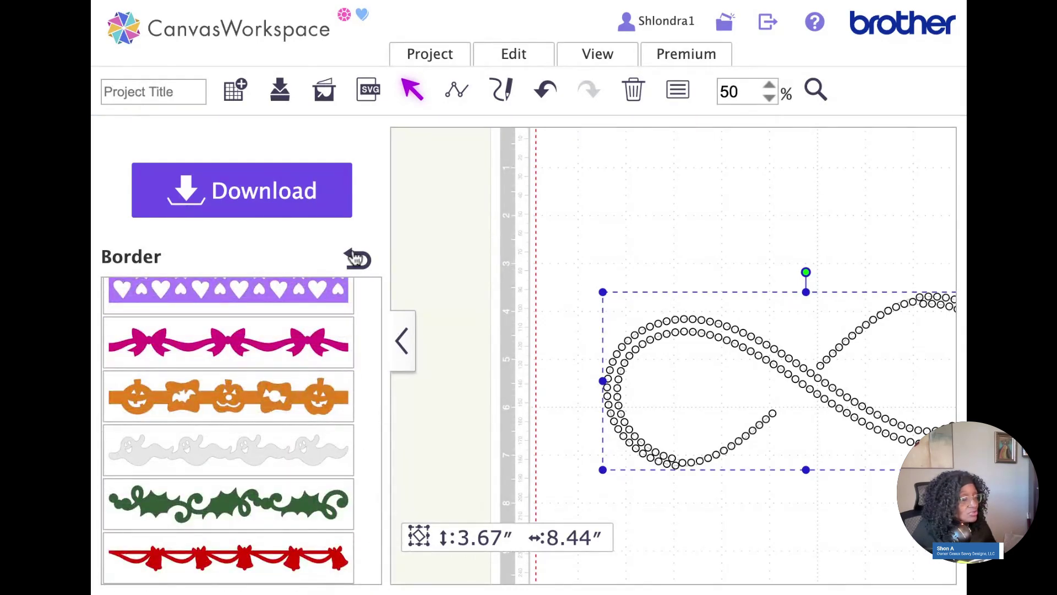
{"action": "left_click", "coordinate": [355, 259]}
{"action": "left_click", "coordinate": [267, 398]}
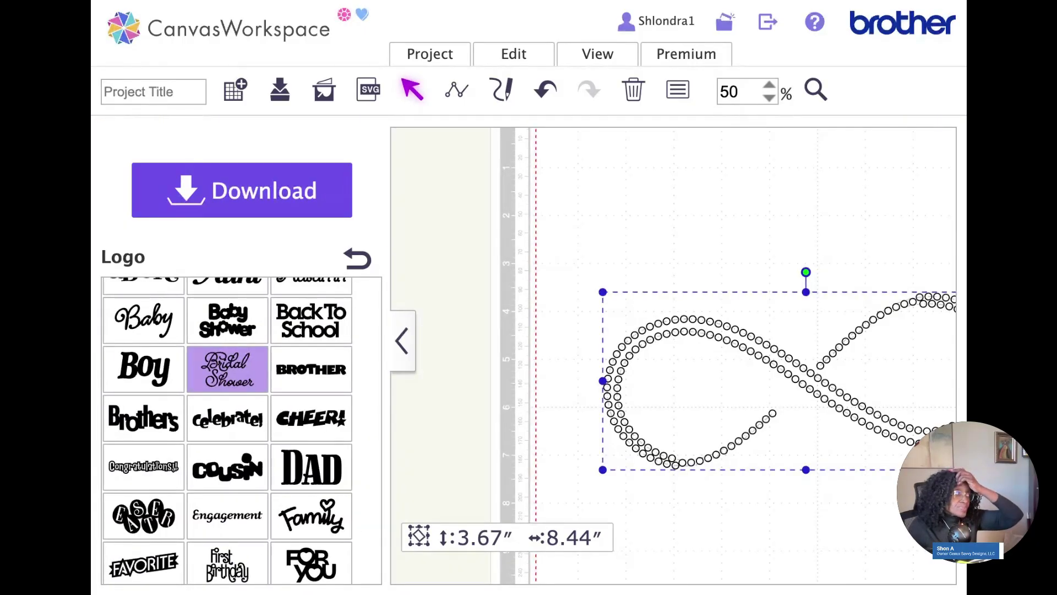
{"action": "scroll", "coordinate": [227, 369], "scroll_direction": "down", "scroll_amount": 12}
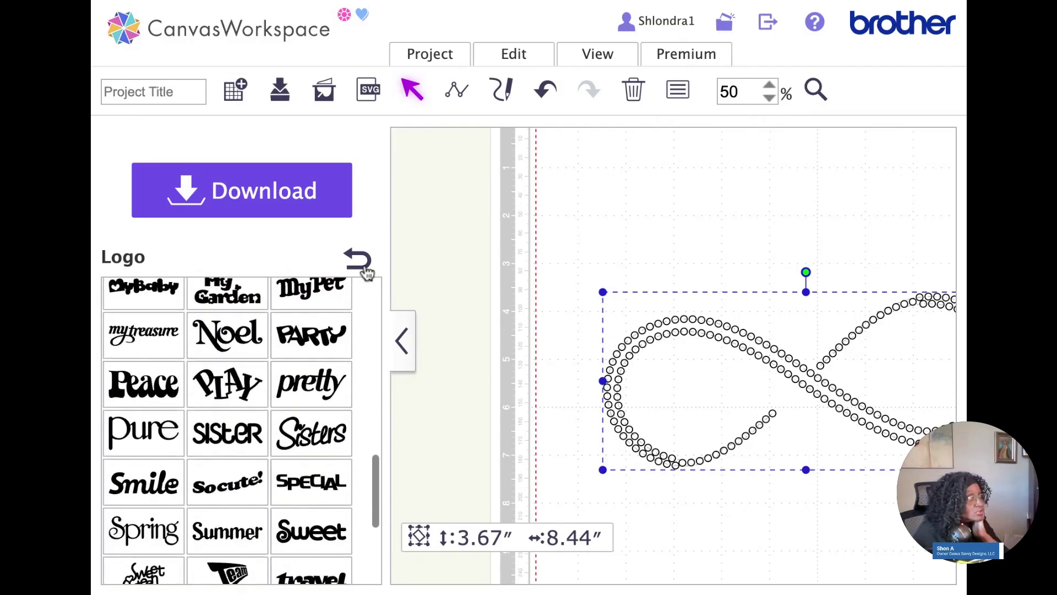
{"action": "left_click", "coordinate": [363, 263]}
{"action": "left_click", "coordinate": [260, 453]}
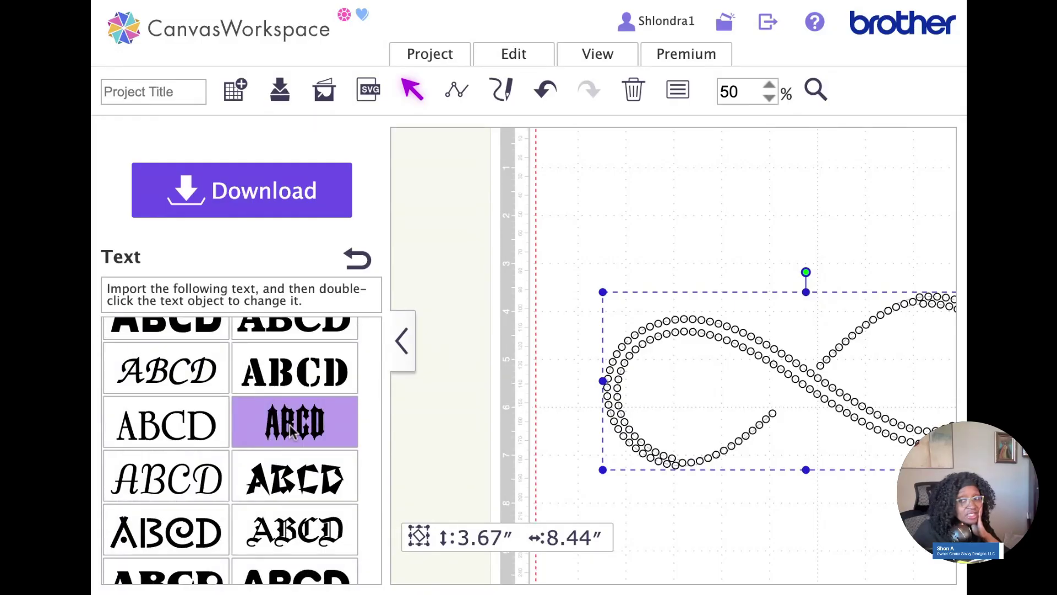
- Draw a freehand curve about 6.30 inches wide and 3.57 inches high above the infinity design, and delete it
{"action": "left_click", "coordinate": [461, 95]}
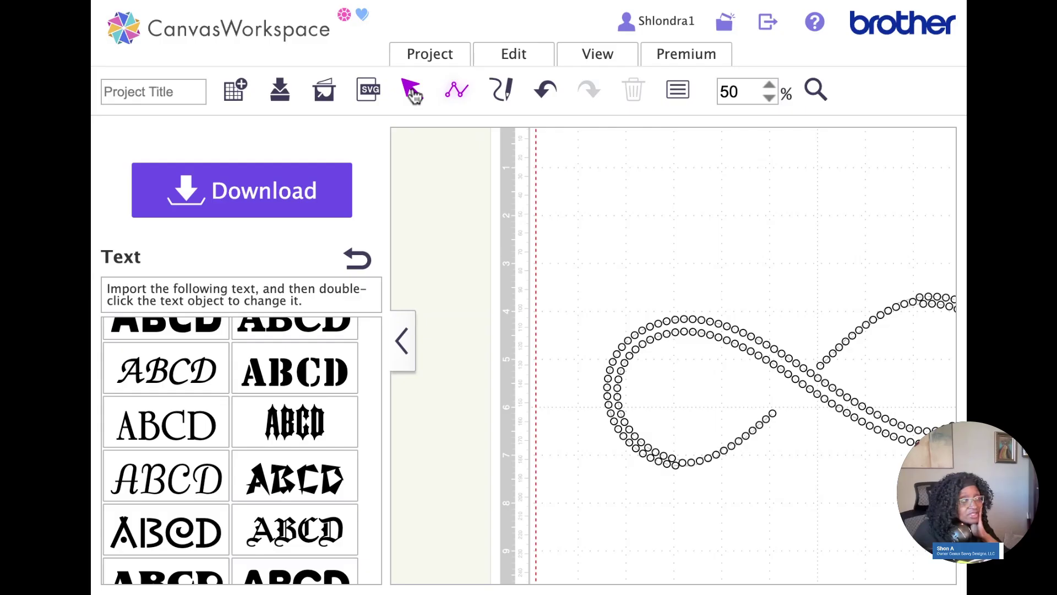
{"action": "left_click", "coordinate": [510, 96]}
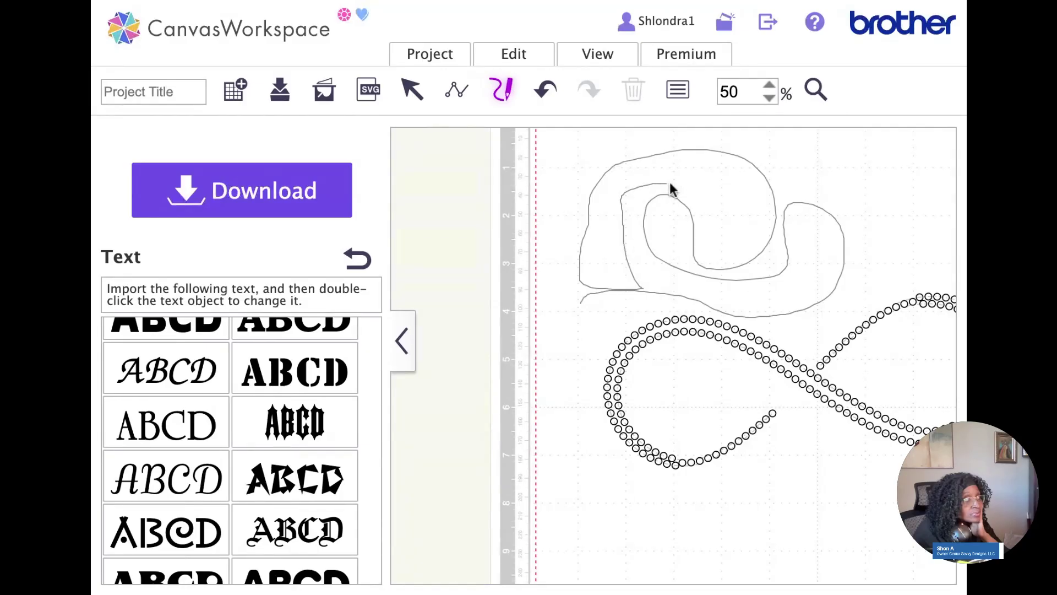
{"action": "mouse_move", "coordinate": [736, 214]}
{"action": "left_mouse_down"}
{"action": "mouse_move", "coordinate": [739, 233]}
{"action": "mouse_move", "coordinate": [756, 216]}
{"action": "mouse_move", "coordinate": [743, 179]}
{"action": "mouse_move", "coordinate": [703, 165]}
{"action": "mouse_move", "coordinate": [655, 169]}
{"action": "mouse_move", "coordinate": [602, 197]}
{"action": "left_mouse_up"}
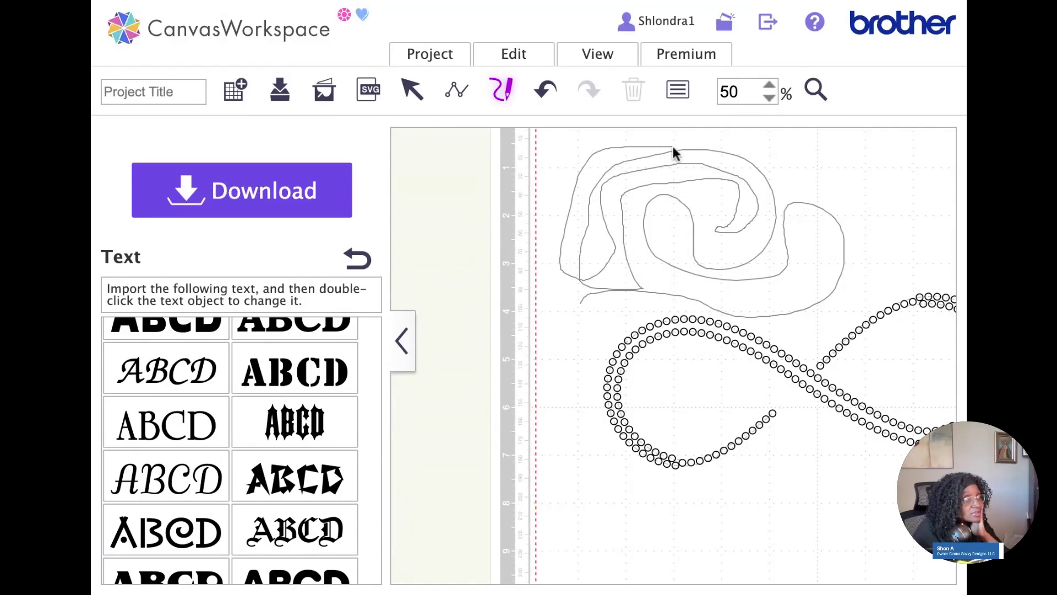
{"action": "left_click_drag", "start_coordinate": [771, 318], "coordinate": [770, 318]}
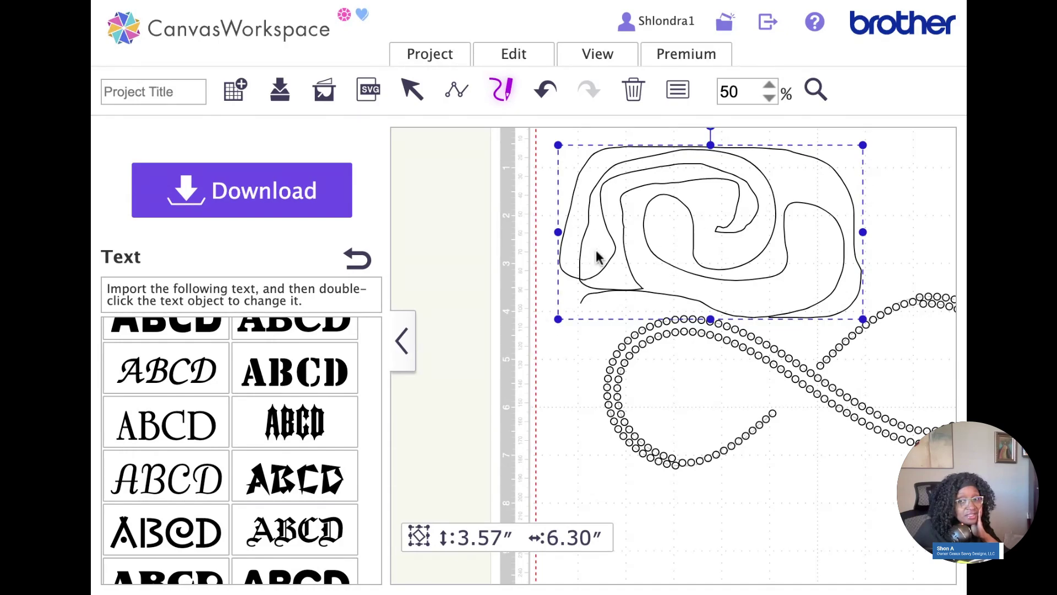
{"action": "key", "text": "Delete"}
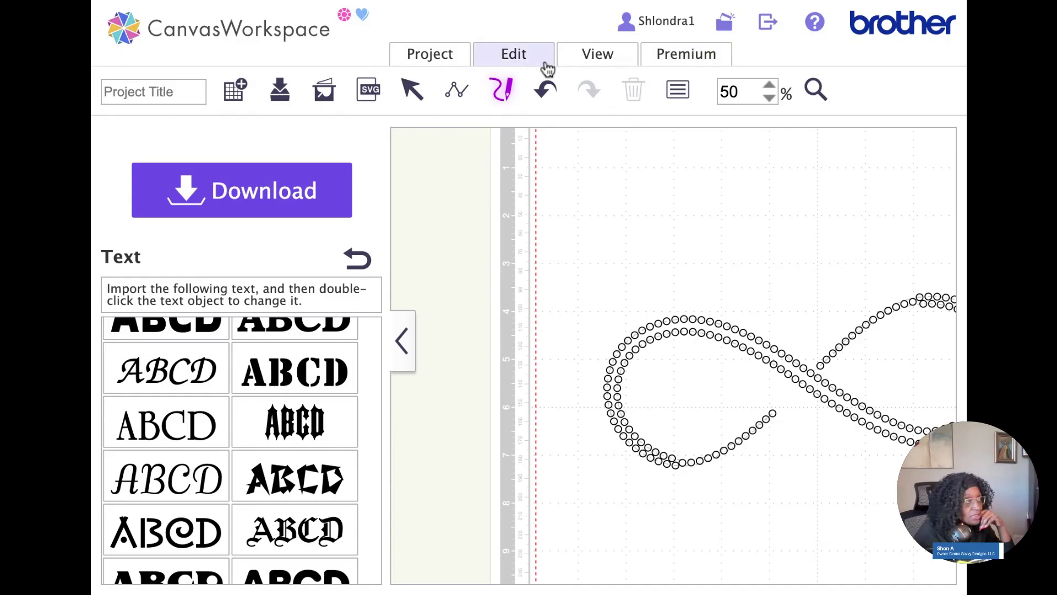
- Select everything on the canvas, look over the view options and check the project's rhinestone count
{"action": "left_click", "coordinate": [525, 66]}
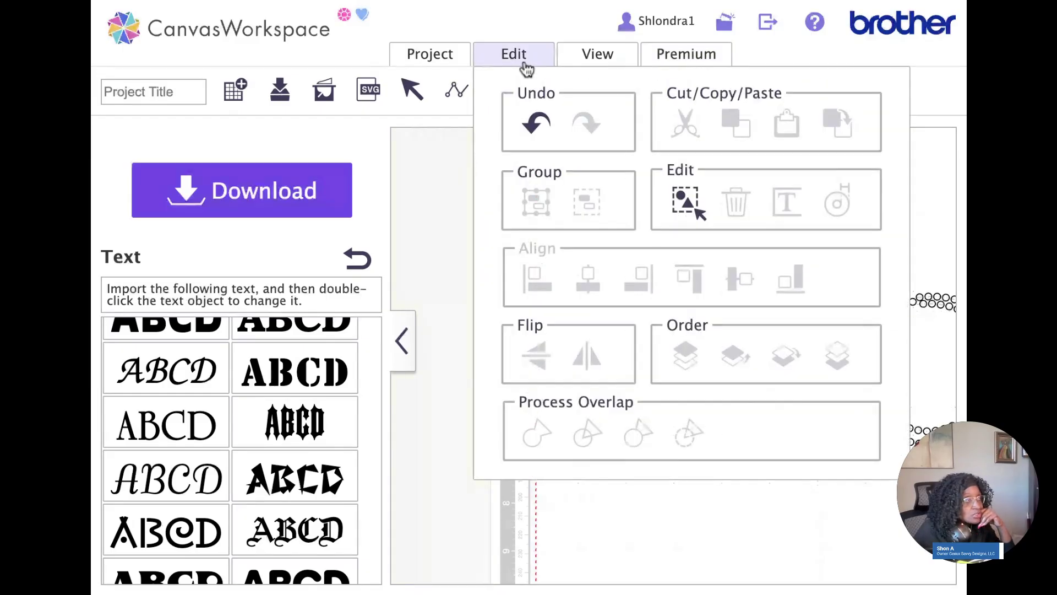
{"action": "left_click", "coordinate": [688, 202]}
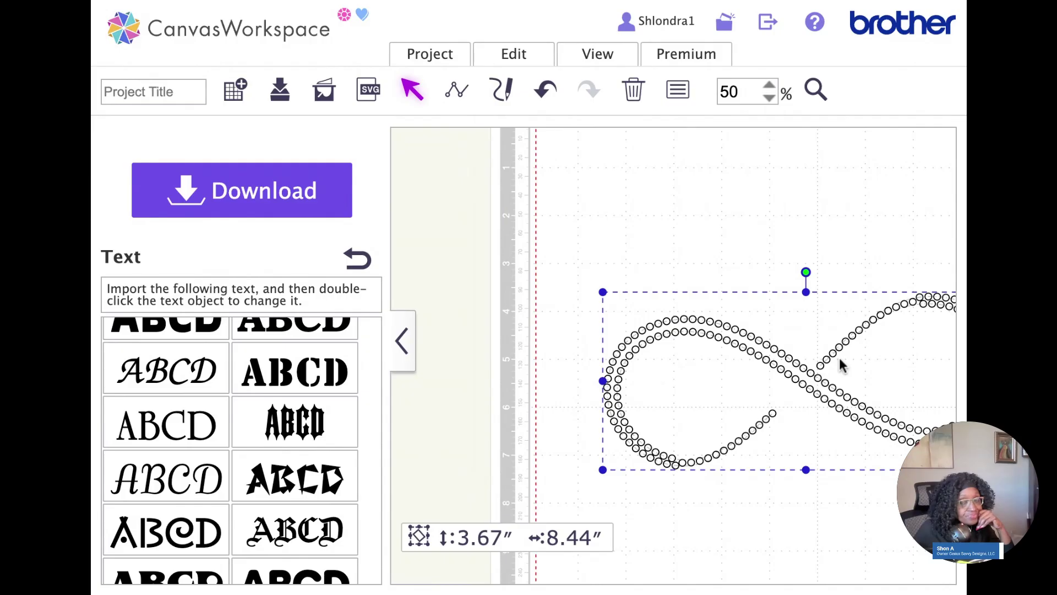
{"action": "left_click", "coordinate": [598, 58]}
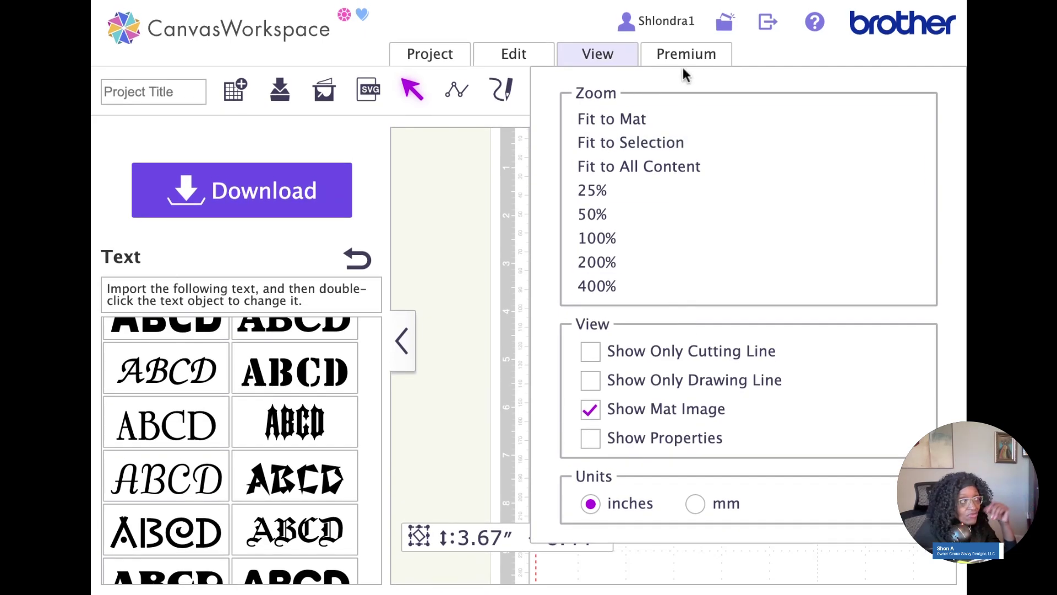
{"action": "left_click", "coordinate": [685, 63]}
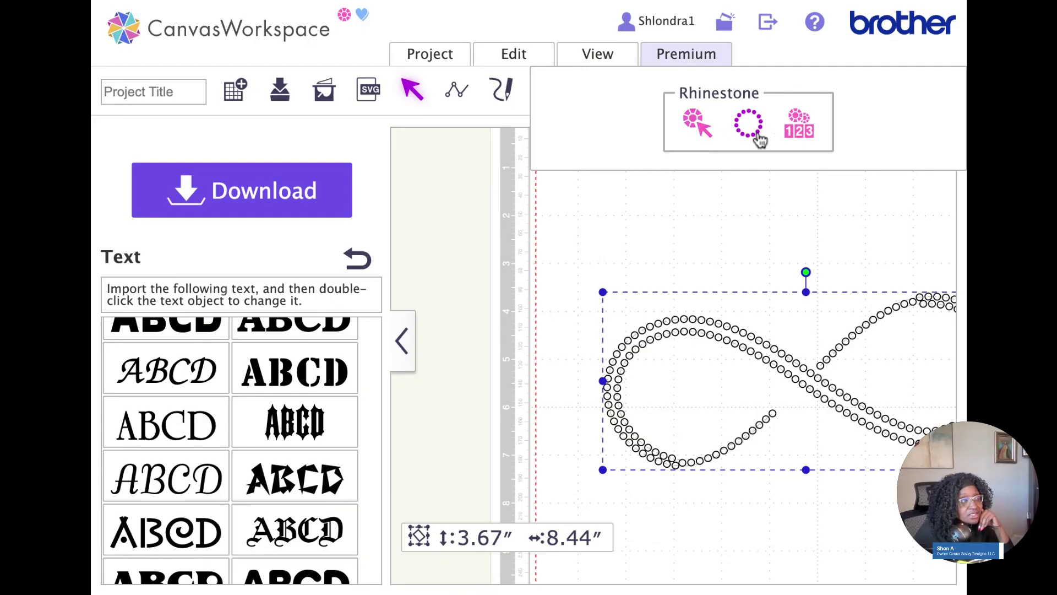
{"action": "left_click", "coordinate": [798, 131]}
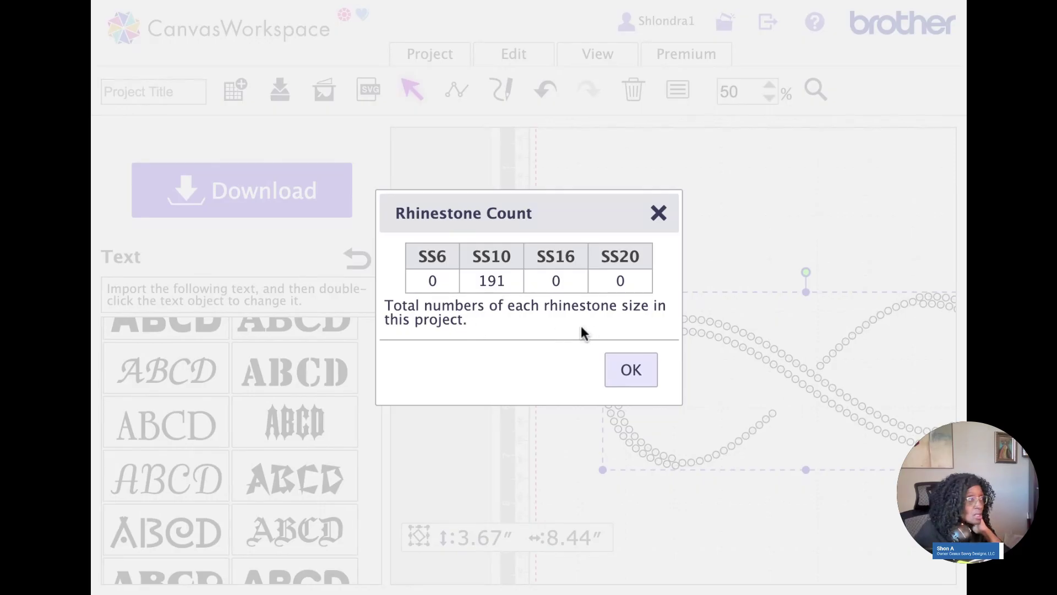
{"action": "left_click", "coordinate": [650, 372]}
- Set the project title to Infinity
{"action": "scroll", "coordinate": [705, 196], "scroll_direction": "up", "scroll_amount": 5}
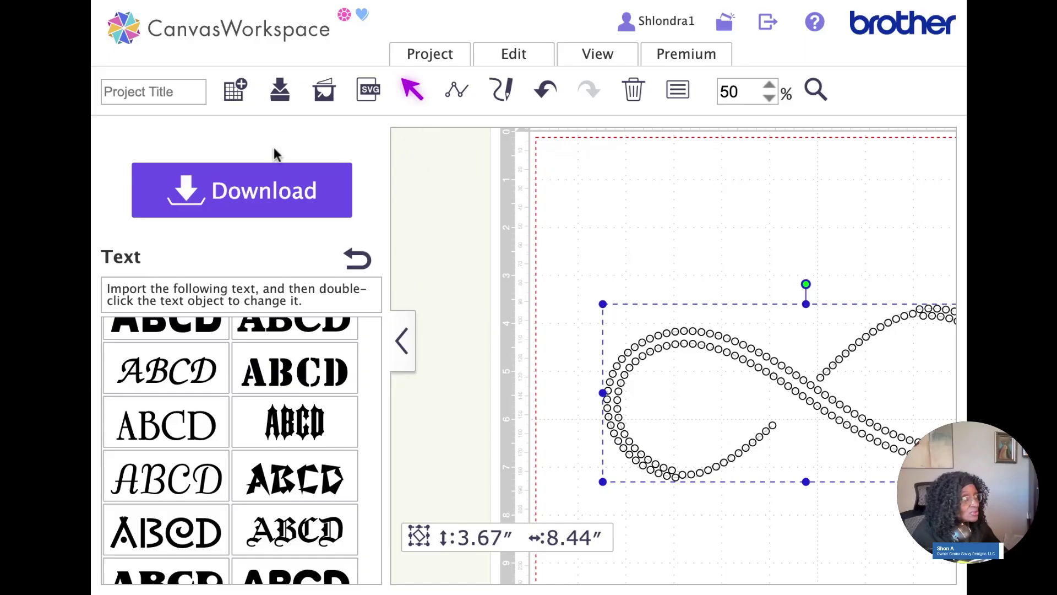
{"action": "left_click", "coordinate": [155, 93]}
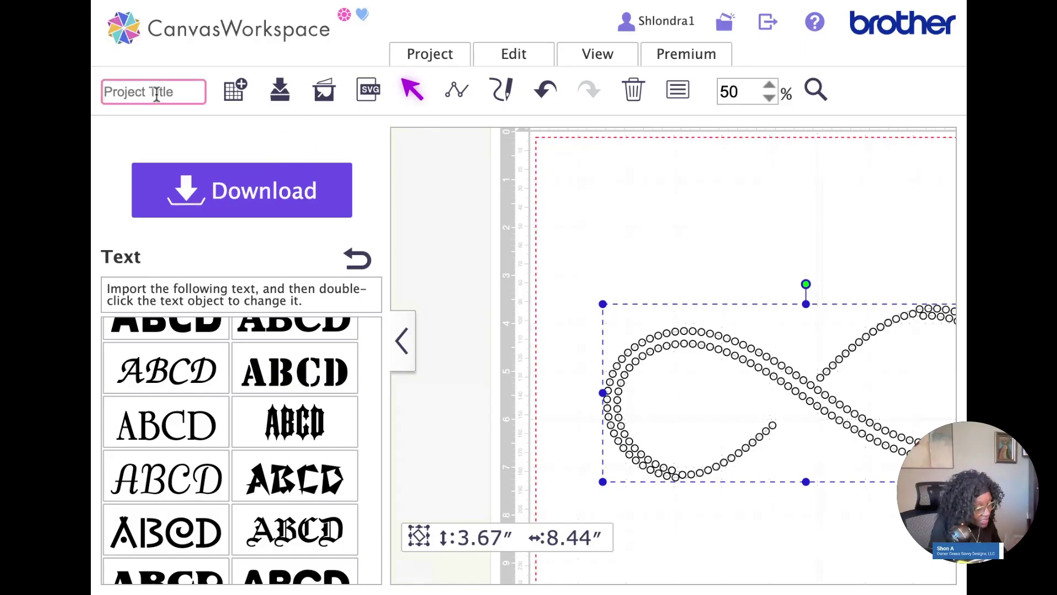
{"action": "type", "text": "Infinity"}
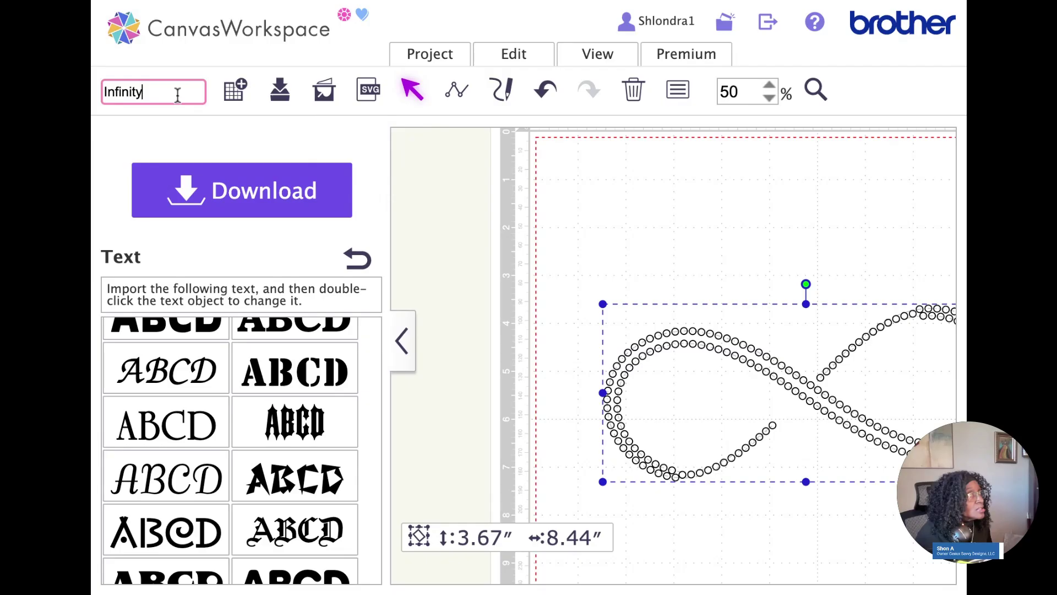
{"action": "left_click", "coordinate": [220, 140]}
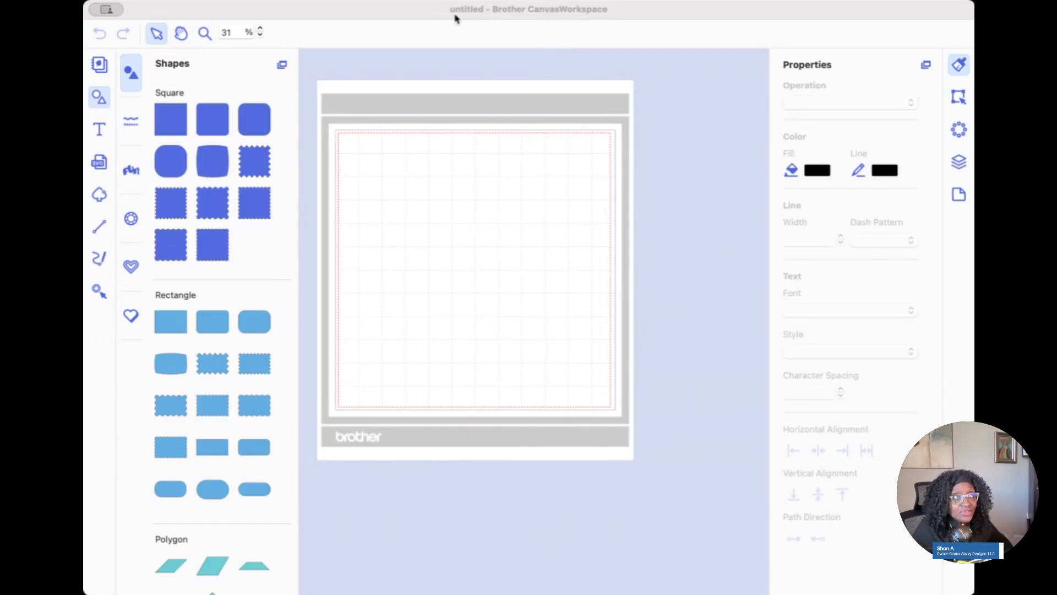
- Switch to the desktop version of CanvasWorkspace, import the SVG of a deer inside a heart, and move it to the middle of the mat
{"action": "left_click", "coordinate": [481, 12]}
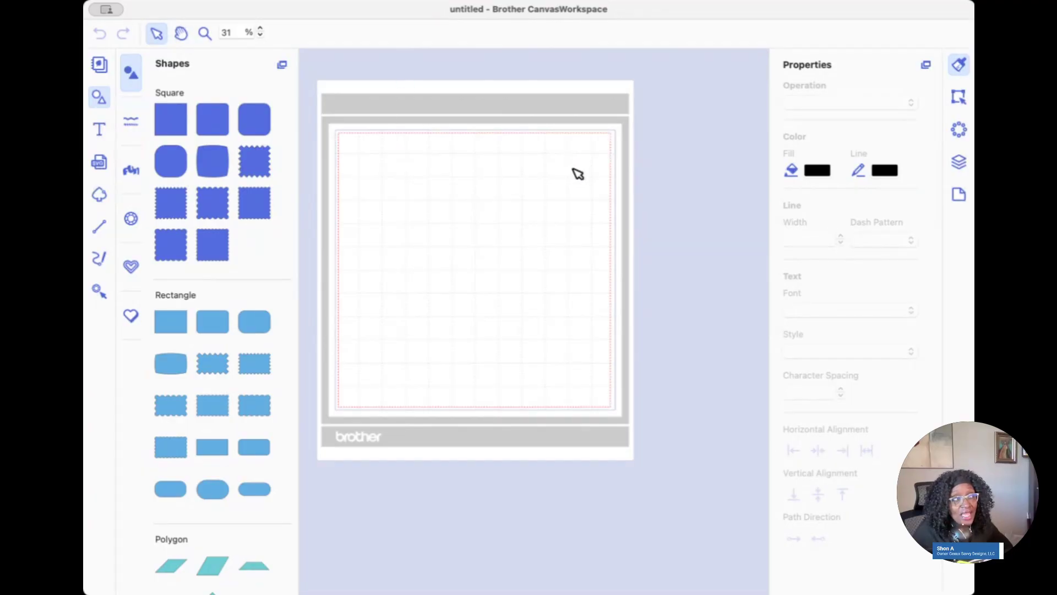
{"action": "scroll", "coordinate": [562, 170], "scroll_direction": "right", "scroll_amount": 1}
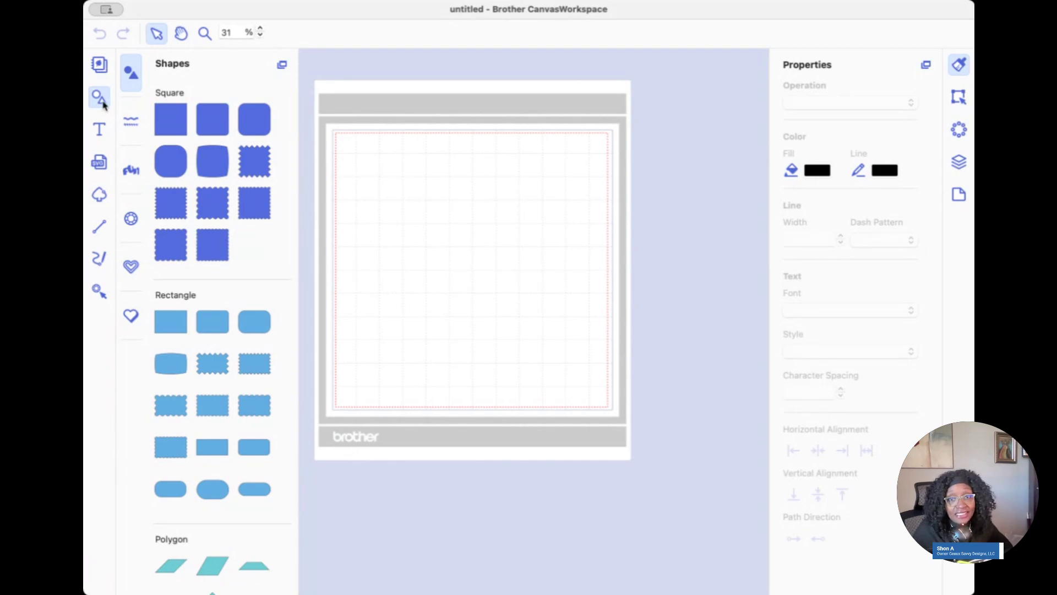
{"action": "left_click", "coordinate": [101, 164]}
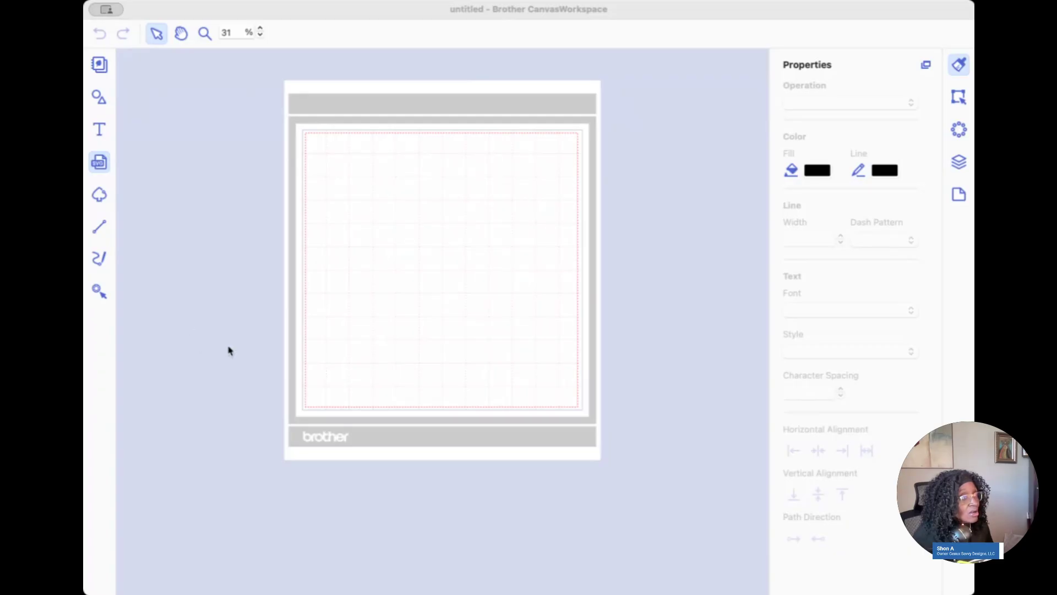
{"action": "left_click", "coordinate": [135, 320]}
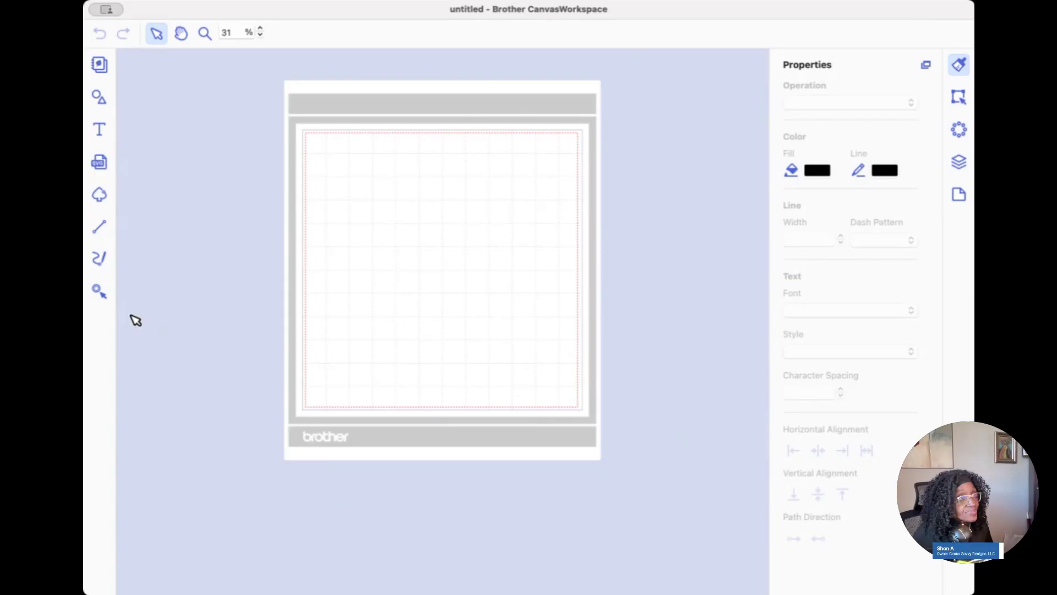
{"action": "left_click", "coordinate": [361, 198]}
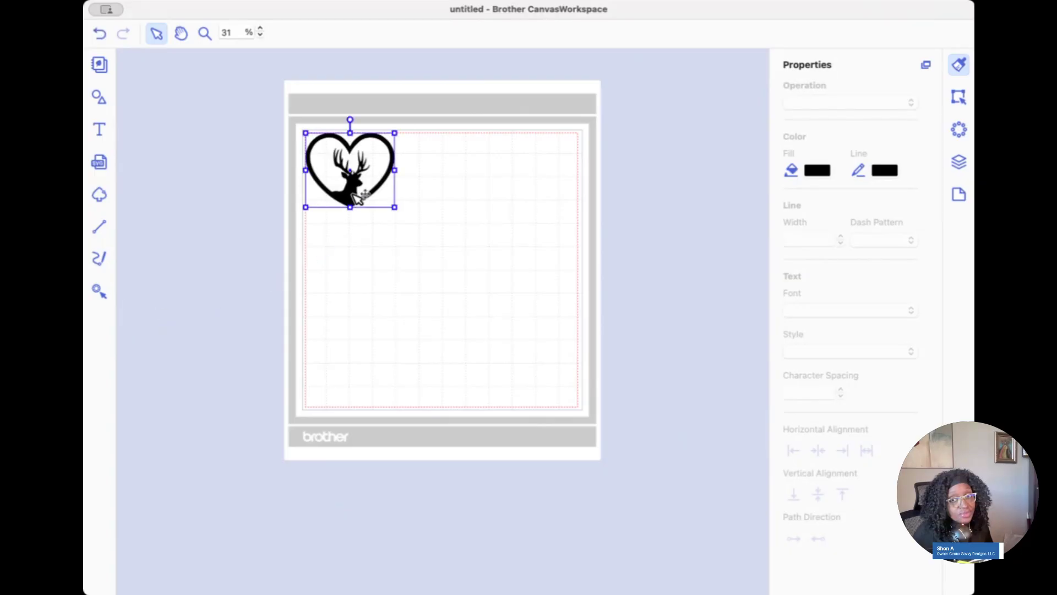
{"action": "left_click_drag", "start_coordinate": [360, 198], "coordinate": [450, 297]}
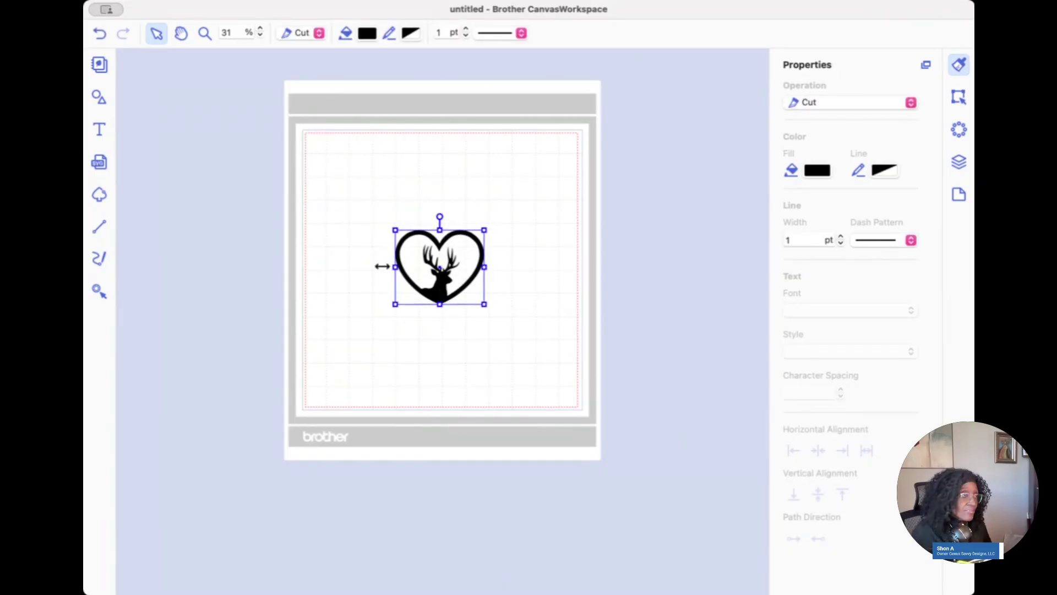
- View the image source options for Image Tracing and close them without choosing a file
{"action": "left_click", "coordinate": [100, 195]}
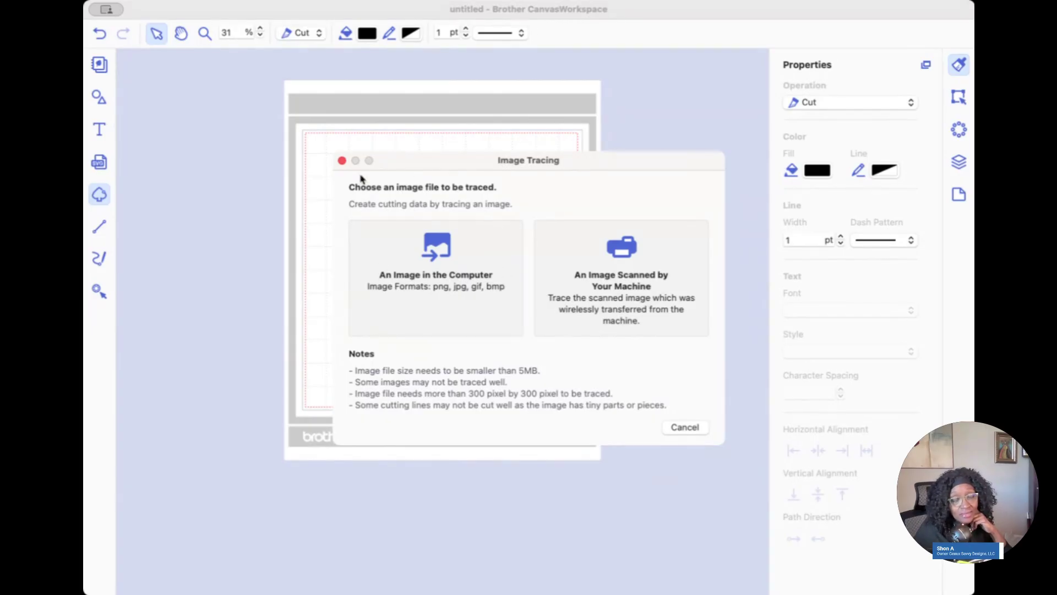
{"action": "left_click", "coordinate": [341, 160]}
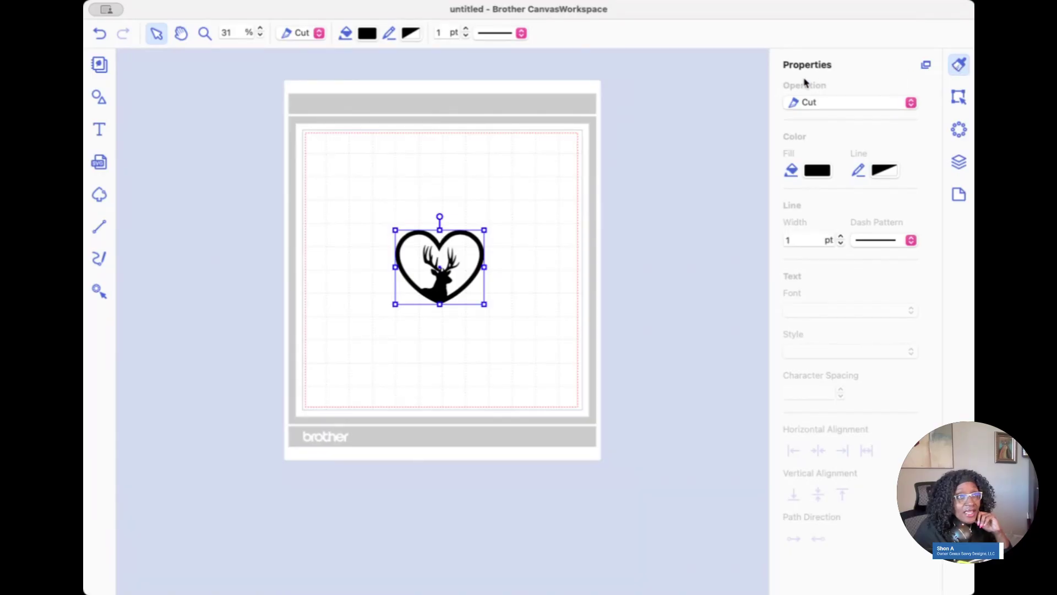
- Try the Draw operation and a purple fill on the deer heart, restoring Cut and the black fill
{"action": "left_click", "coordinate": [912, 102]}
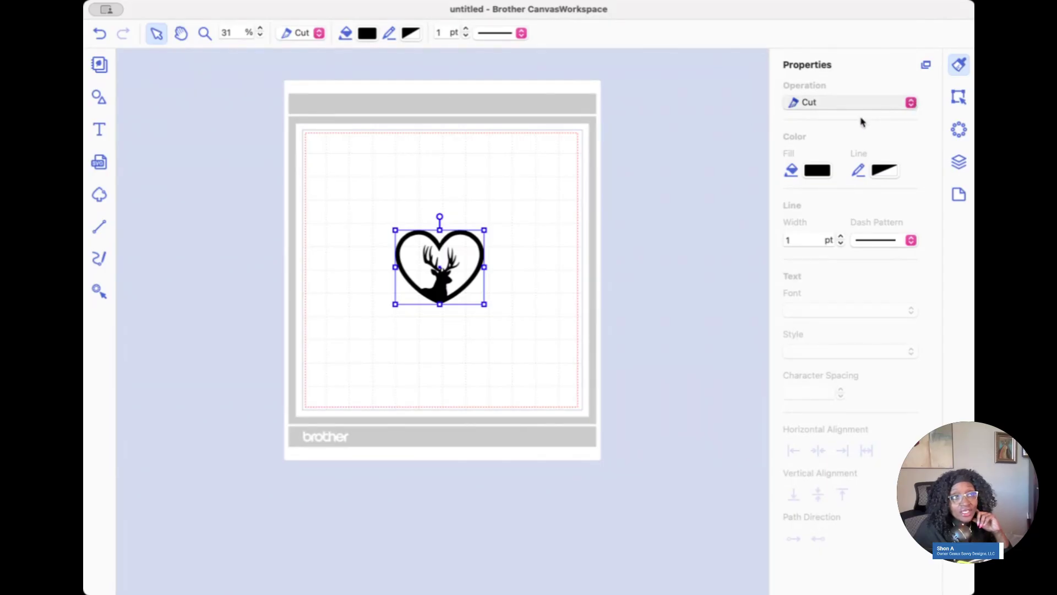
{"action": "left_click", "coordinate": [880, 121]}
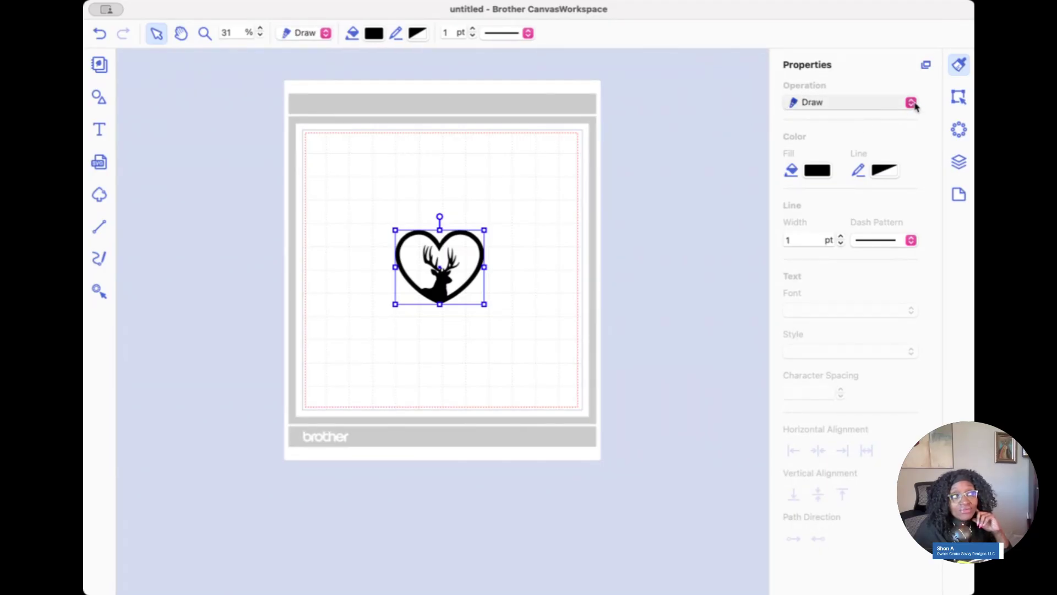
{"action": "left_click", "coordinate": [892, 102]}
{"action": "left_click", "coordinate": [892, 86]}
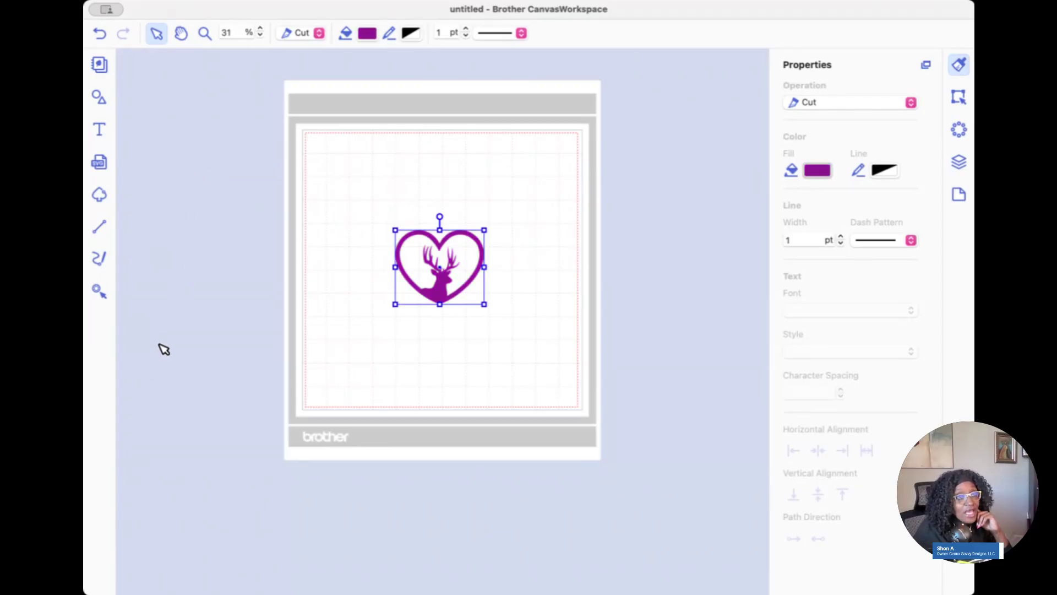
{"action": "left_click", "coordinate": [156, 251]}
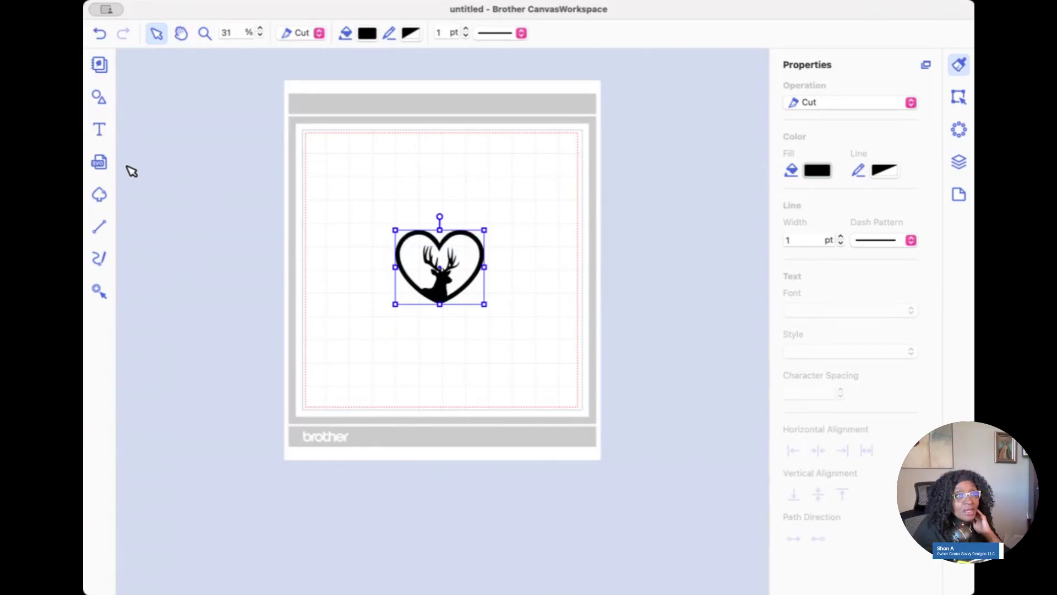
- Convert the deer heart to SS10 rhinestones with the Outline fill pattern at 0.04 inch spacing and check its rhinestone count
{"action": "left_click", "coordinate": [959, 131]}
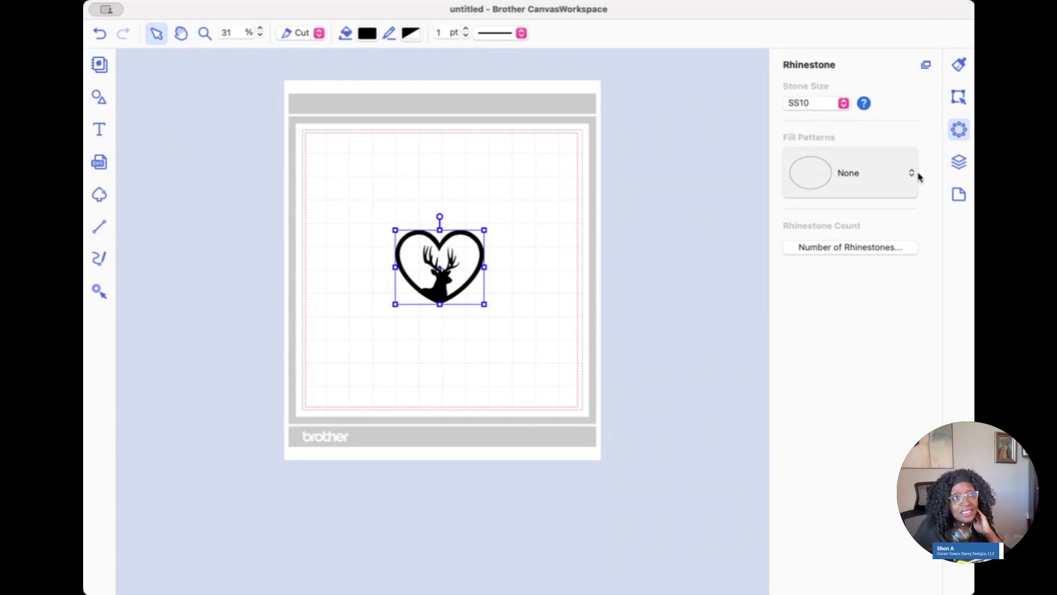
{"action": "left_click", "coordinate": [884, 256]}
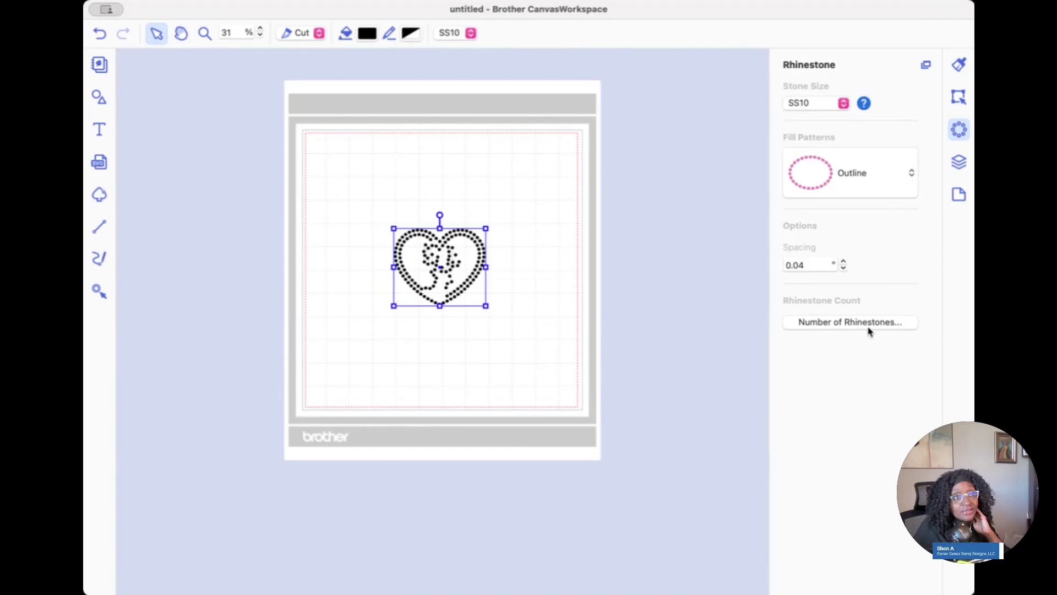
{"action": "left_click", "coordinate": [859, 326]}
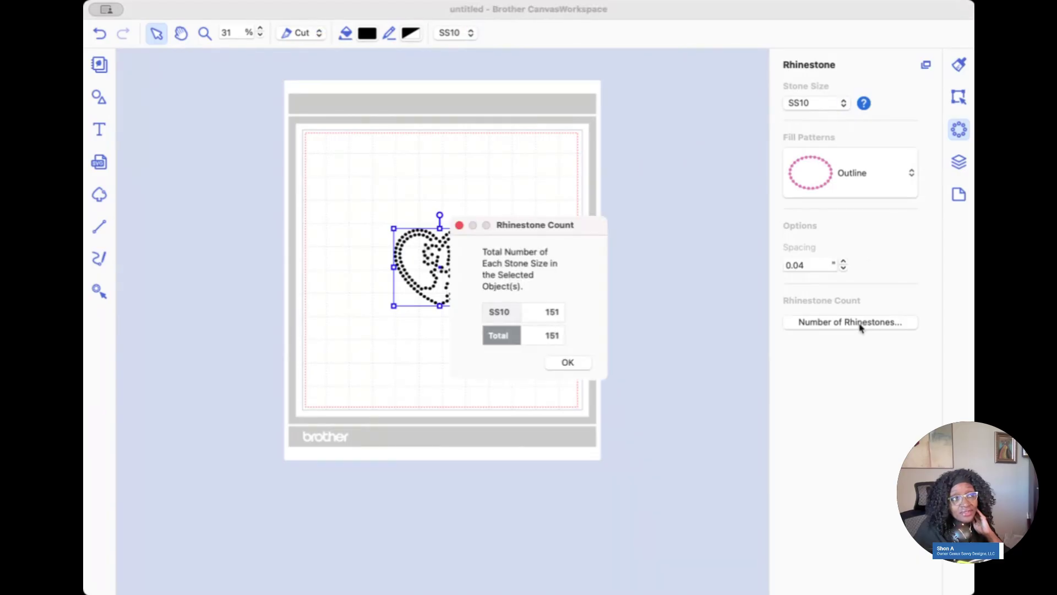
- Try the Grid, Contour, Circular and Hybrid (Outline & Grid) fill patterns on the deer heart, going back to Outline
{"action": "left_click", "coordinate": [459, 225]}
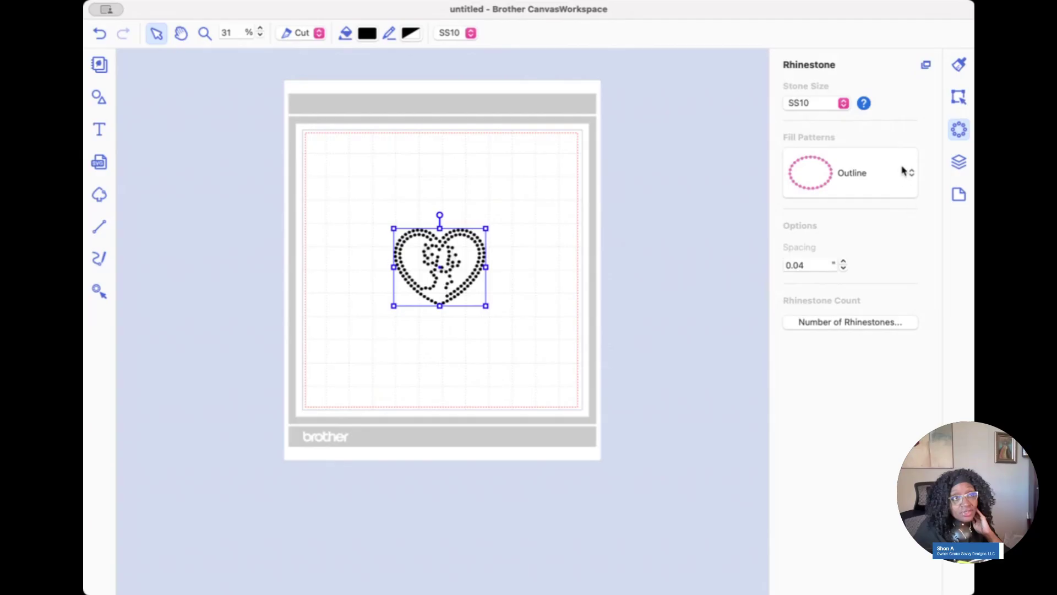
{"action": "left_click", "coordinate": [910, 173]}
{"action": "left_click", "coordinate": [873, 252]}
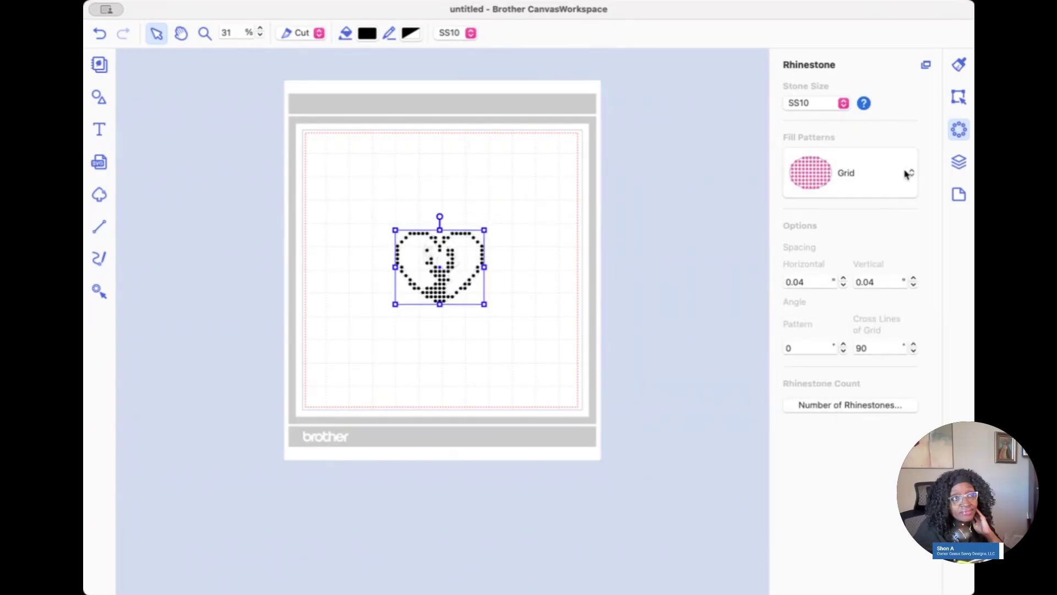
{"action": "left_click", "coordinate": [867, 264]}
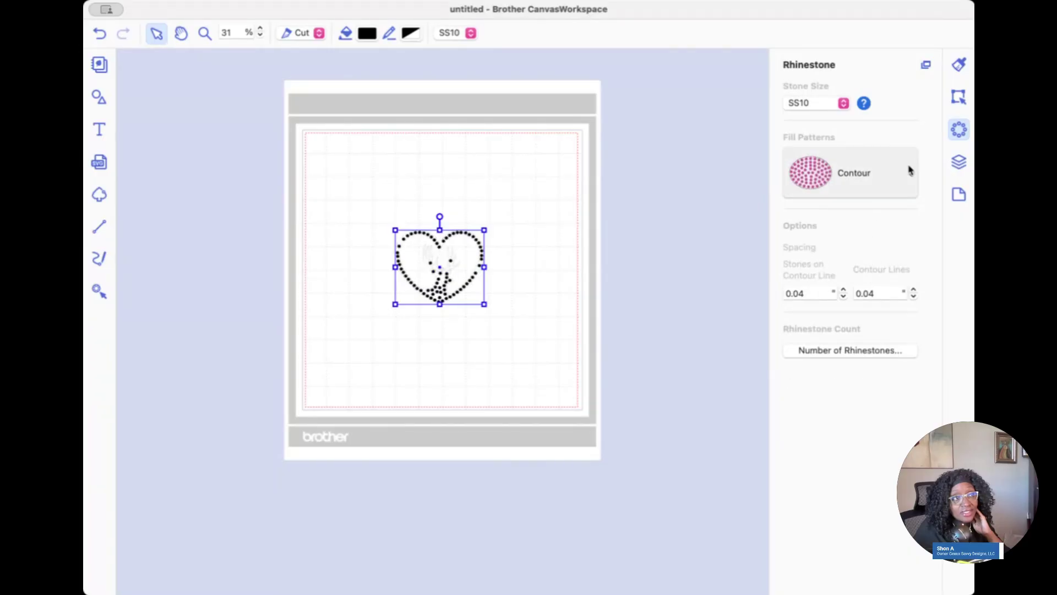
{"action": "left_click", "coordinate": [863, 260]}
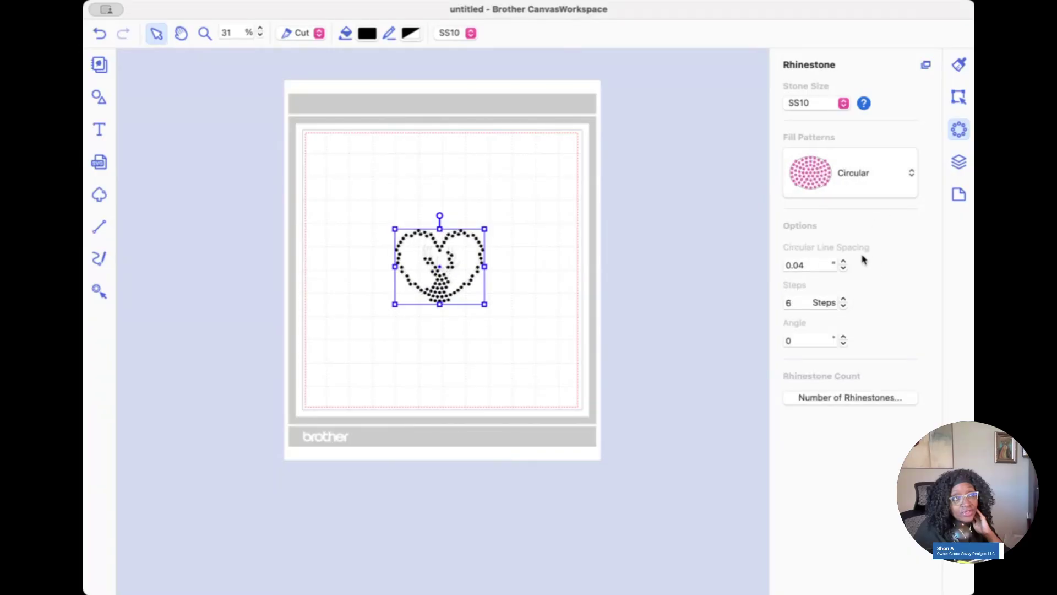
{"action": "left_click", "coordinate": [887, 160]}
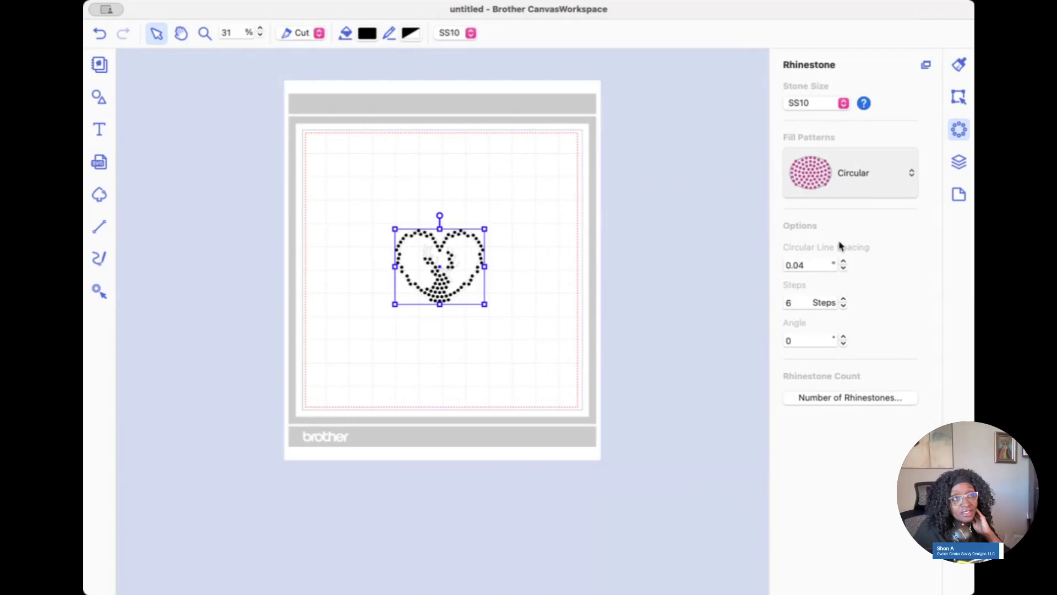
{"action": "left_click", "coordinate": [839, 245]}
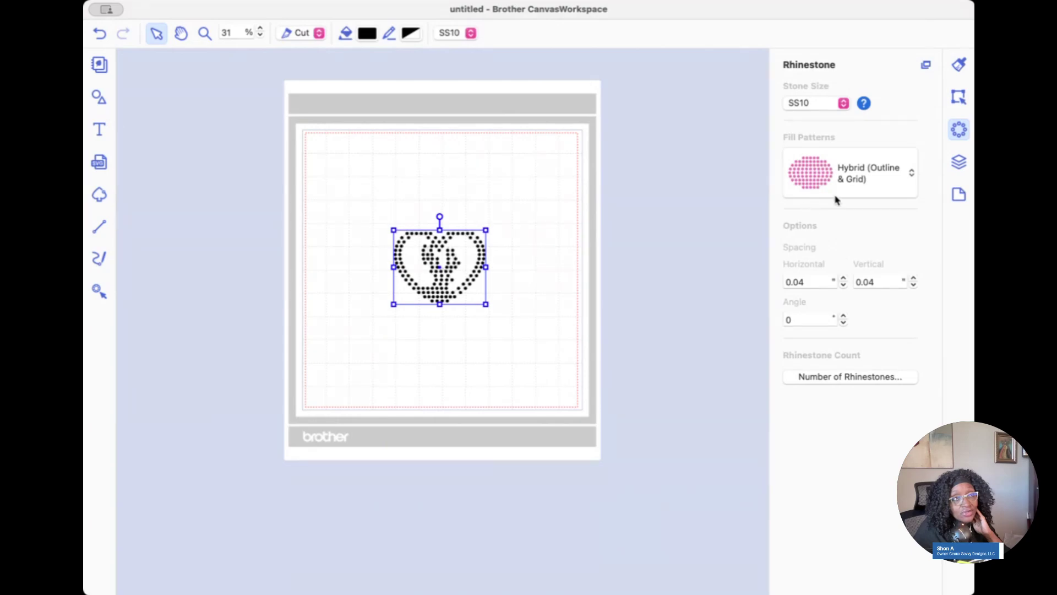
{"action": "left_click", "coordinate": [891, 1]}
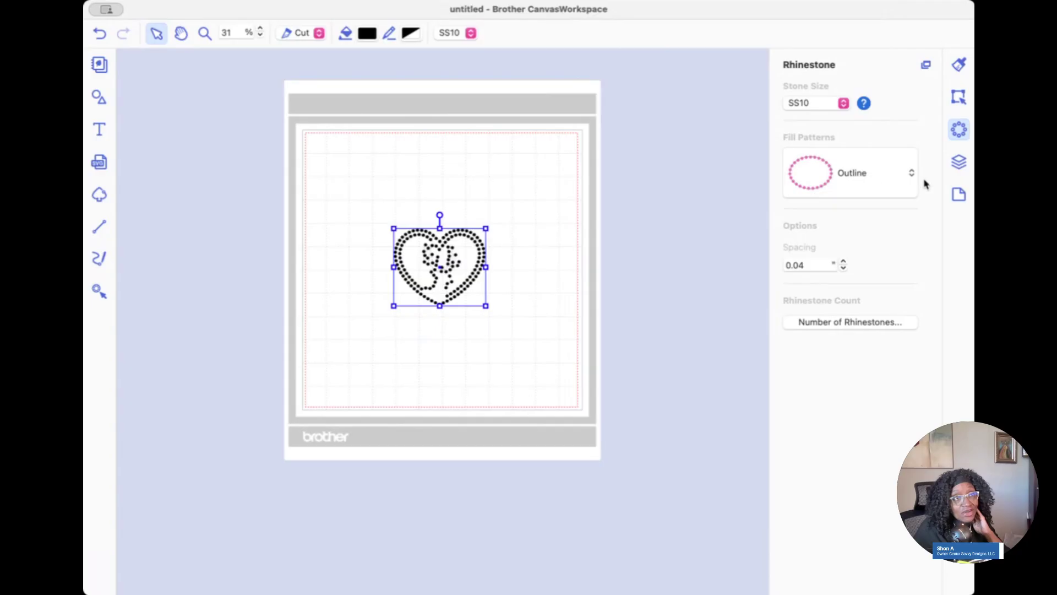
- Apply the Hybrid (Outline & Grid) fill pattern to the deer heart and check its rhinestone count
{"action": "left_click", "coordinate": [876, 403]}
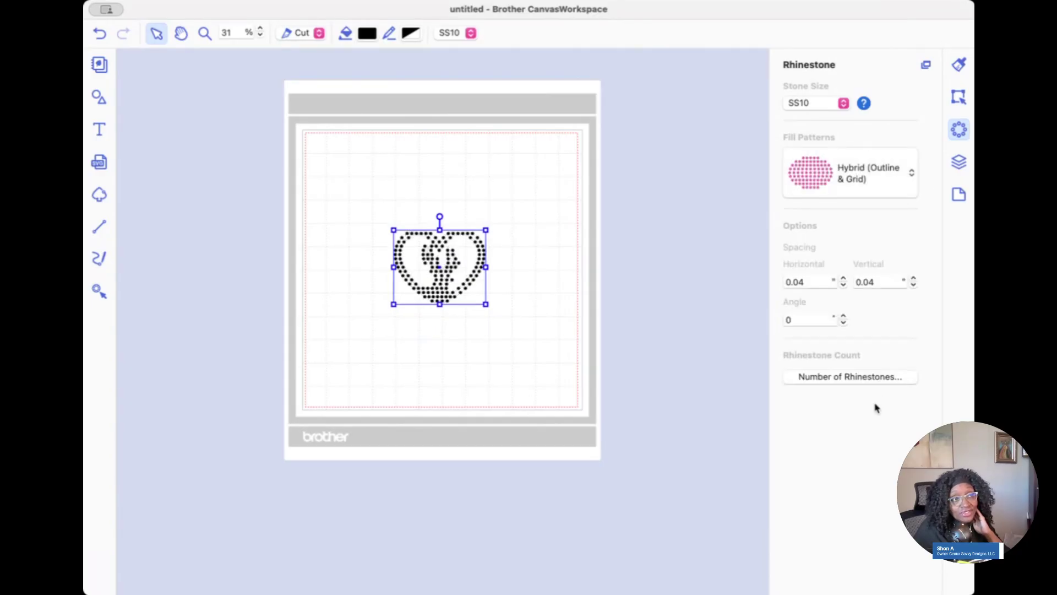
{"action": "left_click", "coordinate": [866, 377]}
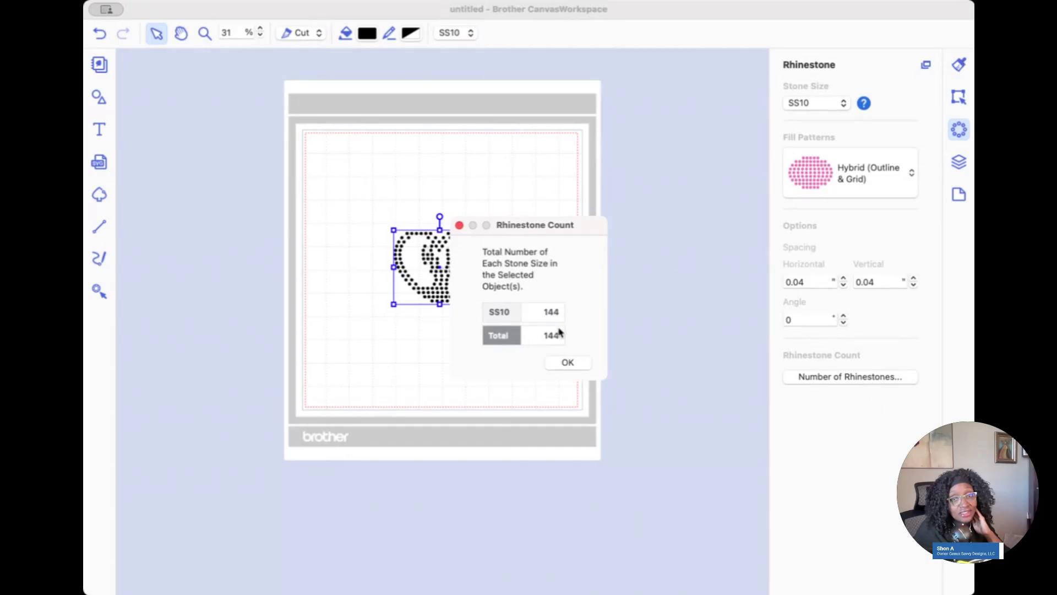
{"action": "left_click", "coordinate": [569, 366]}
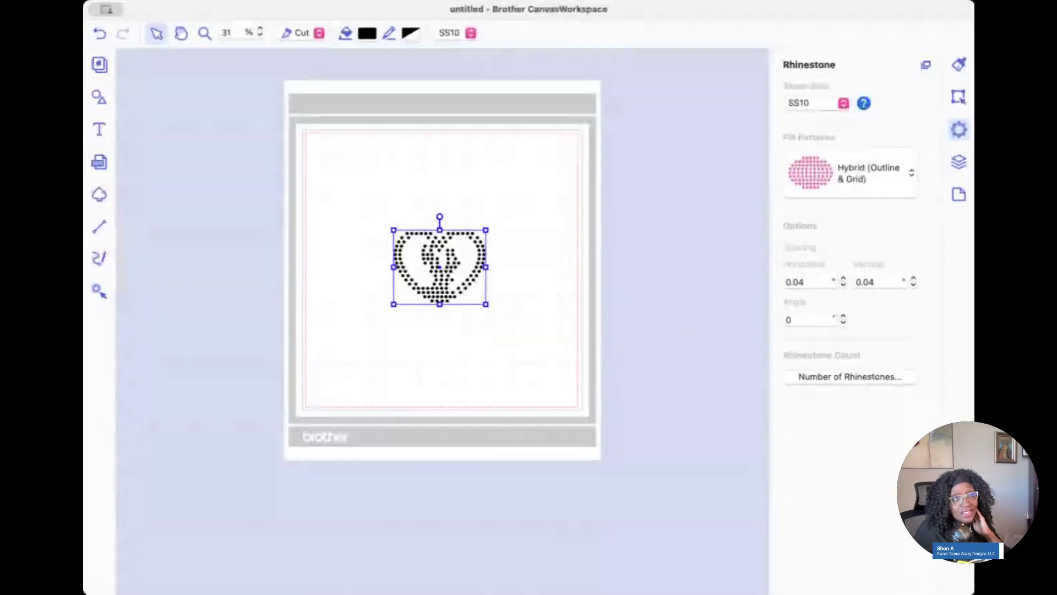
- Look through the layers of the rhinestone design, hiding the first SS10 stone and showing it again
{"action": "left_click", "coordinate": [958, 163]}
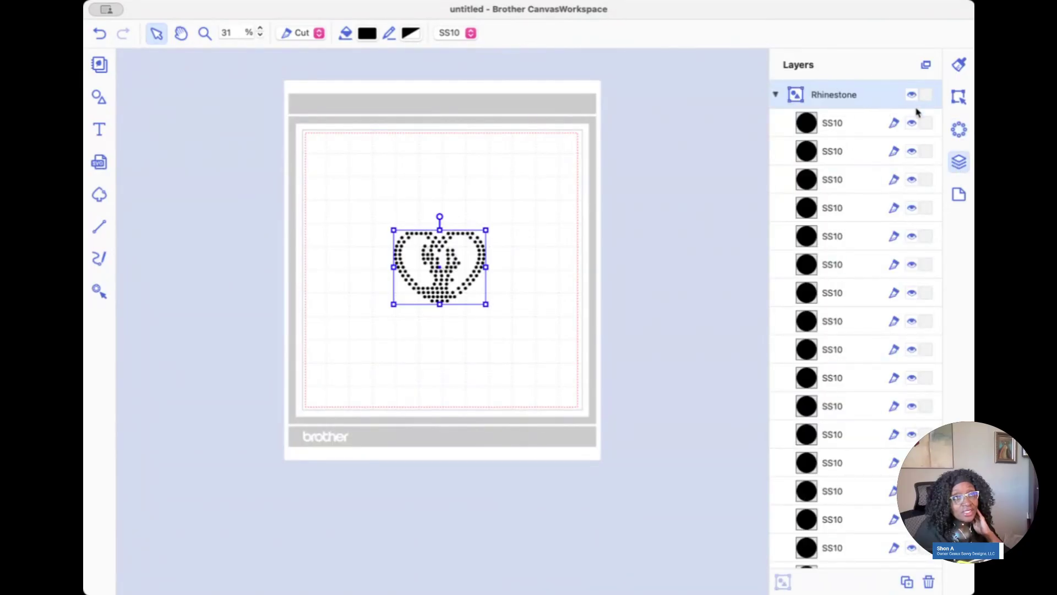
{"action": "left_click", "coordinate": [911, 123]}
{"action": "left_click", "coordinate": [912, 123]}
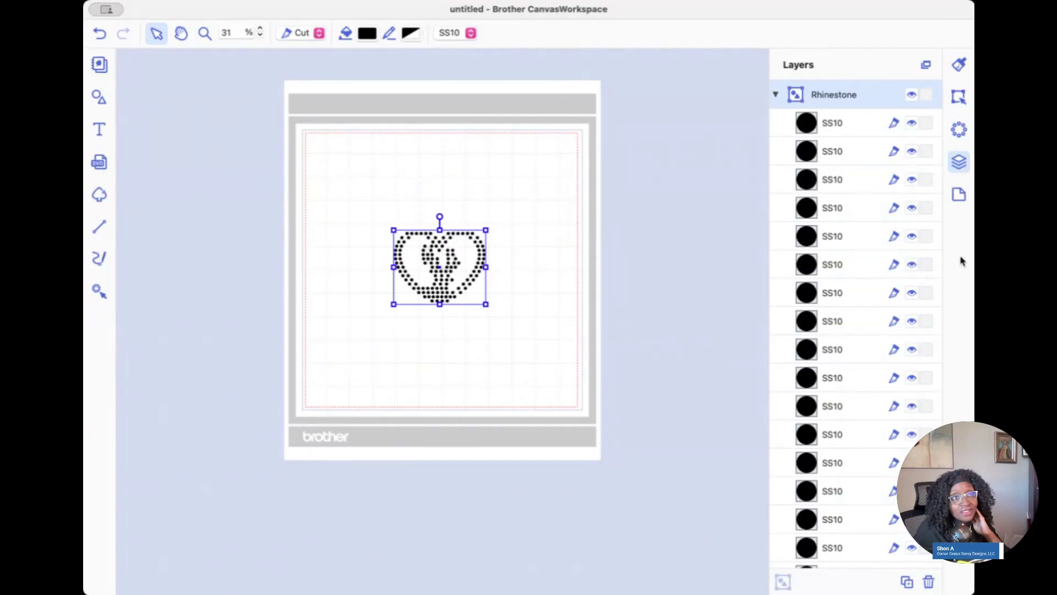
- Set the artboard size to 12" x 24" and try mm as the ruler unit, restoring Inches
{"action": "left_click", "coordinate": [960, 200]}
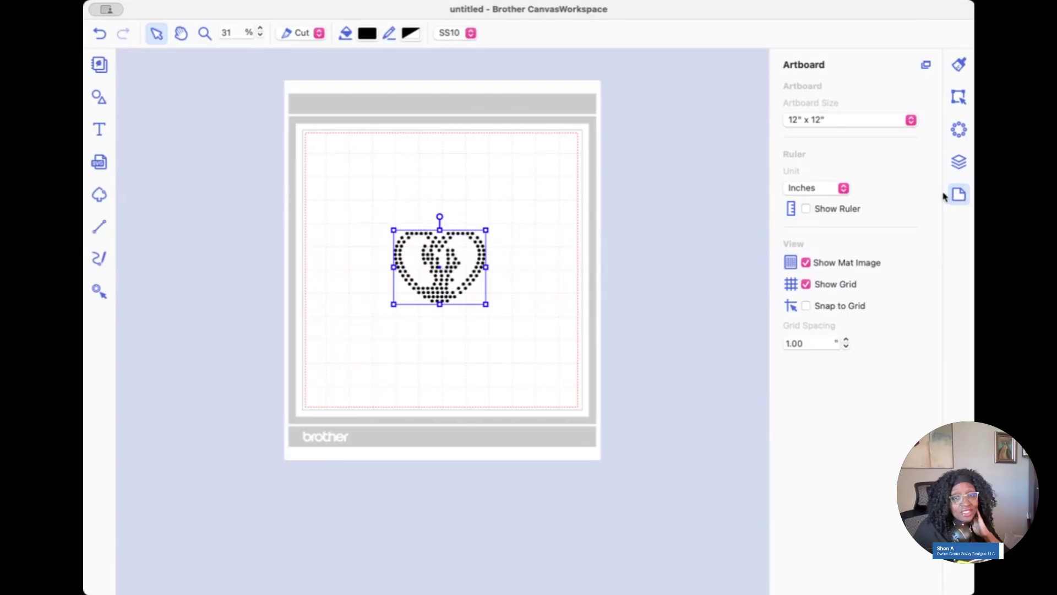
{"action": "left_click", "coordinate": [910, 120]}
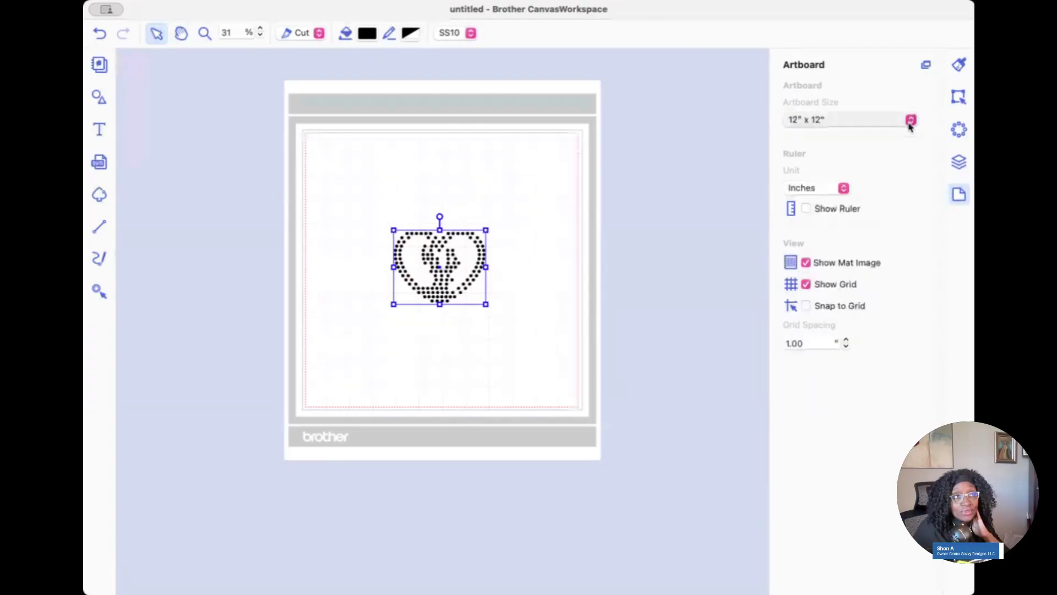
{"action": "left_click", "coordinate": [886, 143]}
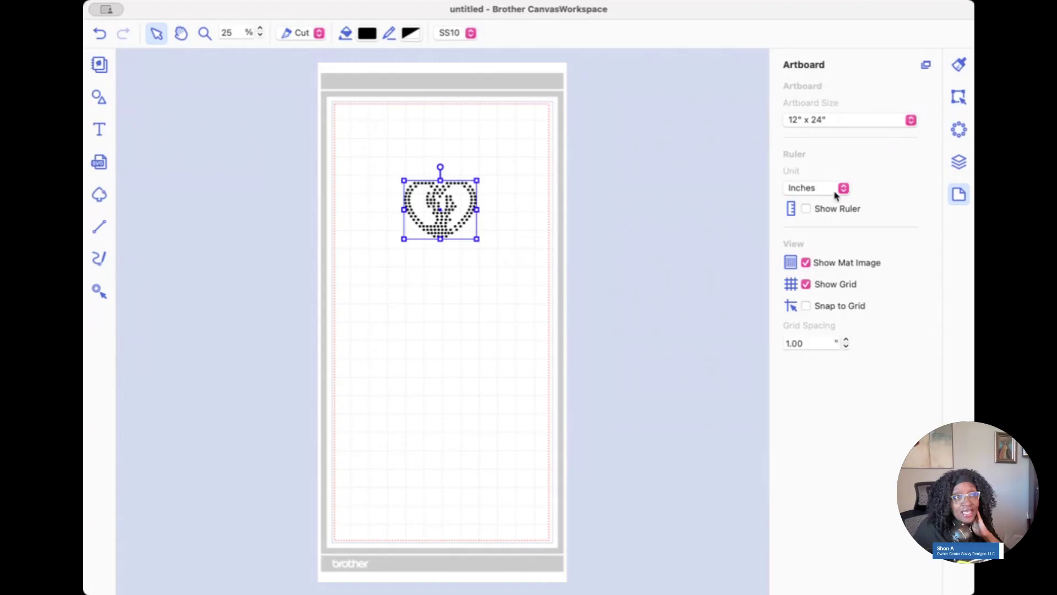
{"action": "left_click", "coordinate": [821, 211]}
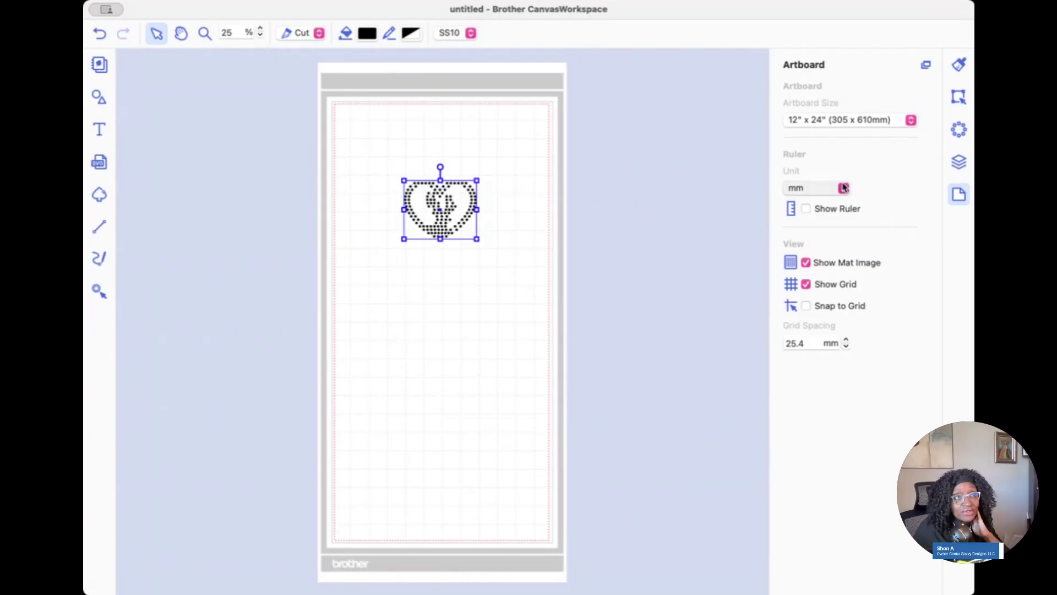
{"action": "left_click", "coordinate": [843, 188]}
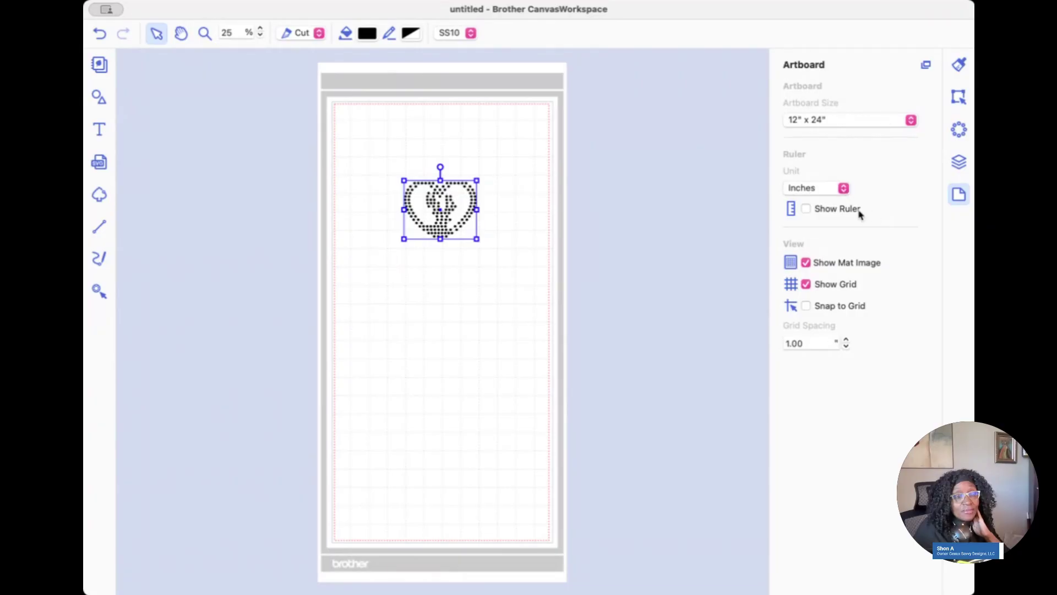
- Show the ruler around the artboard and try Snap to Grid, leaving it off
{"action": "left_click", "coordinate": [807, 210]}
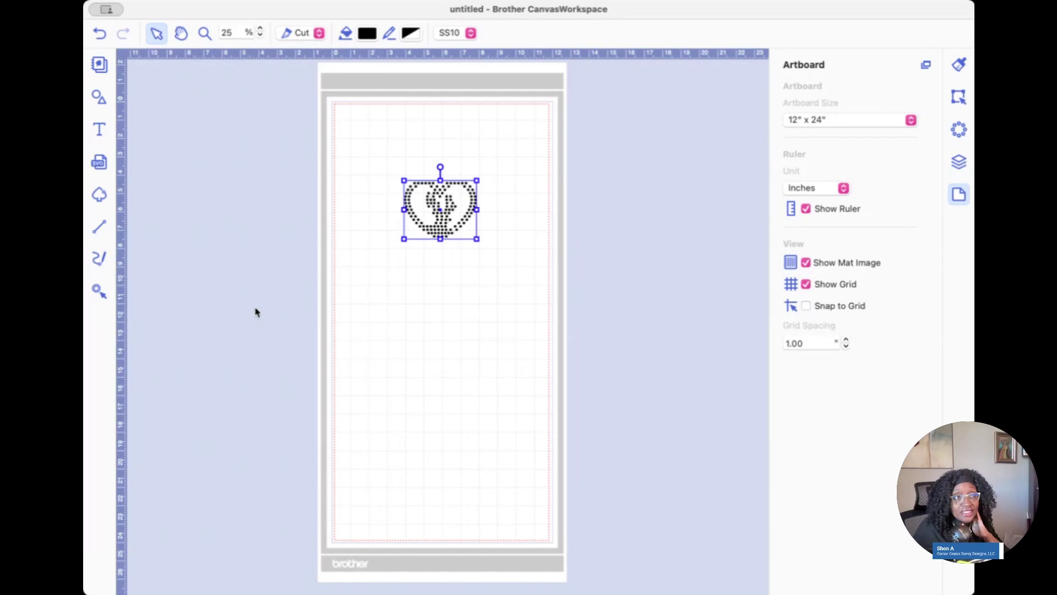
{"action": "left_click", "coordinate": [806, 306]}
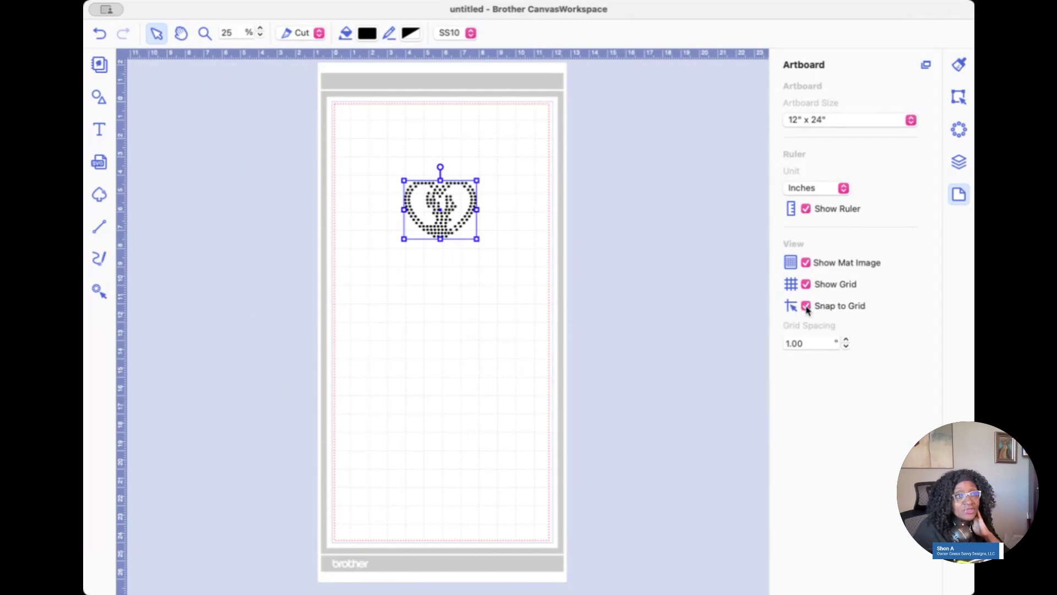
{"action": "left_click", "coordinate": [806, 307]}
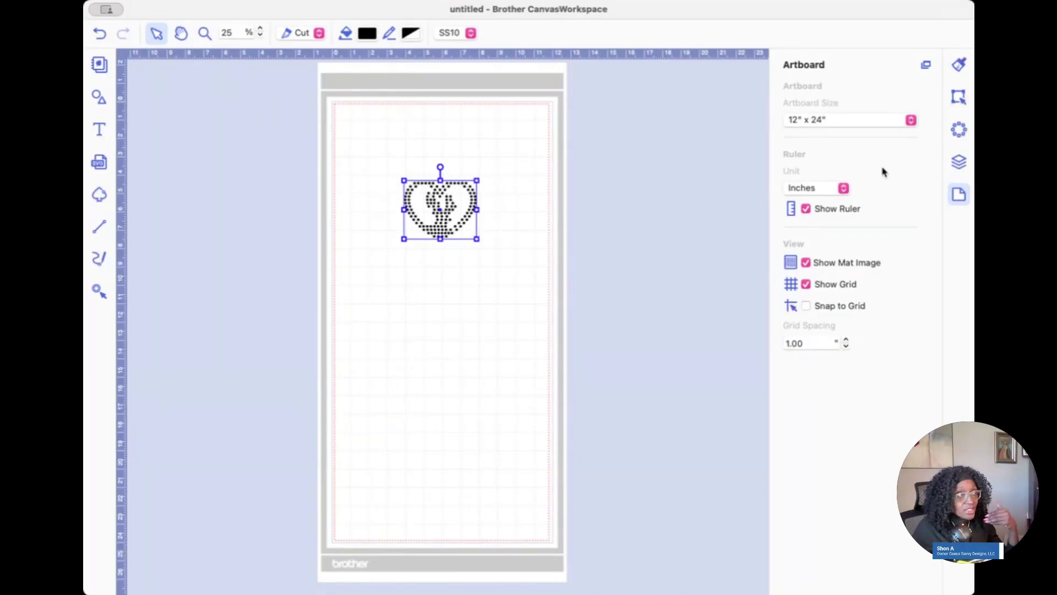
- Pan around the 12" x 24" mat with the Hand tool
{"action": "left_click", "coordinate": [182, 35]}
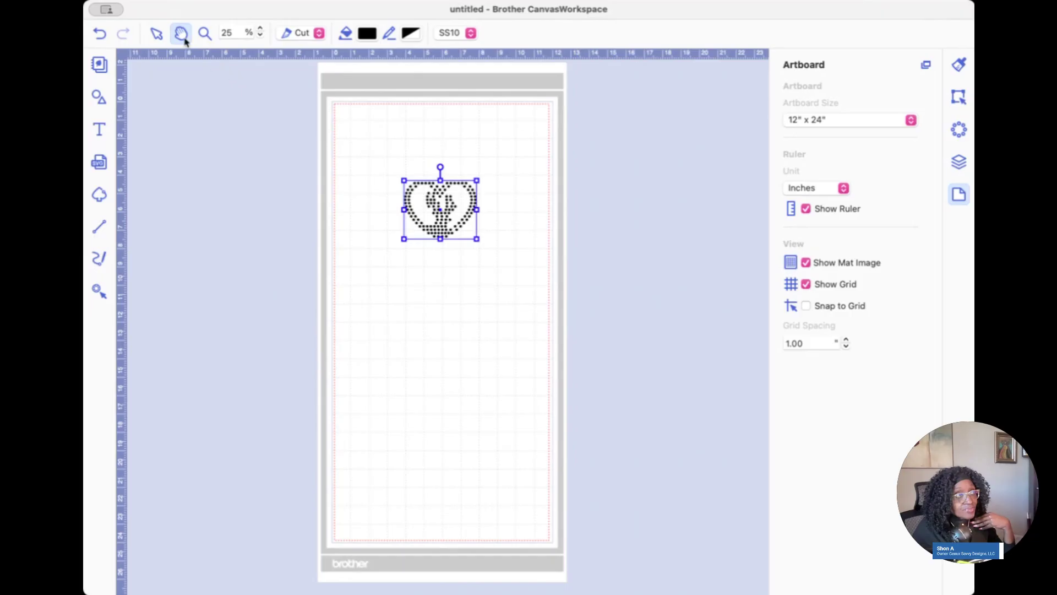
{"action": "left_click_drag", "start_coordinate": [325, 109], "coordinate": [470, 160]}
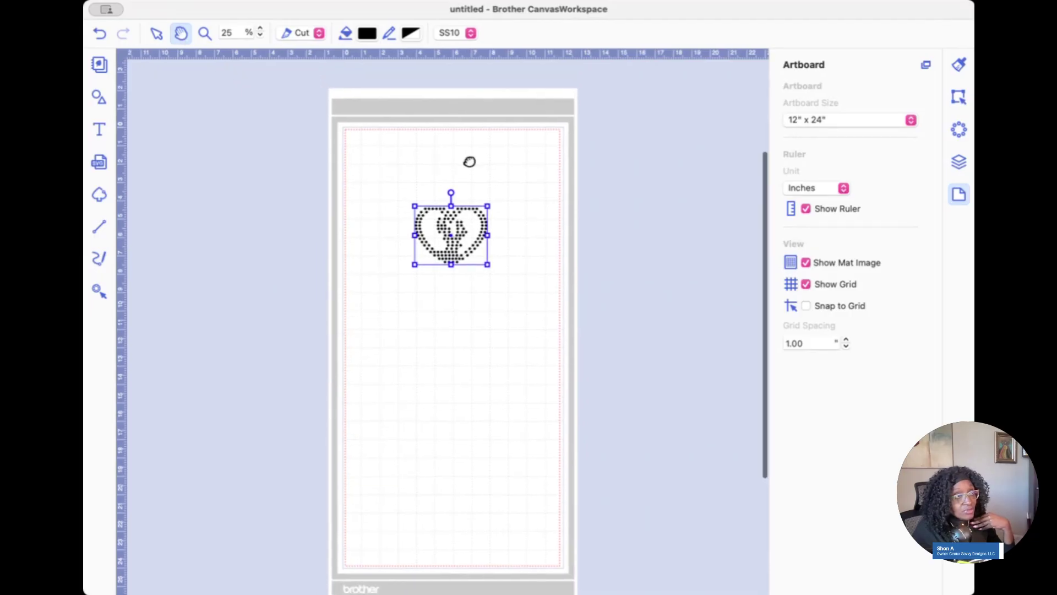
{"action": "left_click_drag", "start_coordinate": [426, 193], "coordinate": [378, 187]}
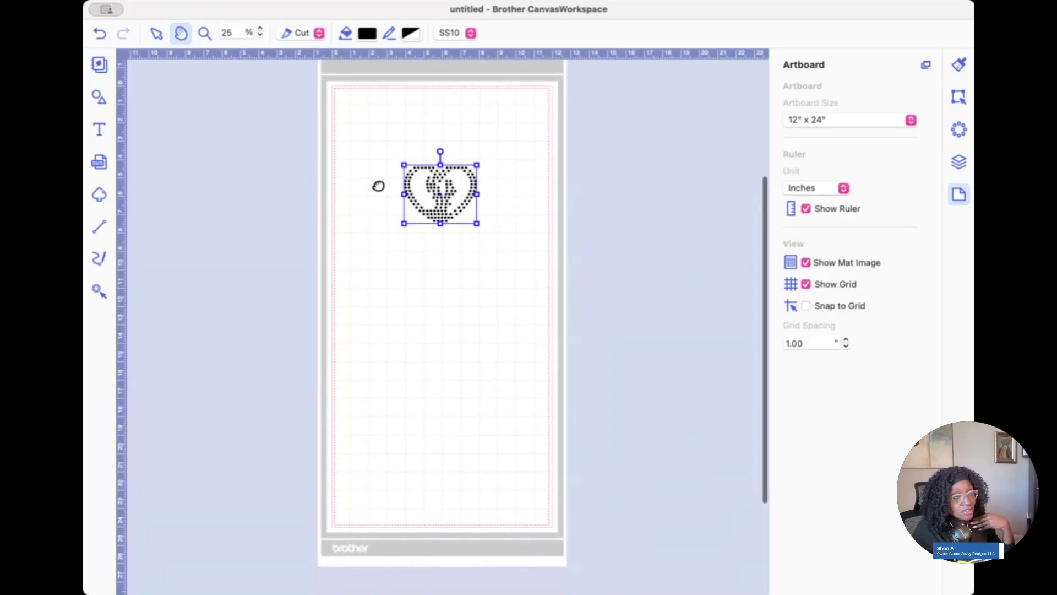
{"action": "left_click_drag", "start_coordinate": [431, 217], "coordinate": [449, 187]}
{"action": "left_click_drag", "start_coordinate": [496, 158], "coordinate": [488, 152]}
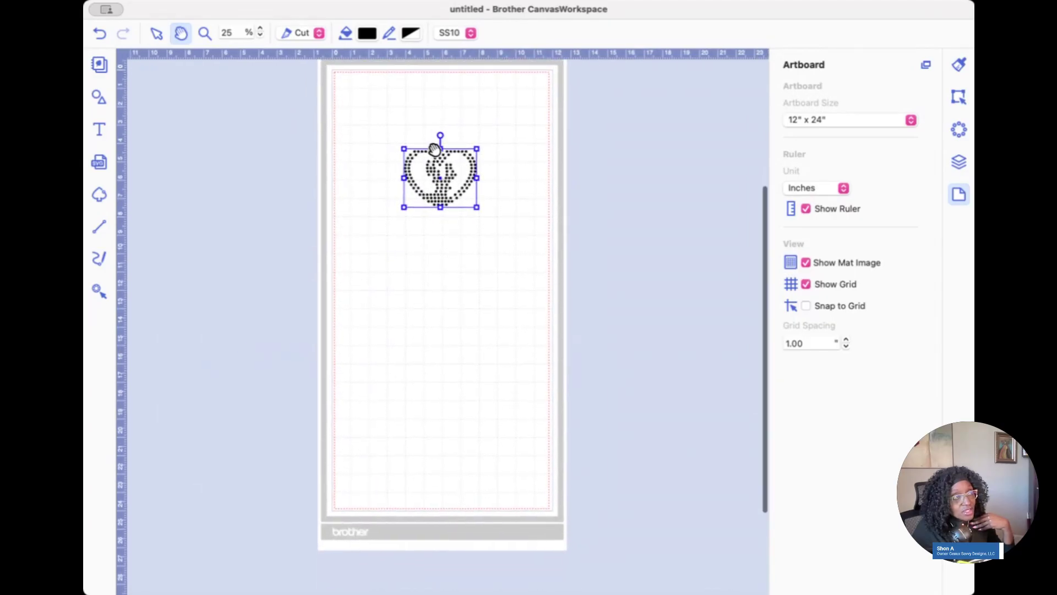
- Place three SS10 stones individually along the dashed outer outline at the top of the heart's left lobe
{"action": "left_click", "coordinate": [204, 33]}
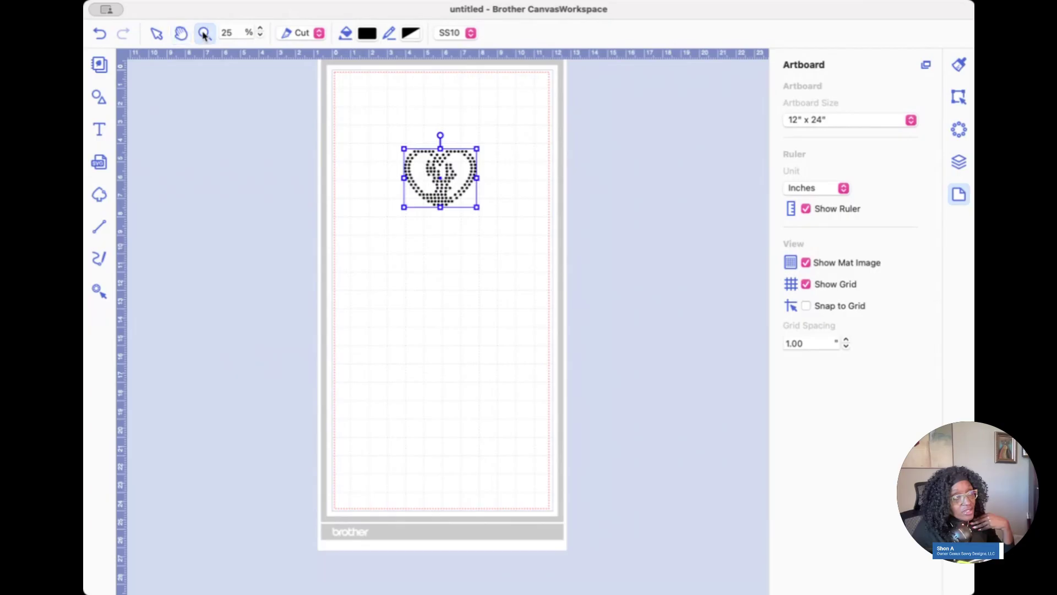
{"action": "left_click", "coordinate": [441, 189]}
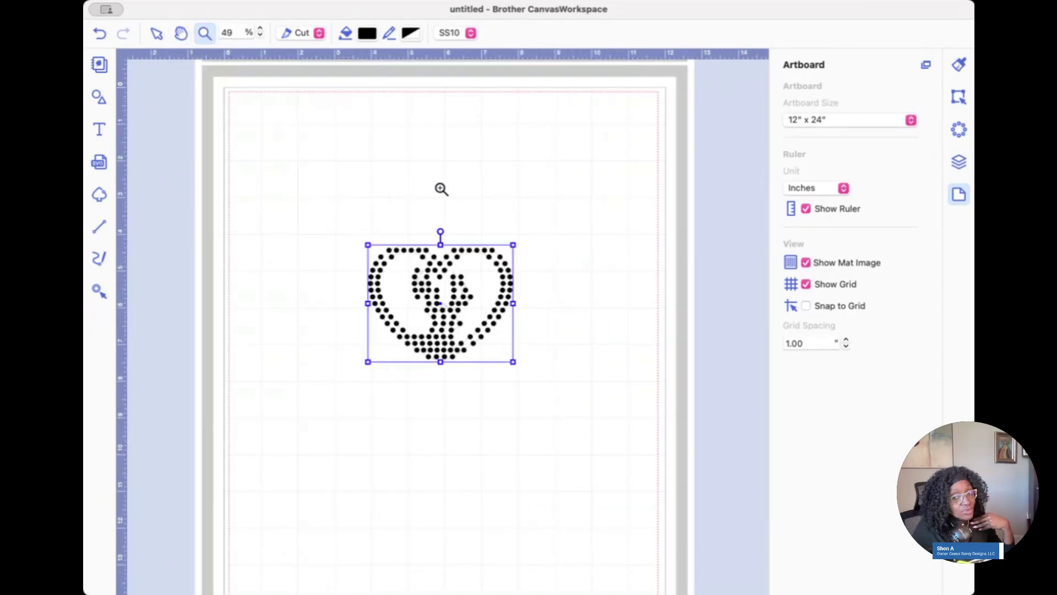
{"action": "left_click", "coordinate": [441, 189]}
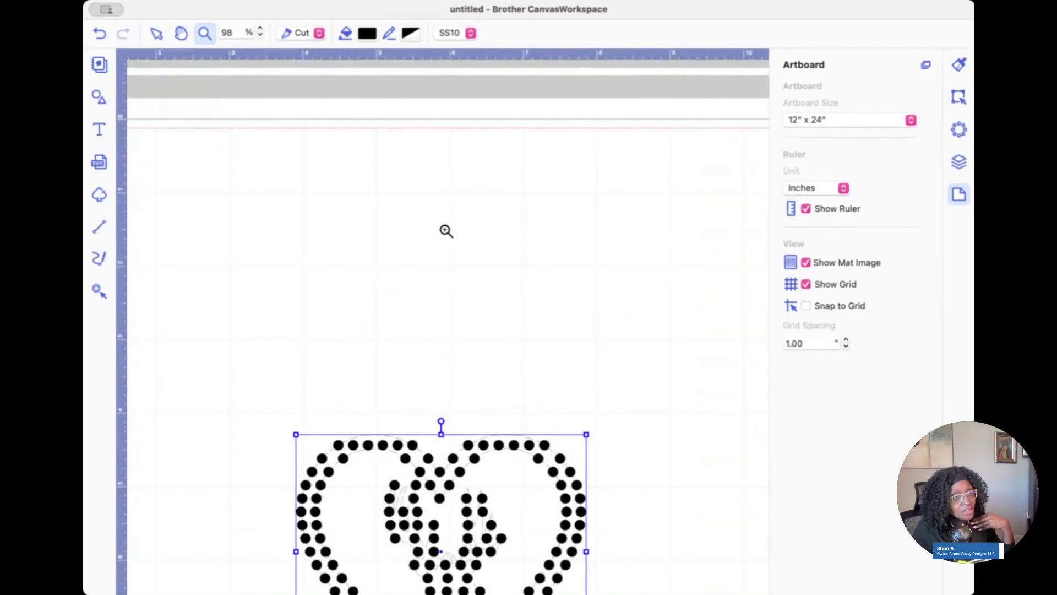
{"action": "scroll", "coordinate": [446, 231], "scroll_direction": "down", "scroll_amount": 5}
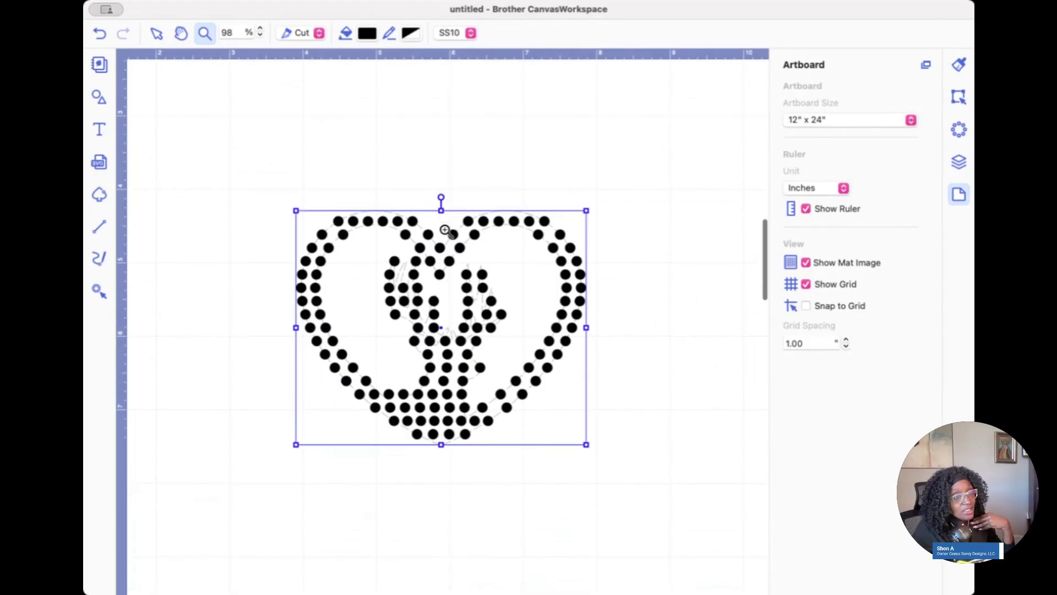
{"action": "scroll", "coordinate": [445, 230], "scroll_direction": "down", "scroll_amount": 1}
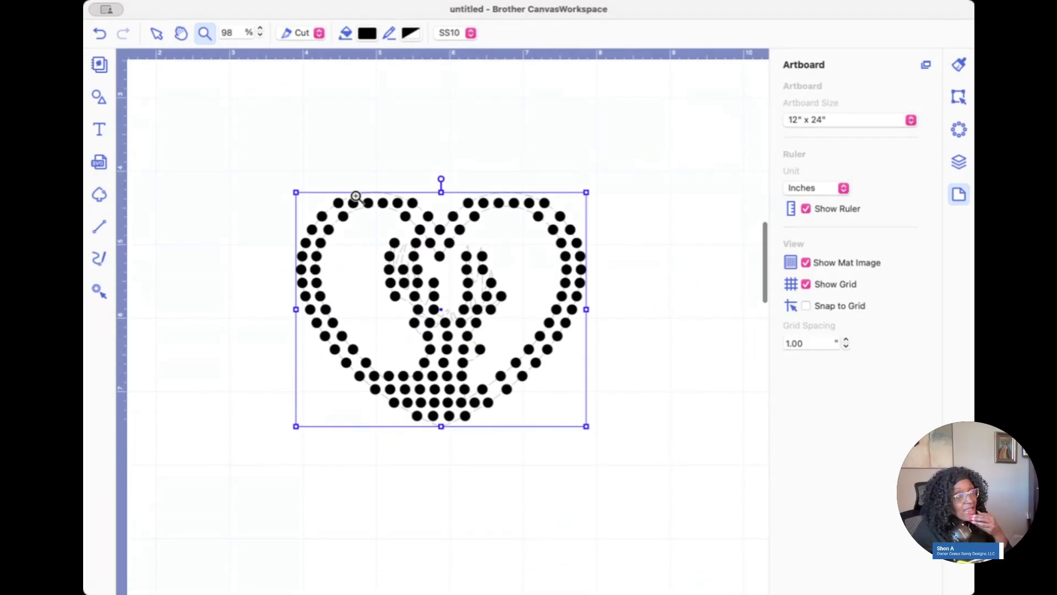
{"action": "left_click", "coordinate": [281, 169]}
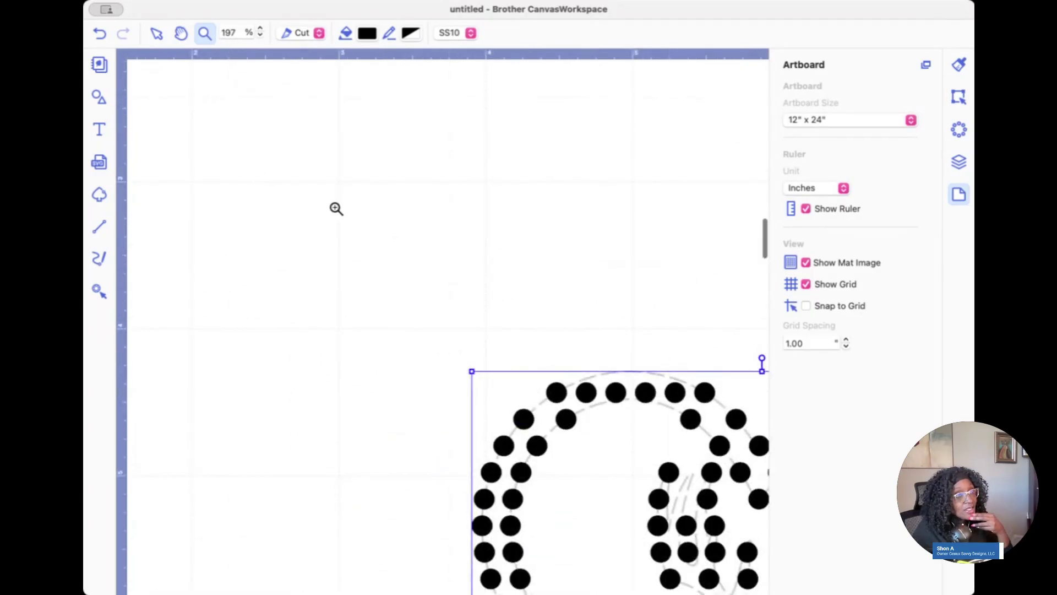
{"action": "left_click", "coordinate": [157, 34]}
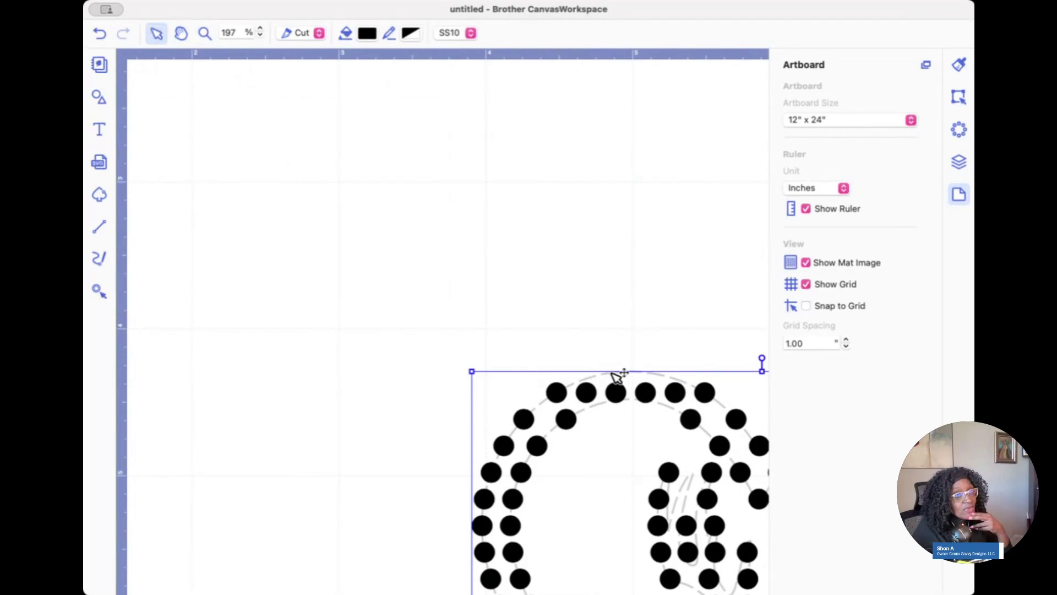
{"action": "left_click", "coordinate": [98, 292]}
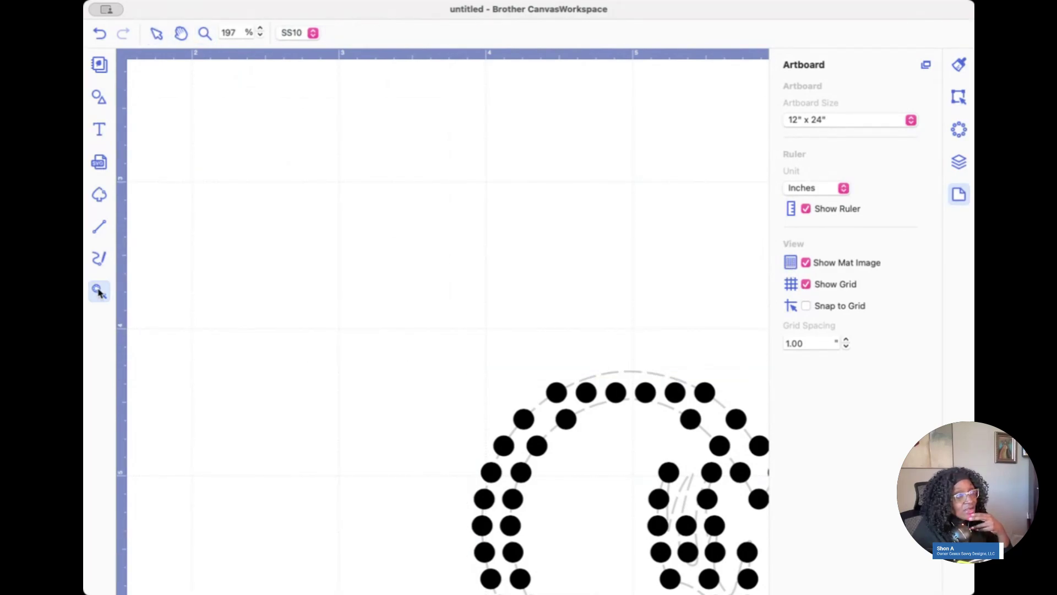
{"action": "left_click", "coordinate": [607, 371]}
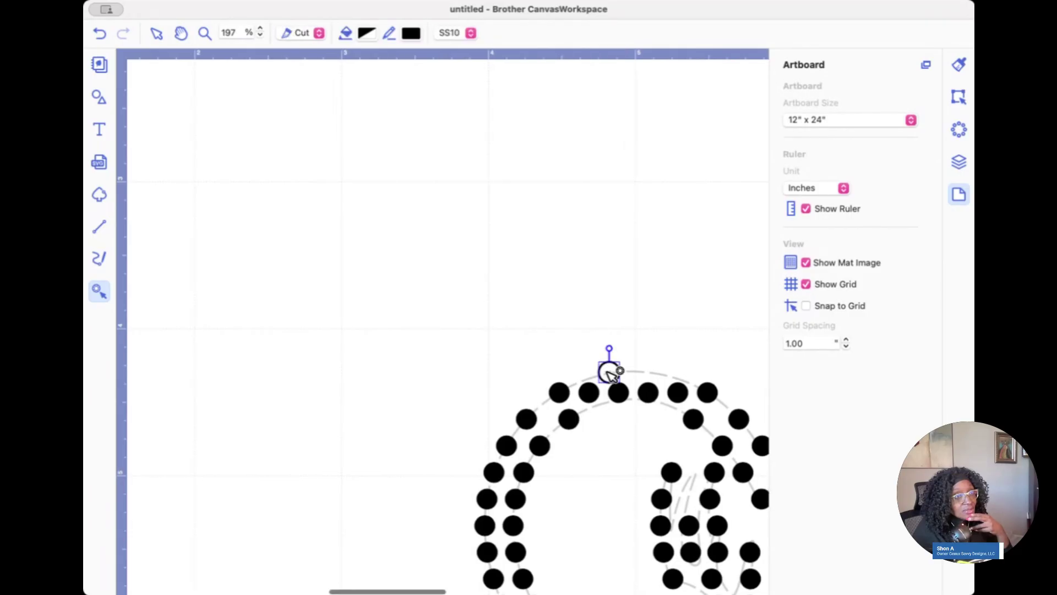
{"action": "left_click", "coordinate": [637, 369]}
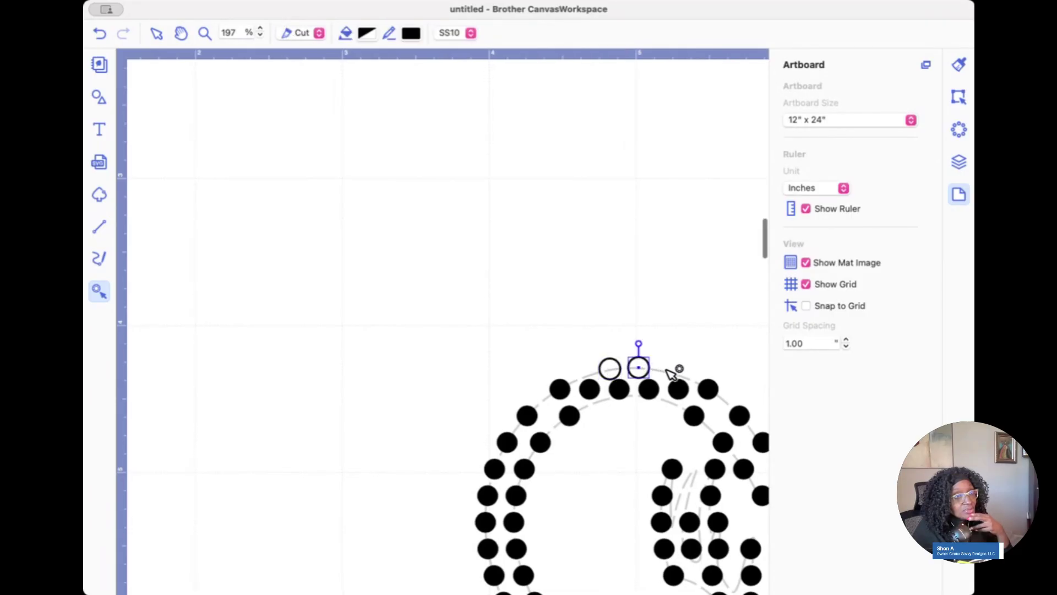
{"action": "left_click", "coordinate": [665, 371]}
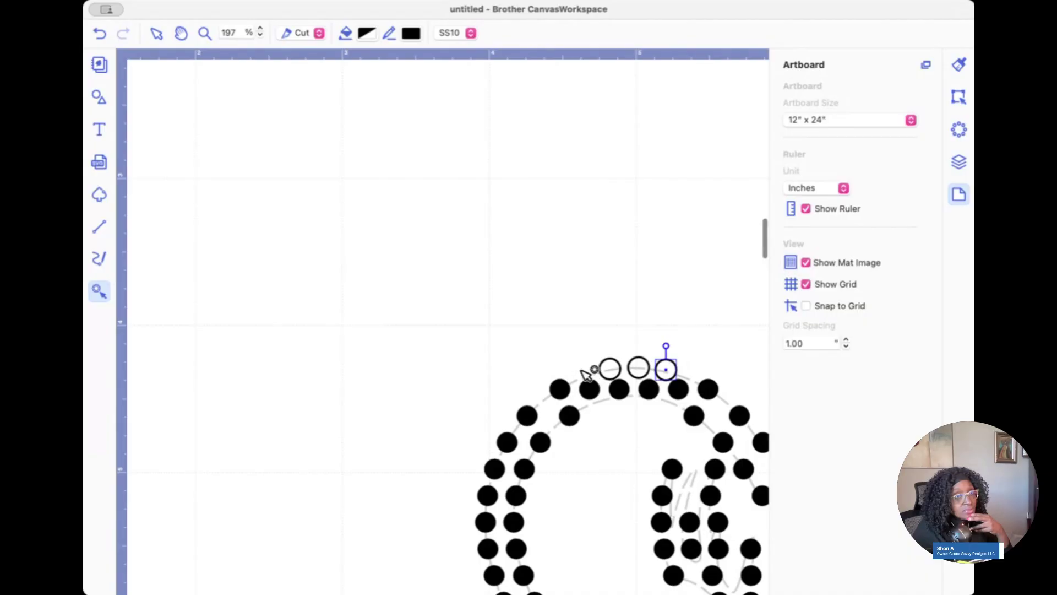
- Place one SS10 stone in the gap near the upper fingers of the left hand inside the heart
{"action": "scroll", "coordinate": [698, 394], "scroll_direction": "down", "scroll_amount": 5}
{"action": "scroll", "coordinate": [698, 394], "scroll_direction": "right", "scroll_amount": 3}
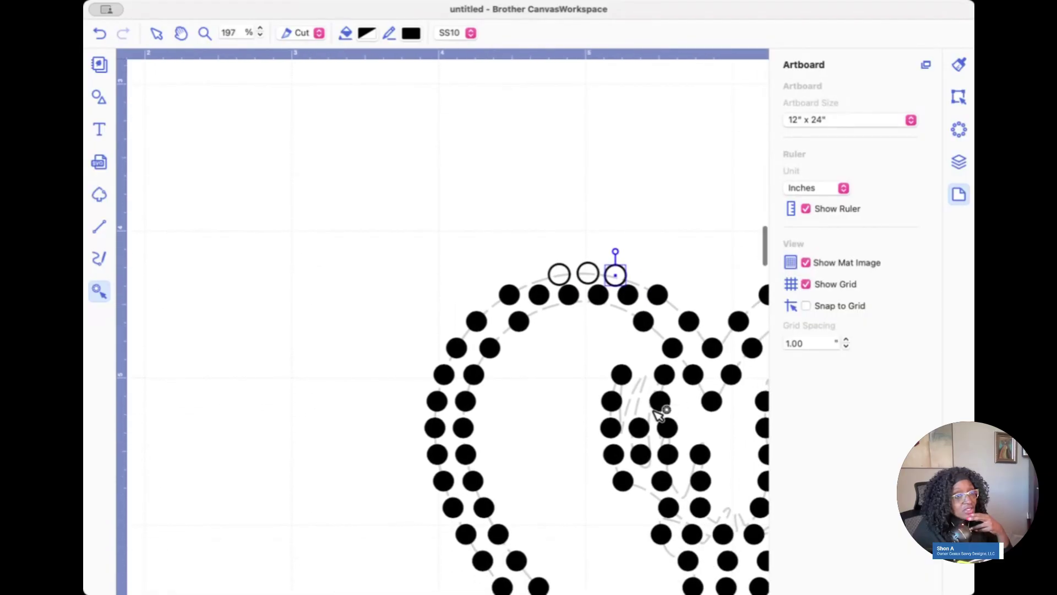
{"action": "left_click", "coordinate": [633, 404]}
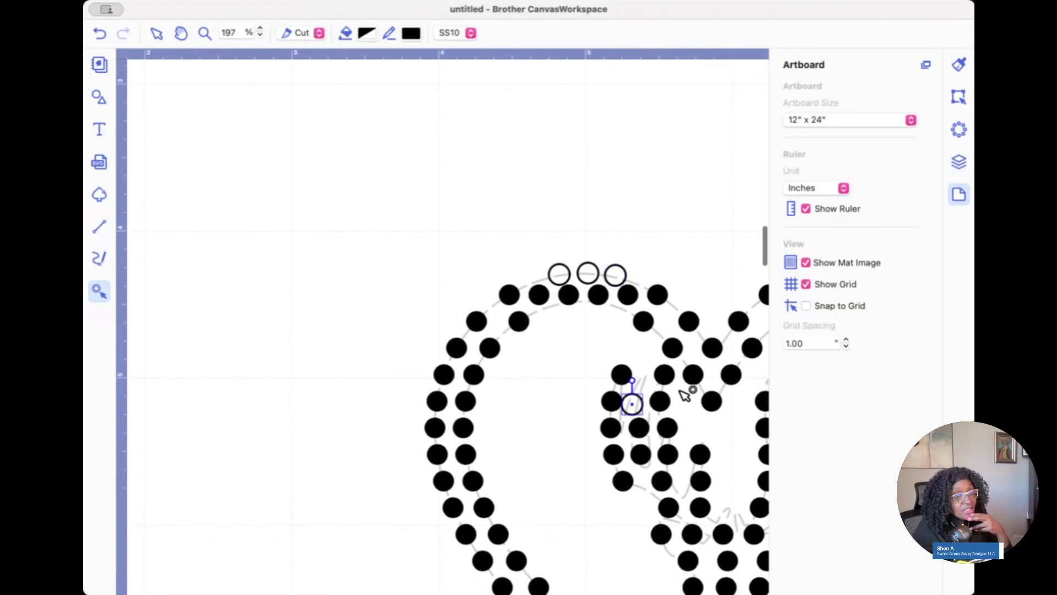
- Place four SS10 stones along the dashed outer outline at the top of the heart's right lobe
{"action": "scroll", "coordinate": [684, 394], "scroll_direction": "right", "scroll_amount": 2}
{"action": "scroll", "coordinate": [684, 395], "scroll_direction": "down", "scroll_amount": 1}
{"action": "scroll", "coordinate": [684, 395], "scroll_direction": "right", "scroll_amount": 13}
{"action": "scroll", "coordinate": [685, 394], "scroll_direction": "down", "scroll_amount": 3}
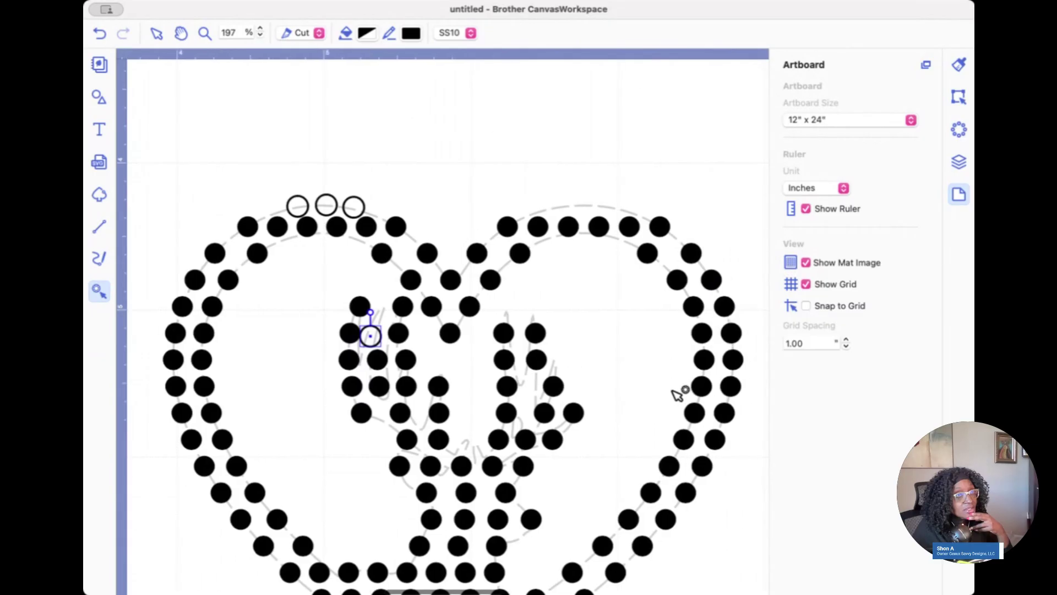
{"action": "left_click", "coordinate": [538, 210]}
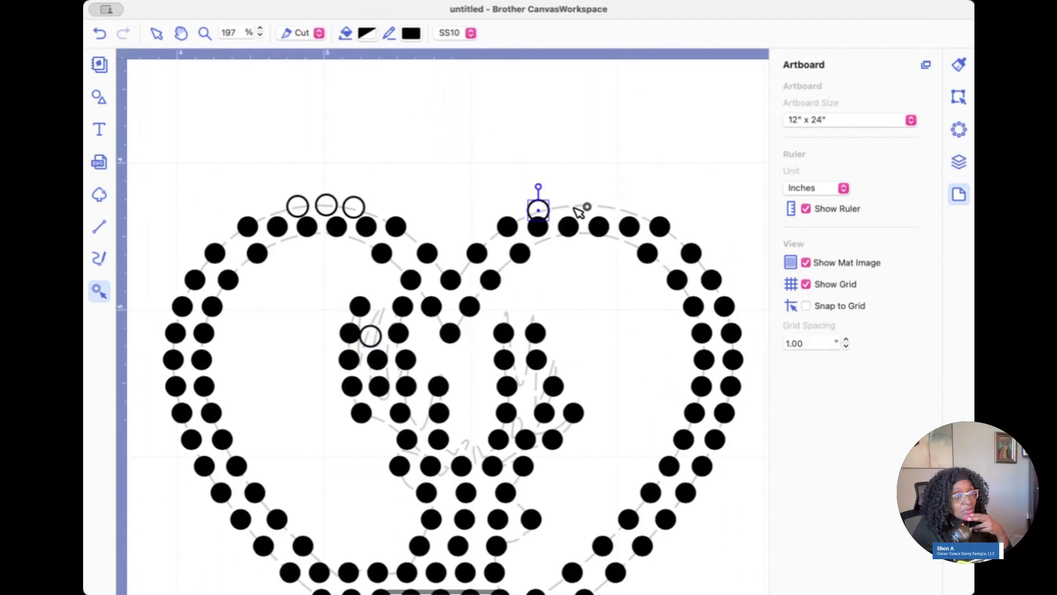
{"action": "left_click", "coordinate": [570, 206]}
{"action": "left_click", "coordinate": [602, 205]}
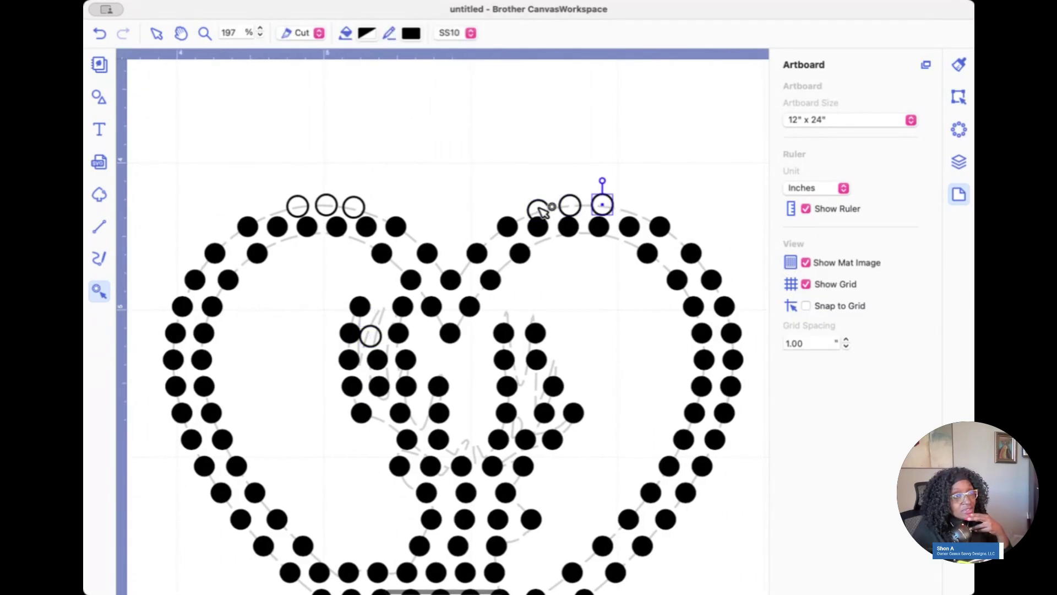
{"action": "left_click", "coordinate": [627, 206]}
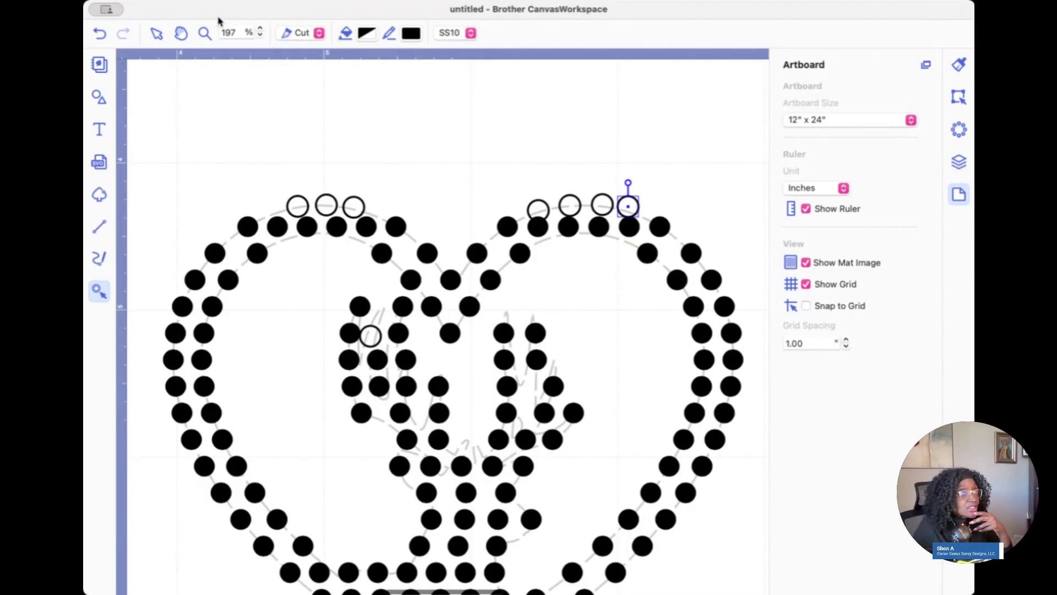
- Delete the leftmost of the four added stones on top of the heart's right lobe
{"action": "left_click", "coordinate": [158, 33]}
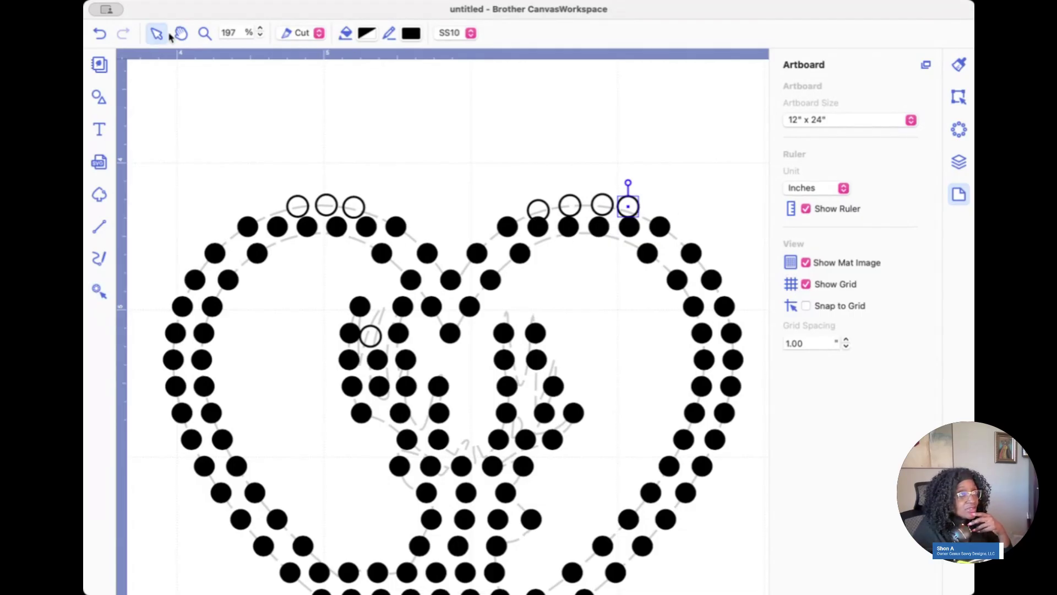
{"action": "left_click", "coordinate": [547, 208]}
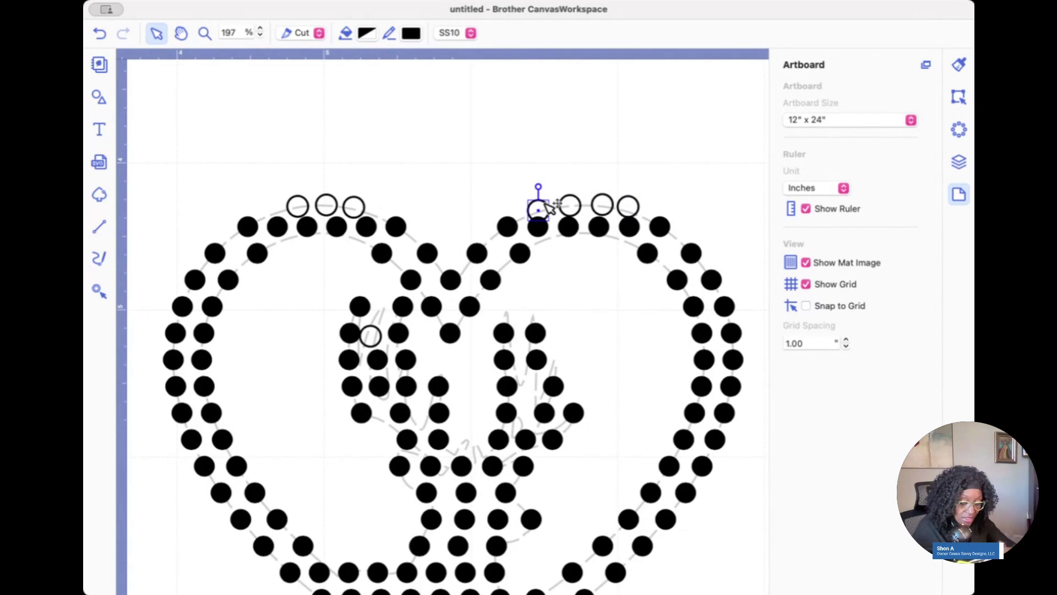
{"action": "key", "text": "Delete"}
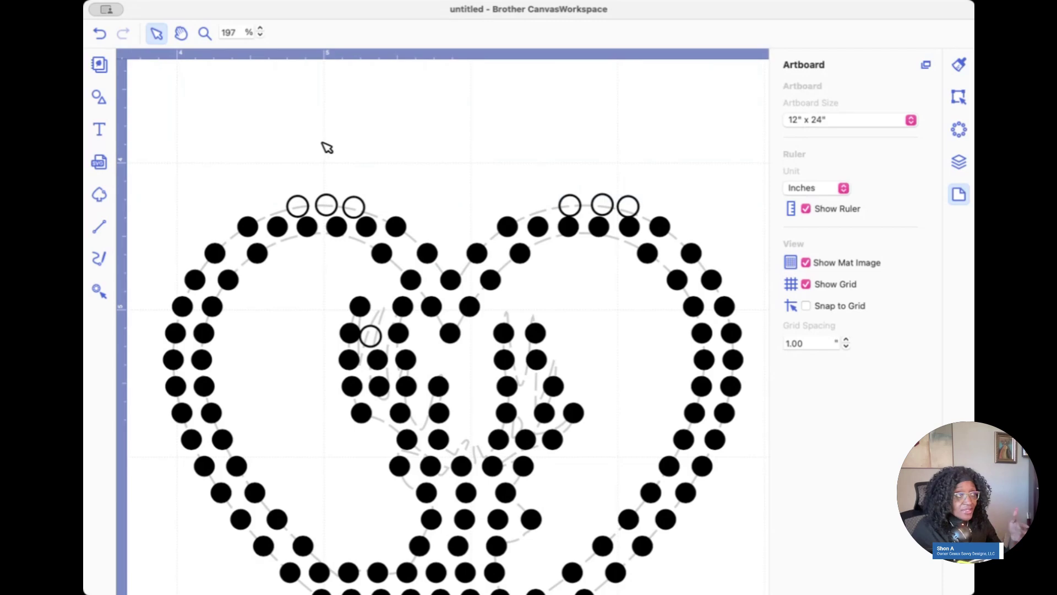
- Widen the application window and add a text object with the person's first name in capitals above the rhinestone heart
{"action": "left_click", "coordinate": [100, 130]}
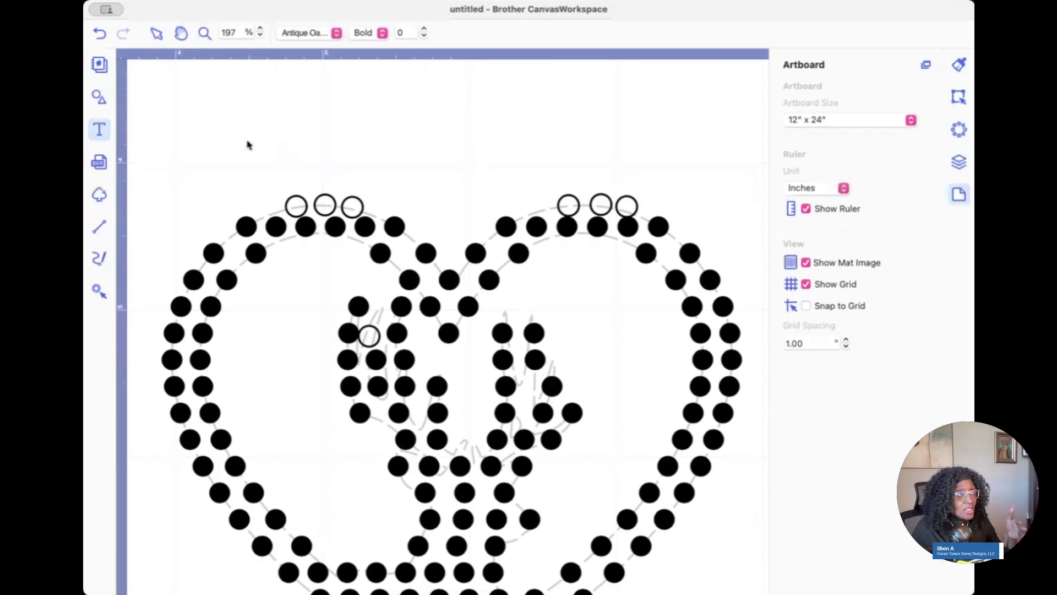
{"action": "left_click", "coordinate": [206, 34]}
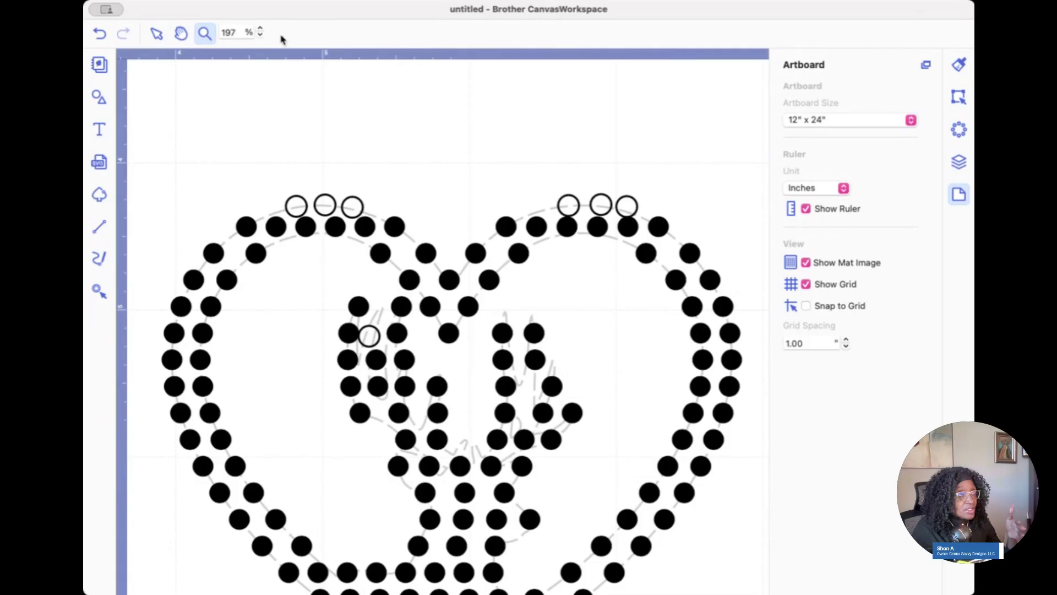
{"action": "left_click", "coordinate": [261, 36]}
{"action": "left_click", "coordinate": [261, 37]}
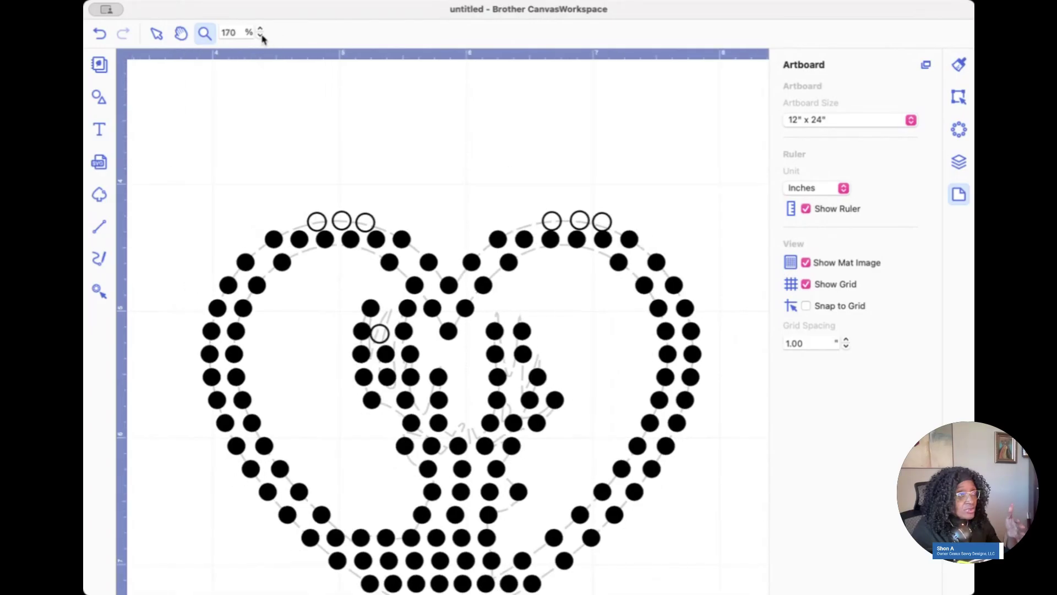
{"action": "left_click", "coordinate": [261, 37]}
{"action": "left_click", "coordinate": [261, 36]}
{"action": "left_click", "coordinate": [261, 36]}
{"action": "left_click", "coordinate": [261, 36]}
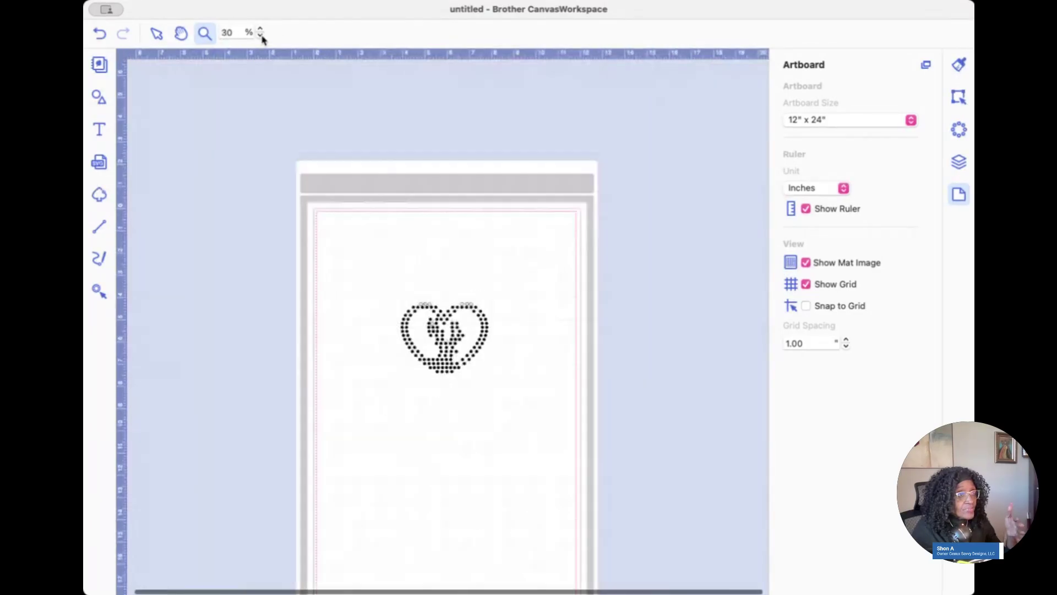
{"action": "left_click", "coordinate": [102, 133]}
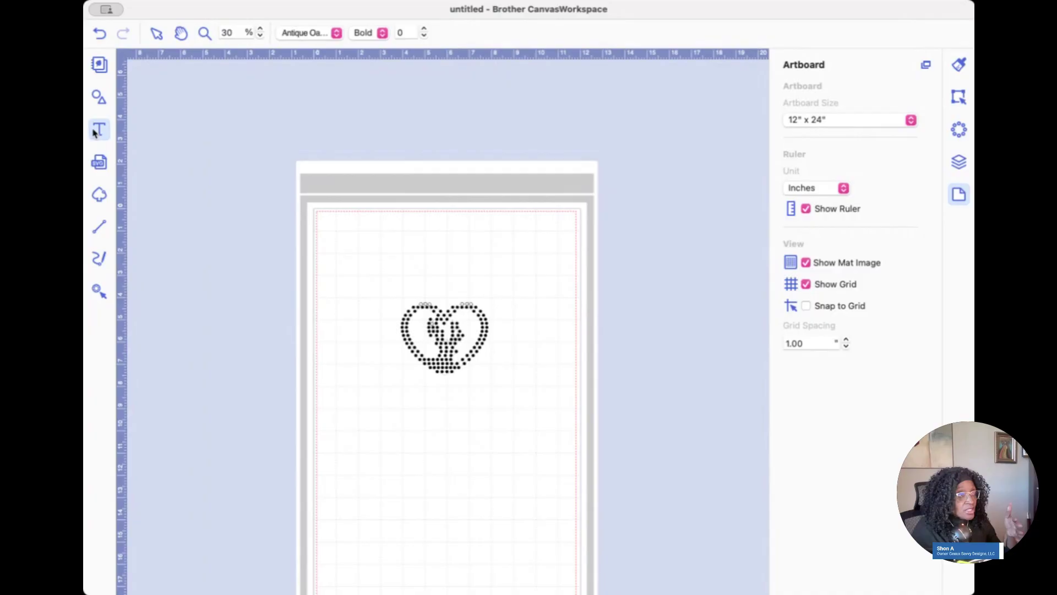
{"action": "left_click", "coordinate": [364, 250]}
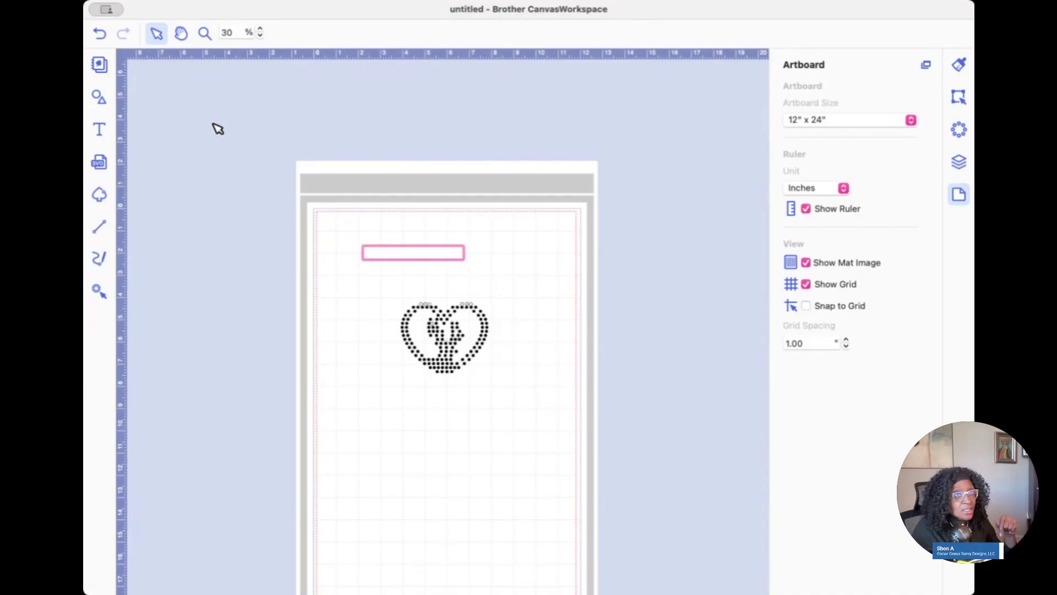
{"action": "left_click_drag", "start_coordinate": [84, 106], "coordinate": [29, 103]}
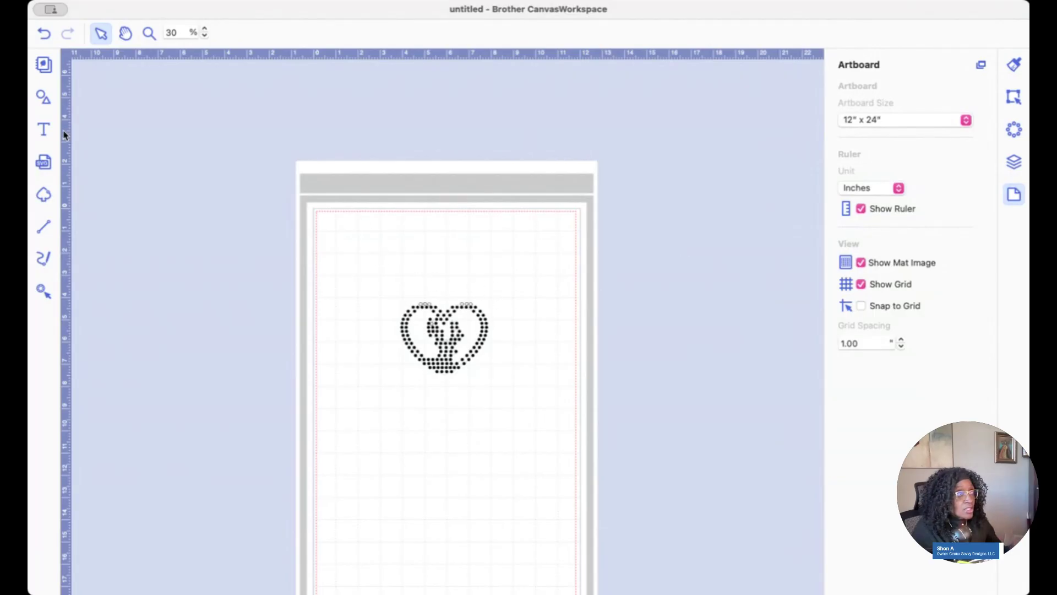
{"action": "left_click", "coordinate": [44, 129]}
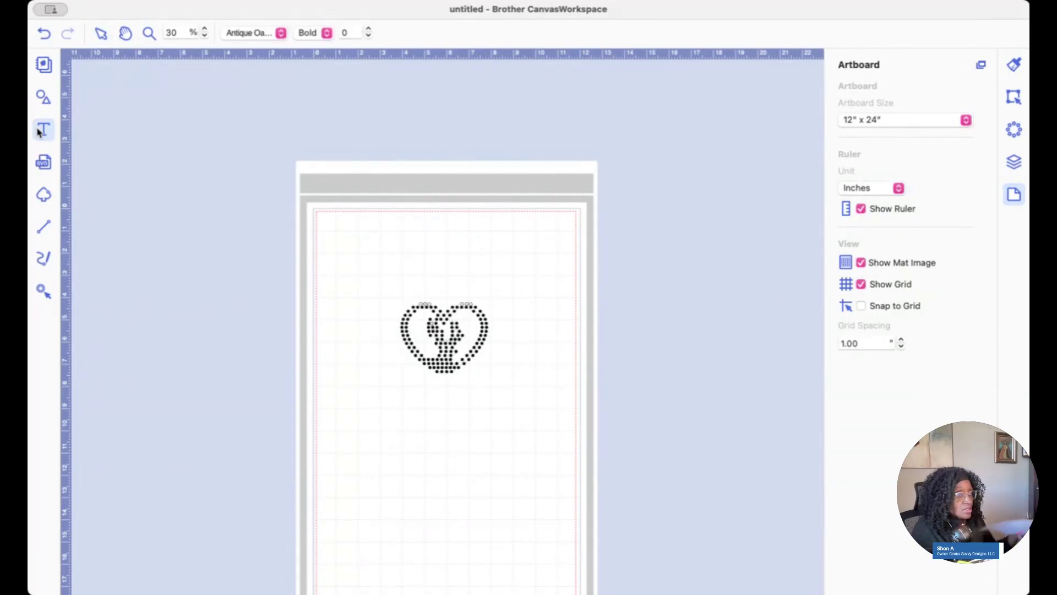
{"action": "left_click", "coordinate": [392, 263]}
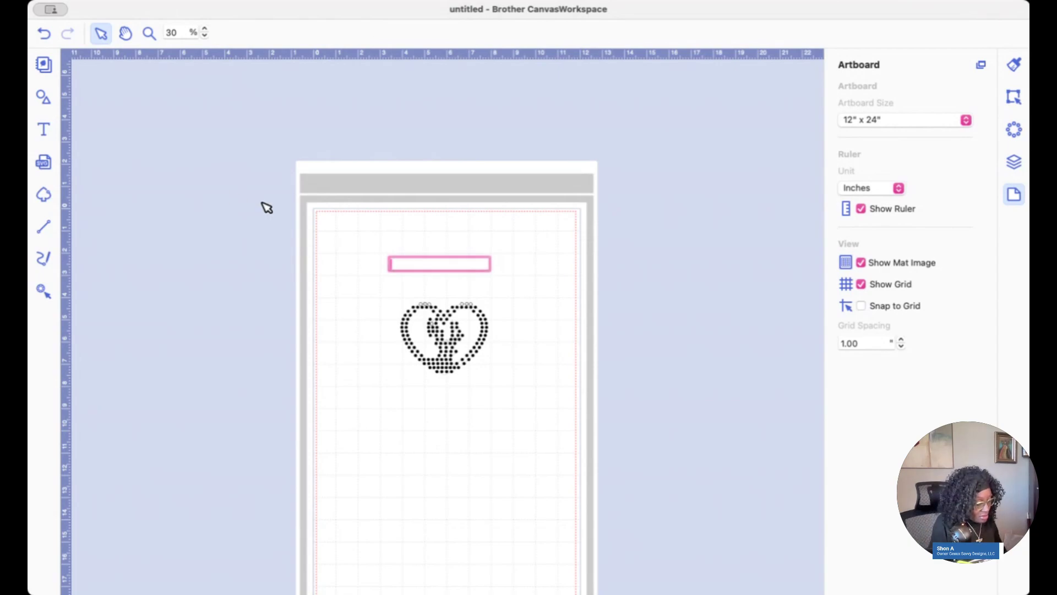
{"action": "type", "text": "SHON"}
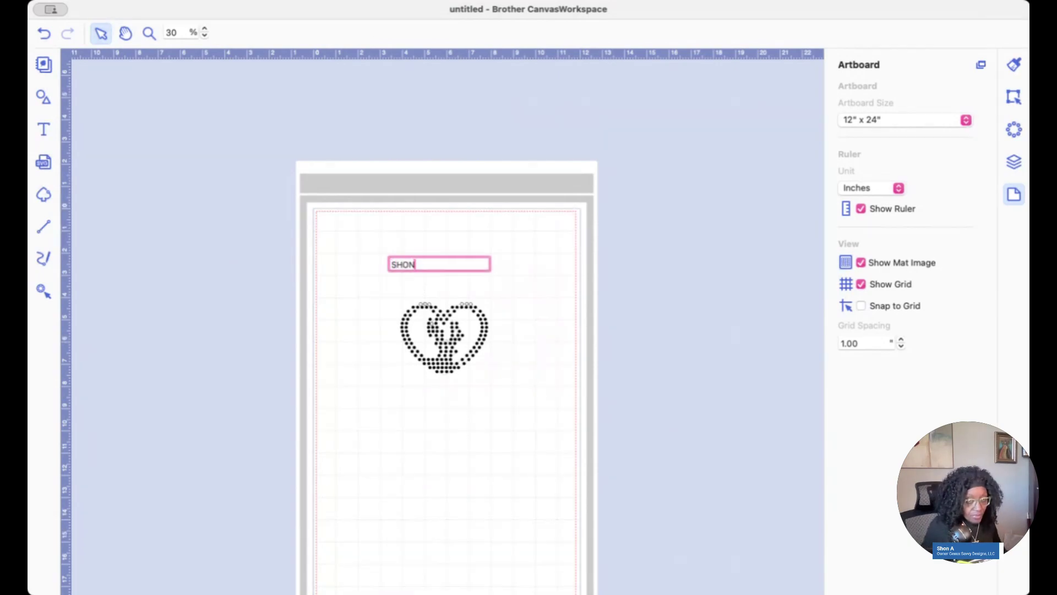
{"action": "key", "text": "Return"}
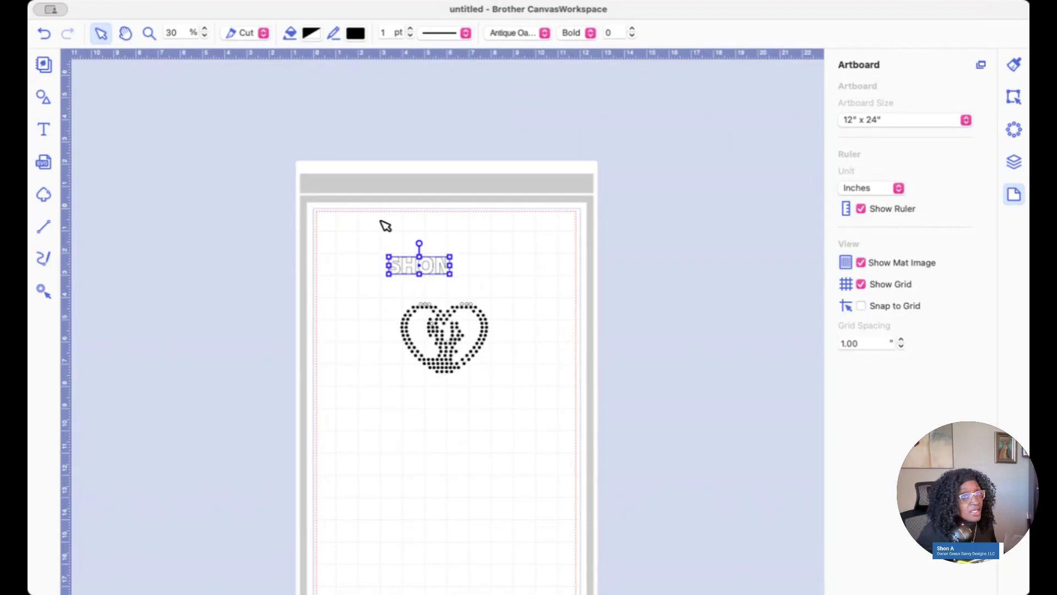
- Set the name text's font to Better Caramel Sans Hollow and stretch the text horizontally to about 5.6 inches wide
{"action": "left_click", "coordinate": [1013, 65]}
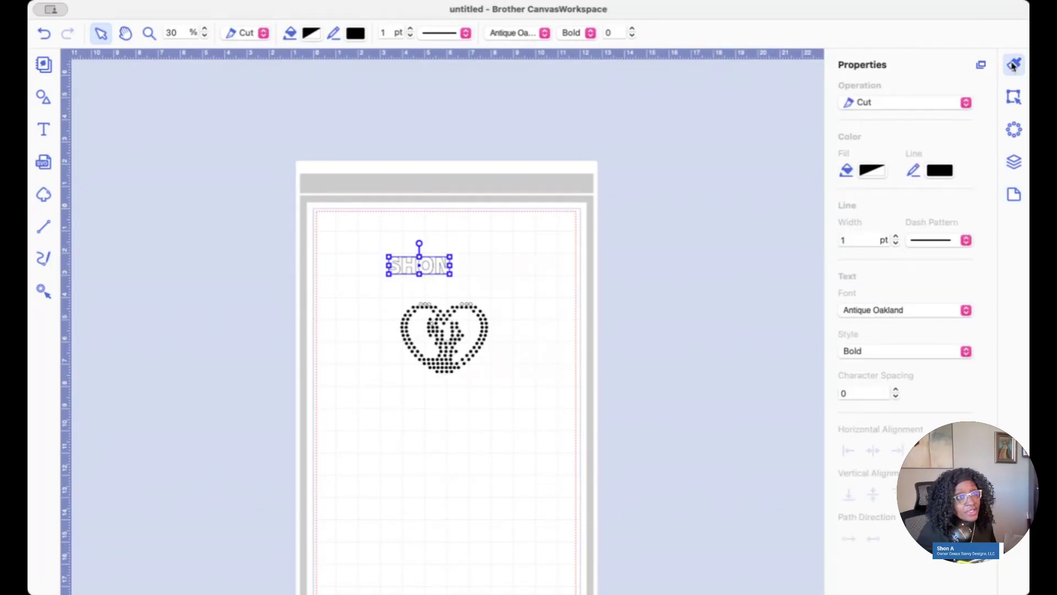
{"action": "left_click", "coordinate": [966, 311]}
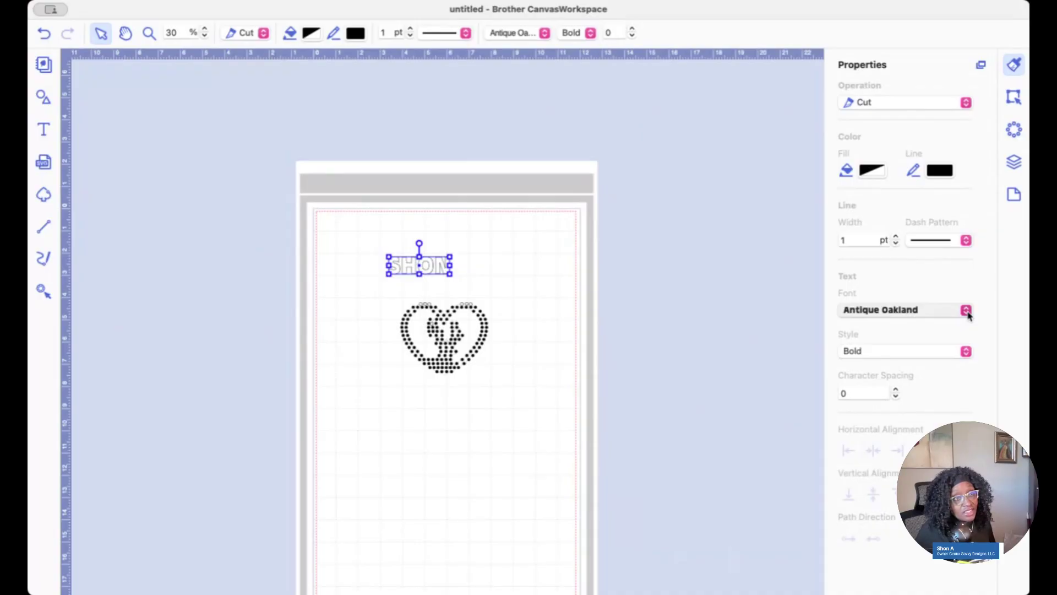
{"action": "scroll", "coordinate": [968, 315], "scroll_direction": "down", "scroll_amount": 1}
{"action": "left_click", "coordinate": [968, 314]}
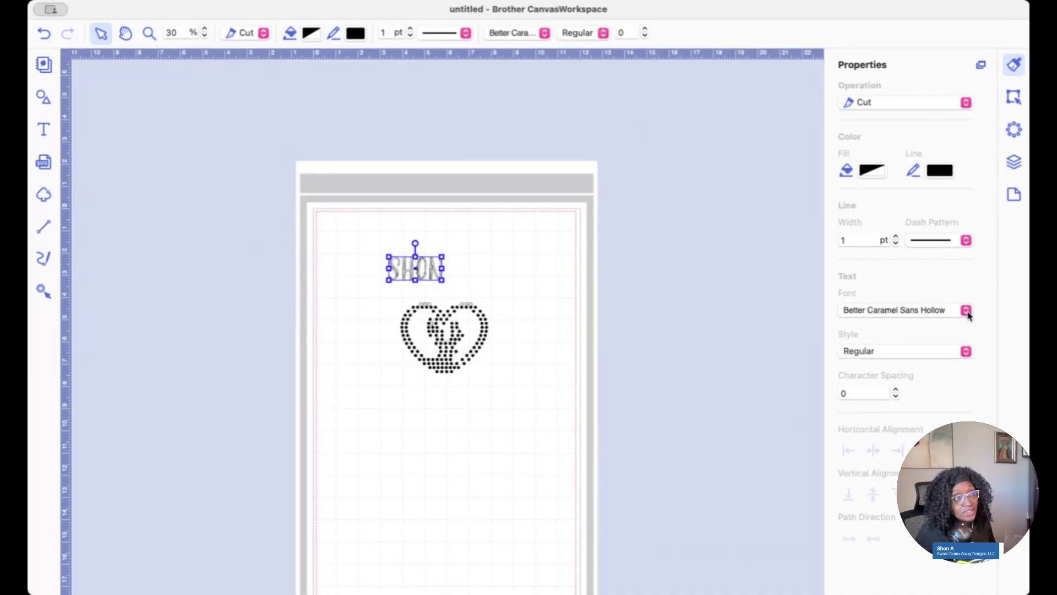
{"action": "left_click_drag", "start_coordinate": [441, 268], "coordinate": [513, 268]}
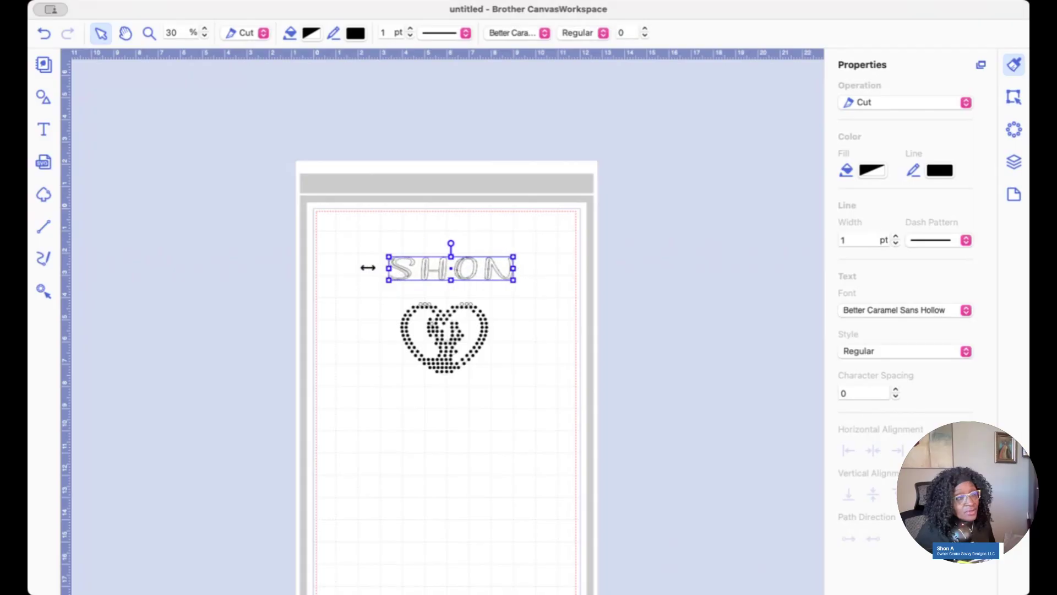
- Enlarge the name text above the heart to about 9 inches wide and 3.4 inches tall
{"action": "left_click_drag", "start_coordinate": [368, 267], "coordinate": [328, 268]}
{"action": "left_click_drag", "start_coordinate": [421, 256], "coordinate": [434, 211]}
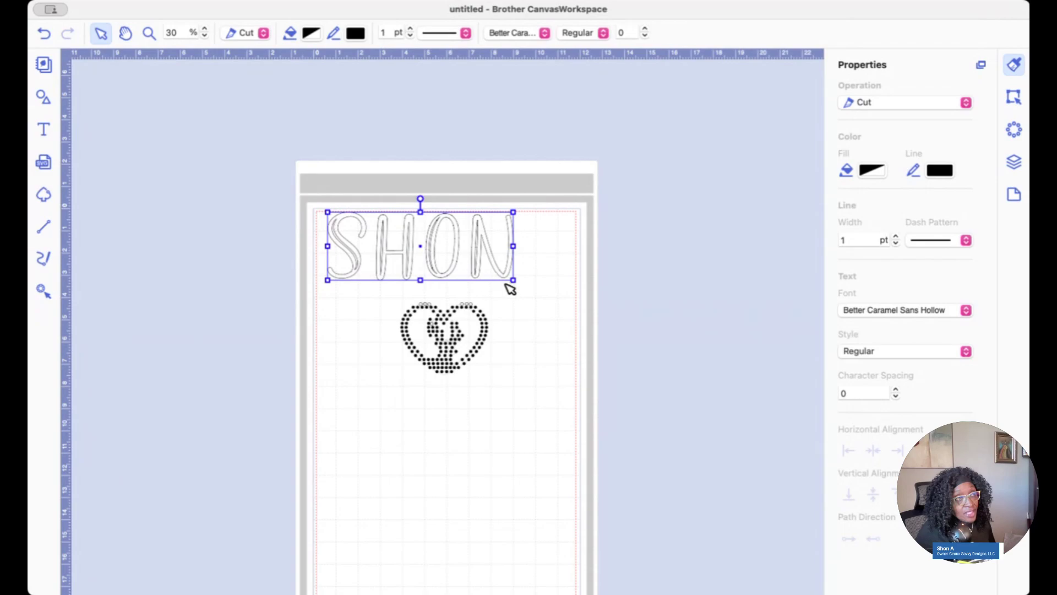
{"action": "left_click_drag", "start_coordinate": [512, 281], "coordinate": [530, 287]}
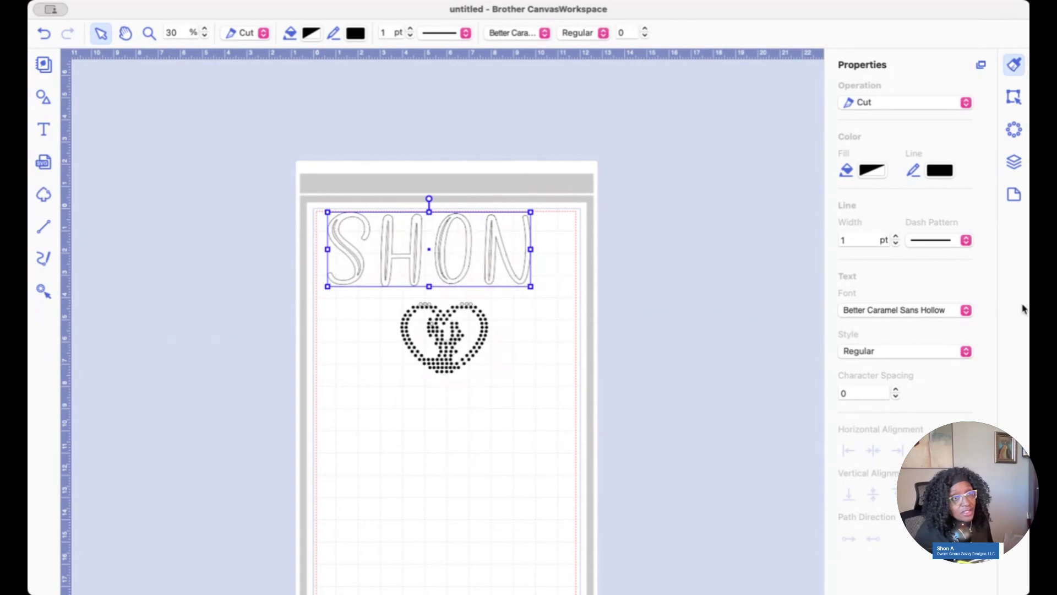
- Try the Black Sample and Amber Whiskey Aged fonts on the name text, enlarging the latter to about 10 inches wide
{"action": "left_click", "coordinate": [962, 312]}
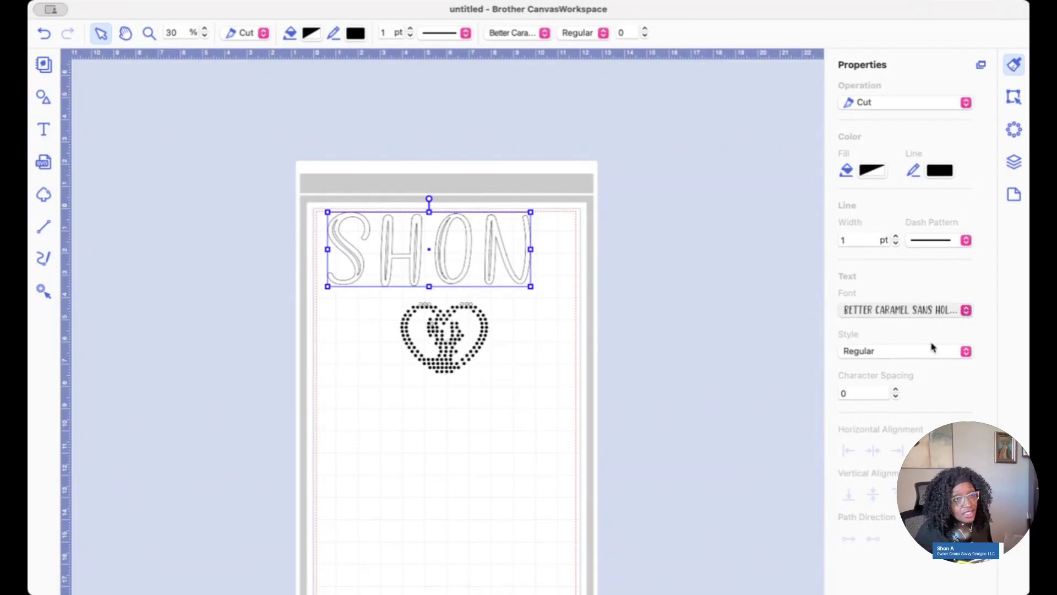
{"action": "left_click", "coordinate": [928, 379]}
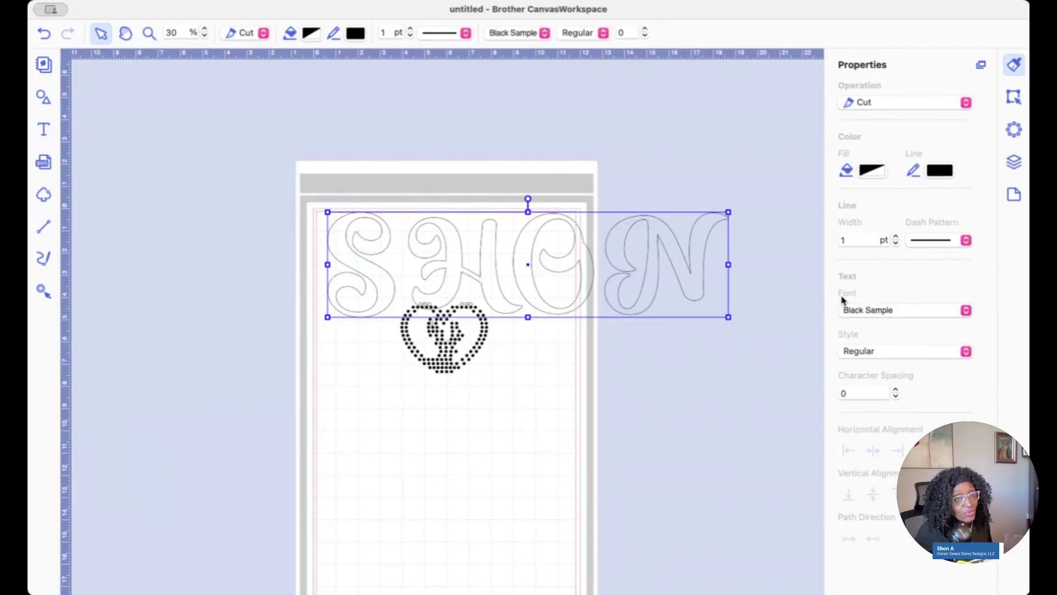
{"action": "left_click", "coordinate": [952, 311]}
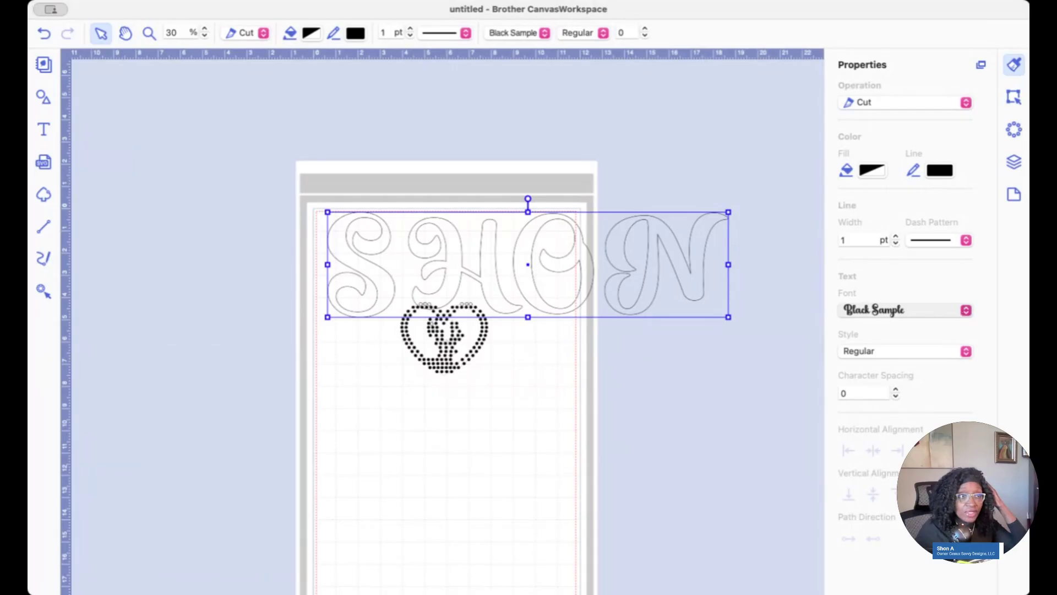
{"action": "left_click", "coordinate": [903, 310]}
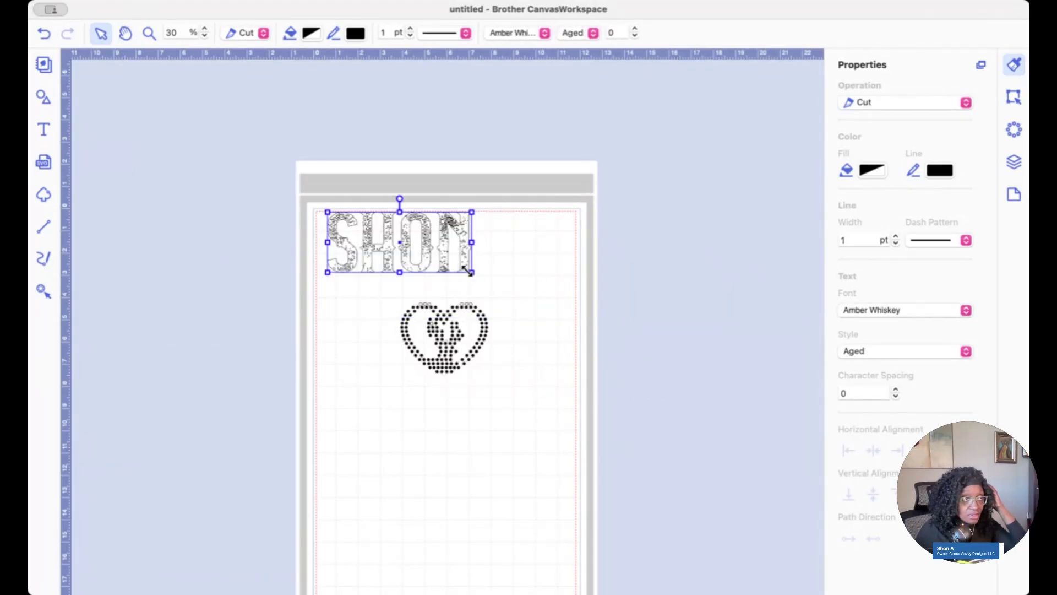
{"action": "left_click_drag", "start_coordinate": [471, 272], "coordinate": [546, 325]}
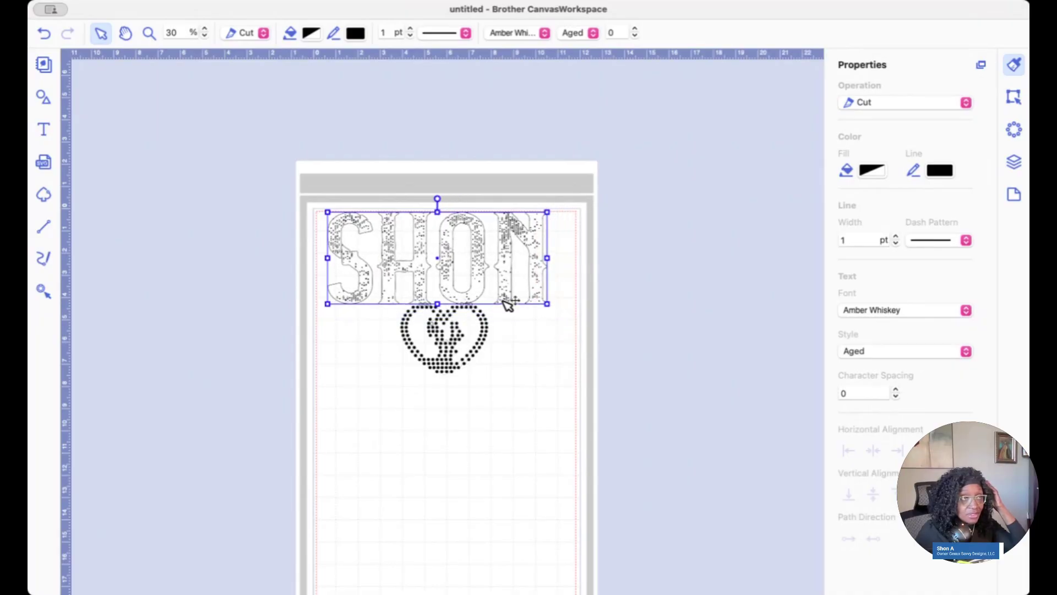
- Delete the rhinestone heart and its leftover loose stones, and reposition the name text in the upper part of the mat
{"action": "left_click", "coordinate": [452, 358]}
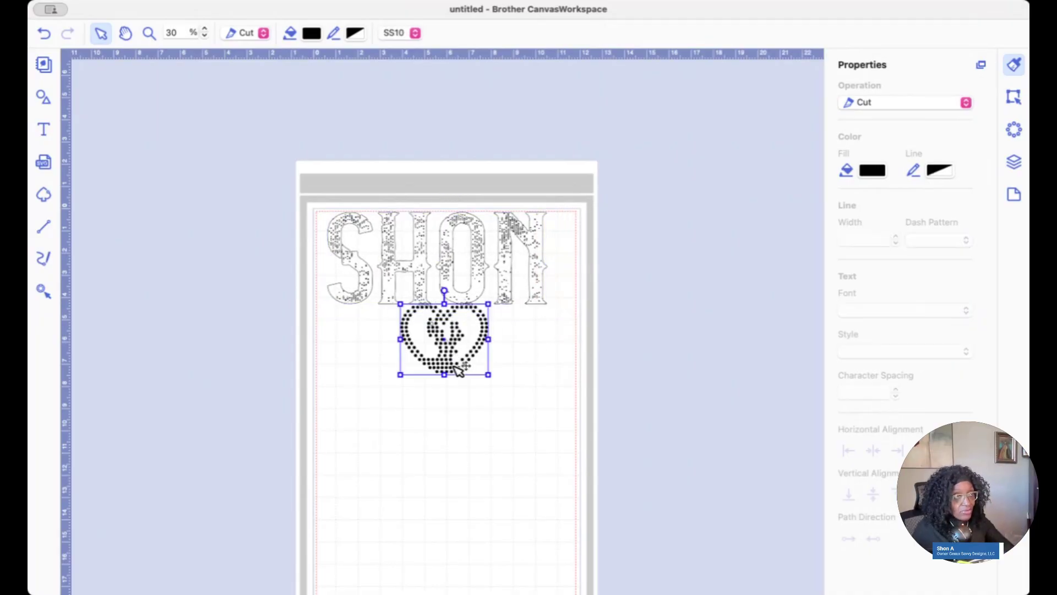
{"action": "key", "text": "Delete"}
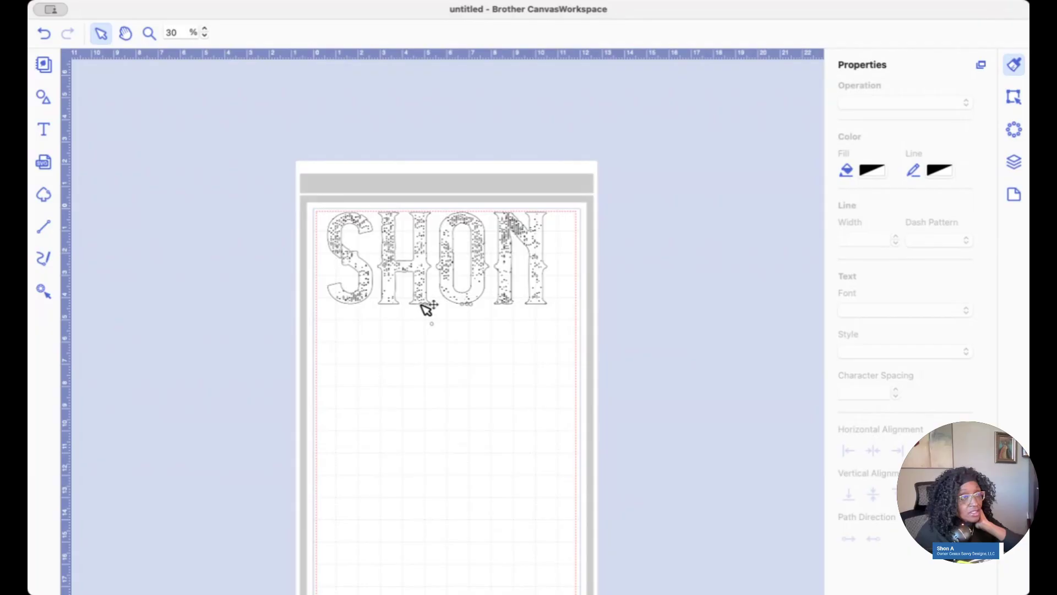
{"action": "left_click_drag", "start_coordinate": [423, 288], "coordinate": [422, 246]}
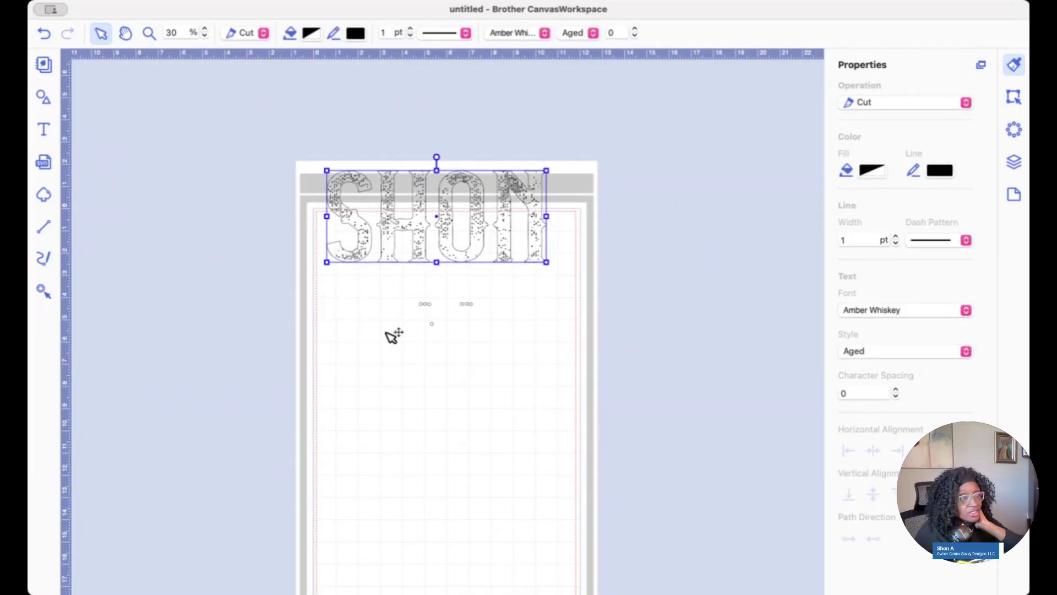
{"action": "left_click_drag", "start_coordinate": [398, 286], "coordinate": [541, 364]}
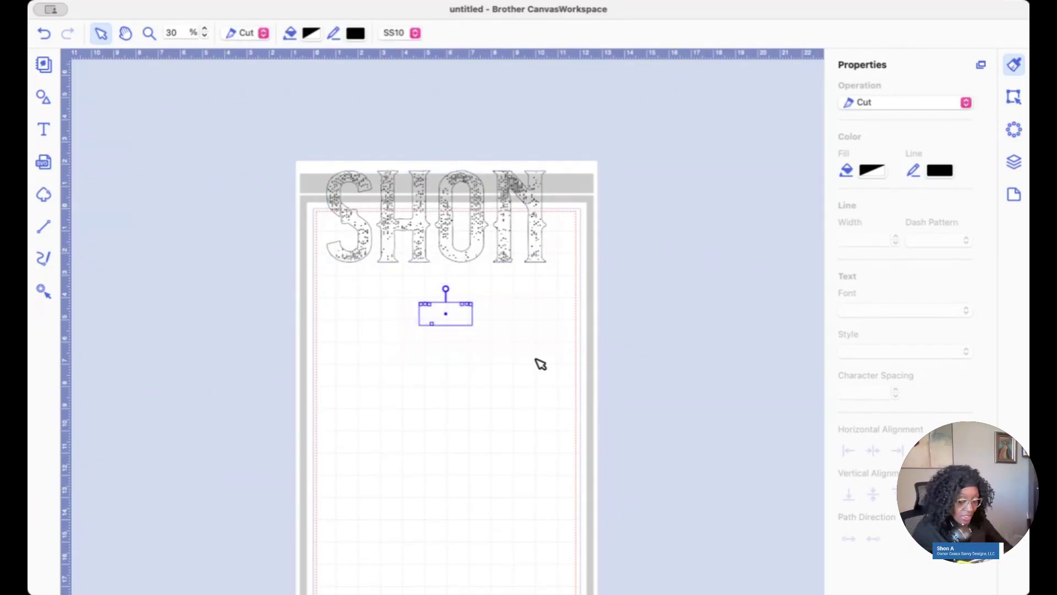
{"action": "key", "text": "Delete"}
{"action": "left_click_drag", "start_coordinate": [430, 264], "coordinate": [438, 336]}
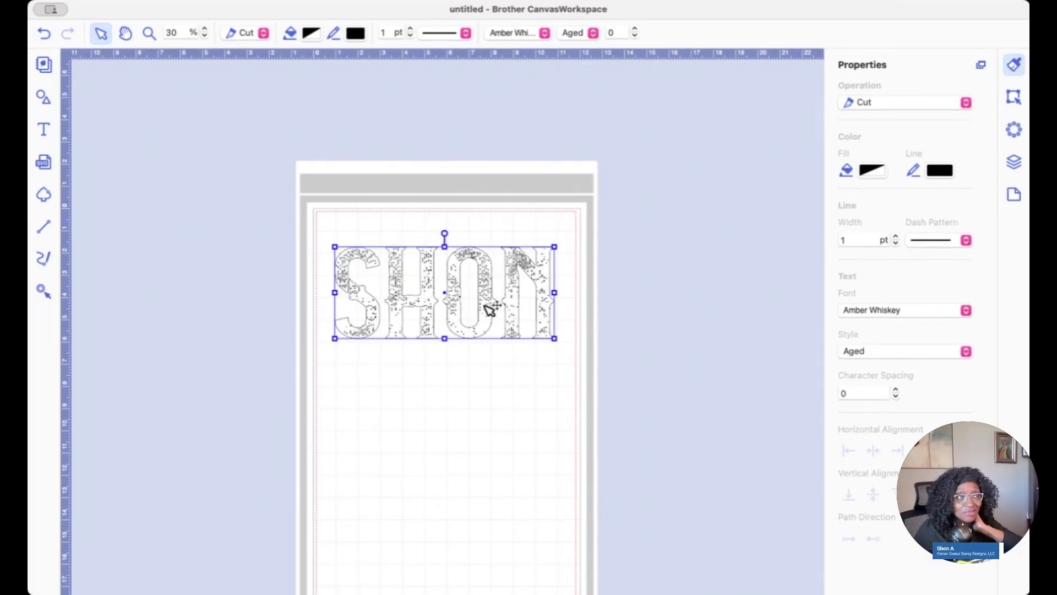
- Set the name text's font to Cheerful Dynamite Personal Use and fit it across the mat at about 10.7 inches wide
{"action": "left_click", "coordinate": [969, 312]}
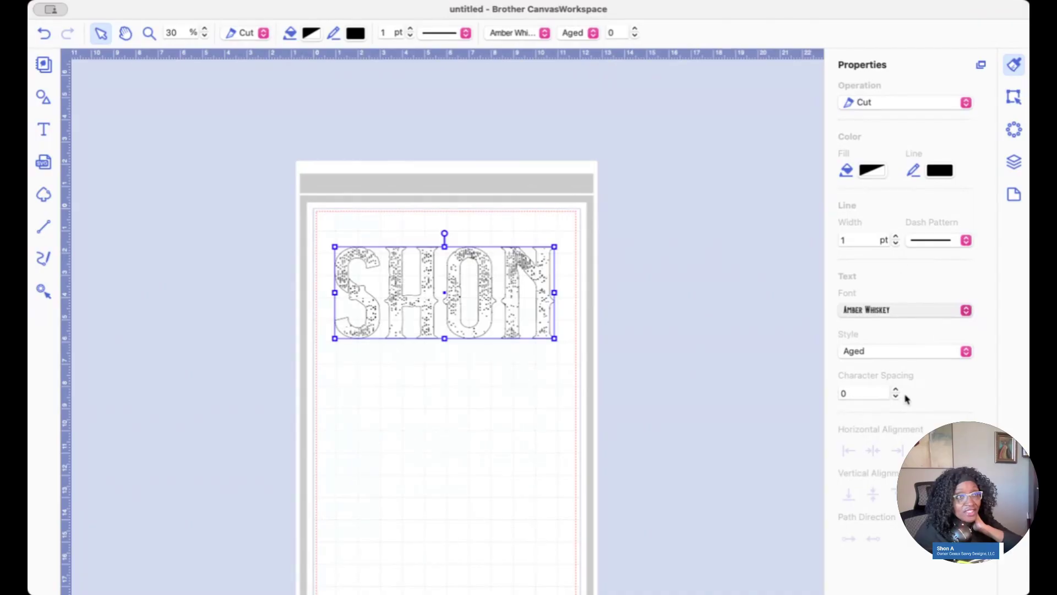
{"action": "left_click", "coordinate": [898, 218]}
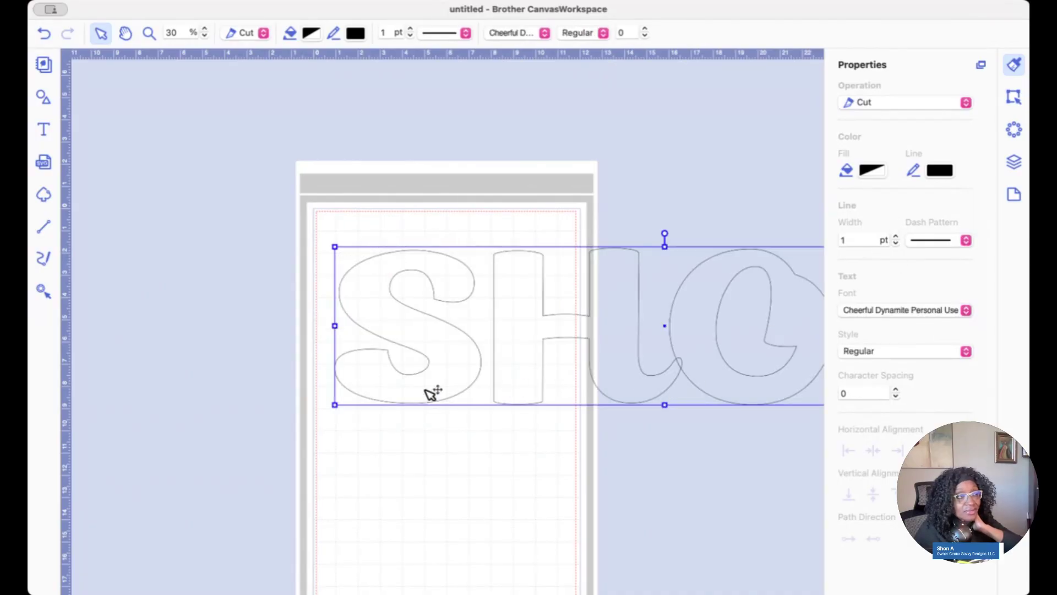
{"action": "left_click_drag", "start_coordinate": [330, 406], "coordinate": [757, 389]}
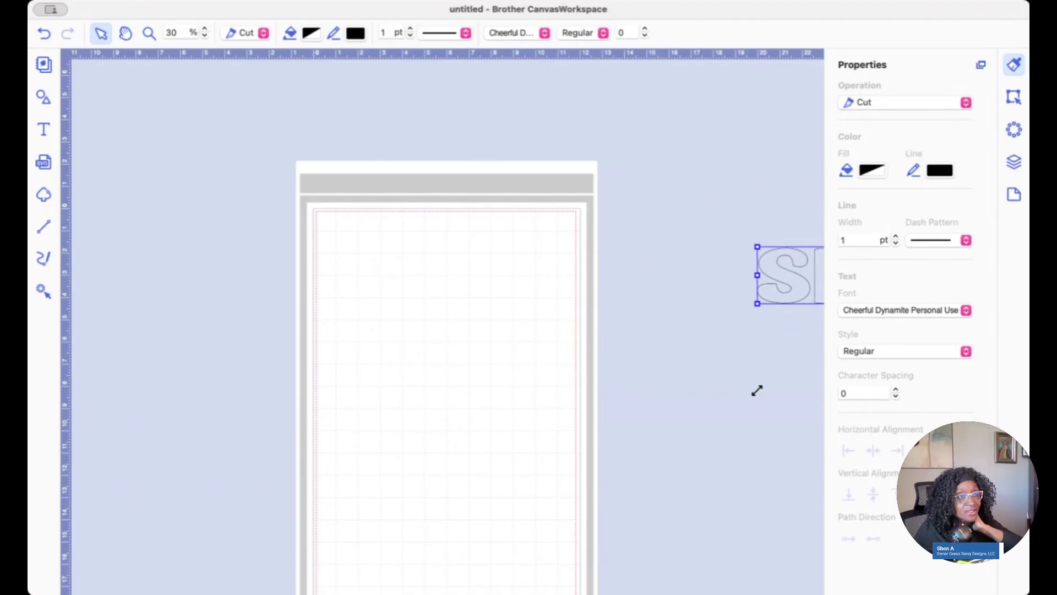
{"action": "left_click_drag", "start_coordinate": [801, 288], "coordinate": [365, 299]}
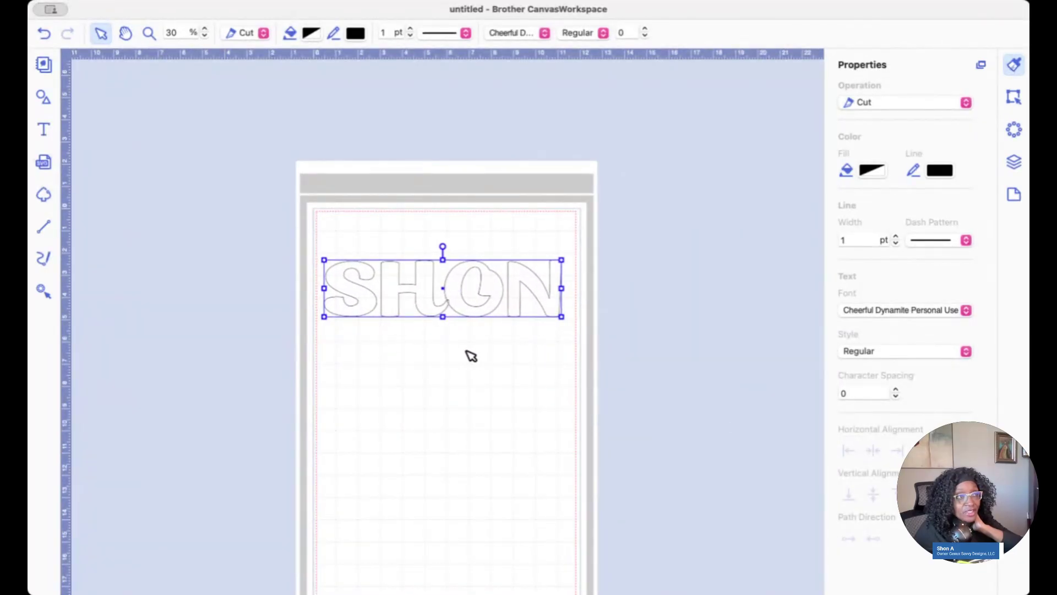
- Add the six-pointed star with curved sides from the basic shapes and place it below the name text
{"action": "scroll", "coordinate": [432, 302], "scroll_direction": "right", "scroll_amount": 1}
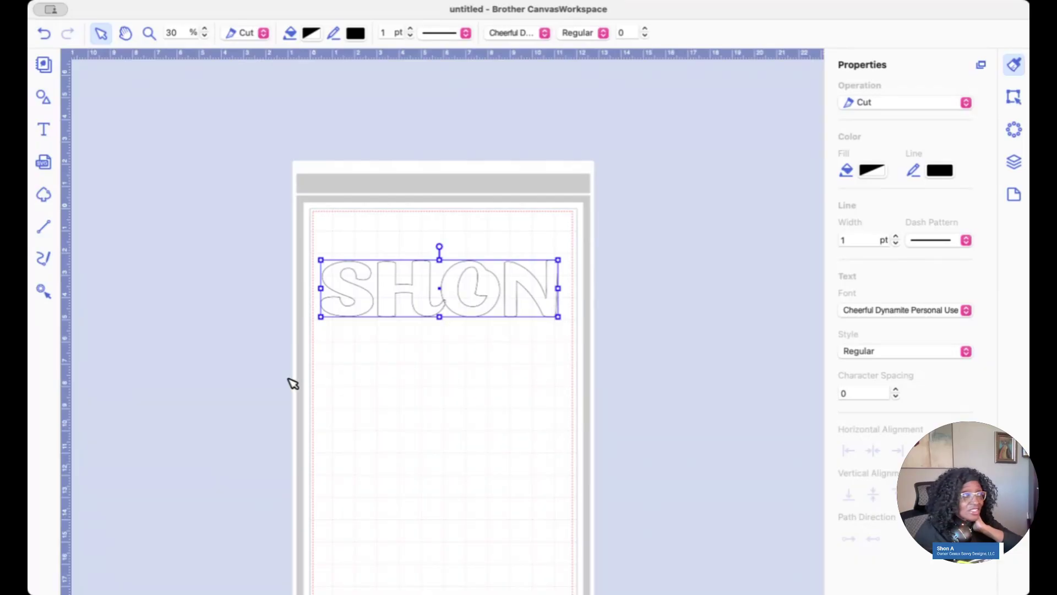
{"action": "left_click", "coordinate": [43, 98]}
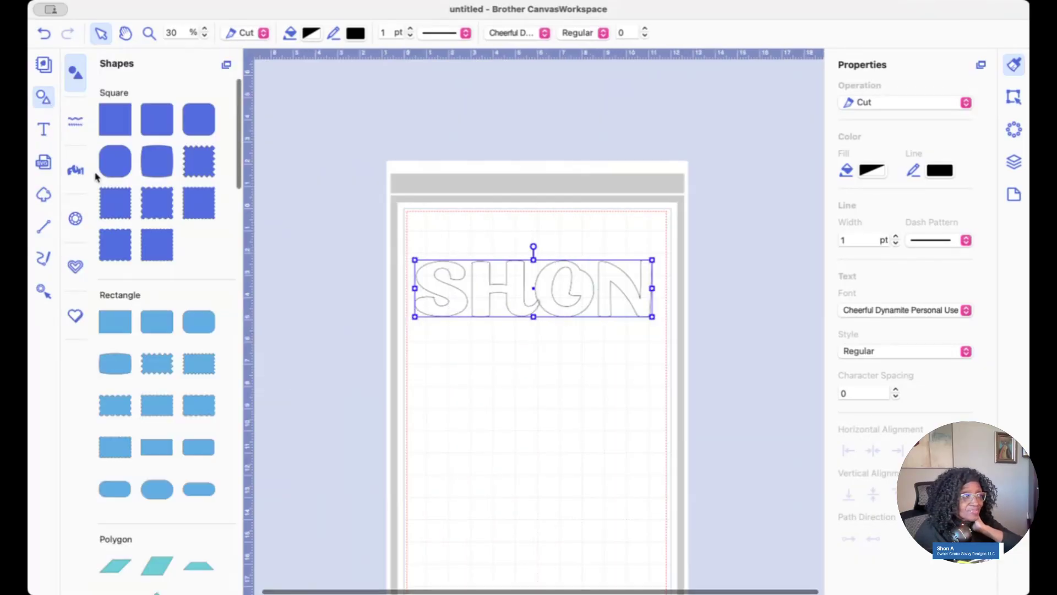
{"action": "scroll", "coordinate": [132, 268], "scroll_direction": "down", "scroll_amount": 10}
{"action": "scroll", "coordinate": [133, 269], "scroll_direction": "down", "scroll_amount": 15}
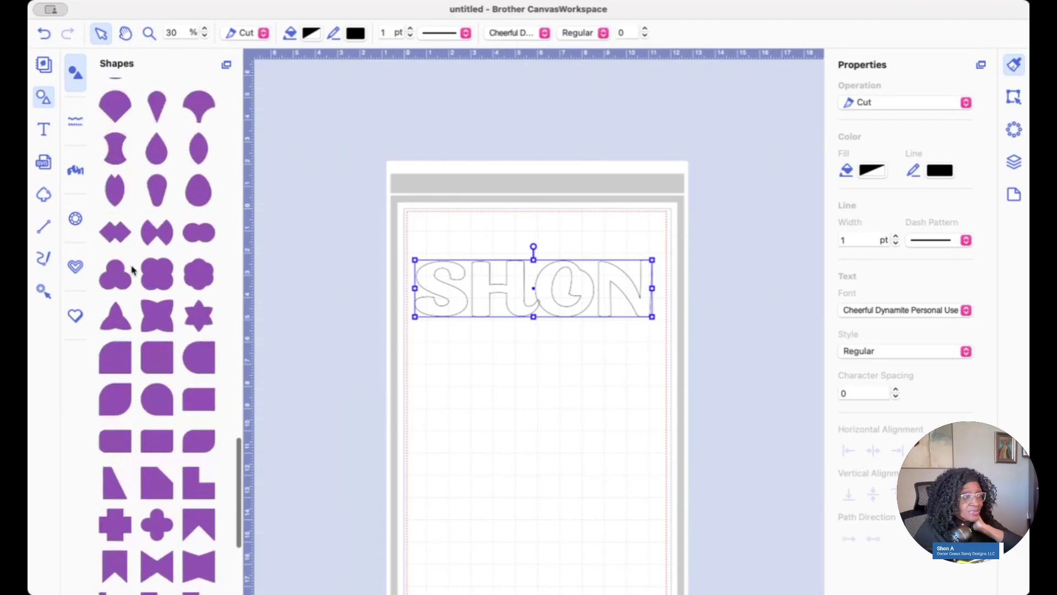
{"action": "scroll", "coordinate": [132, 269], "scroll_direction": "up", "scroll_amount": 3}
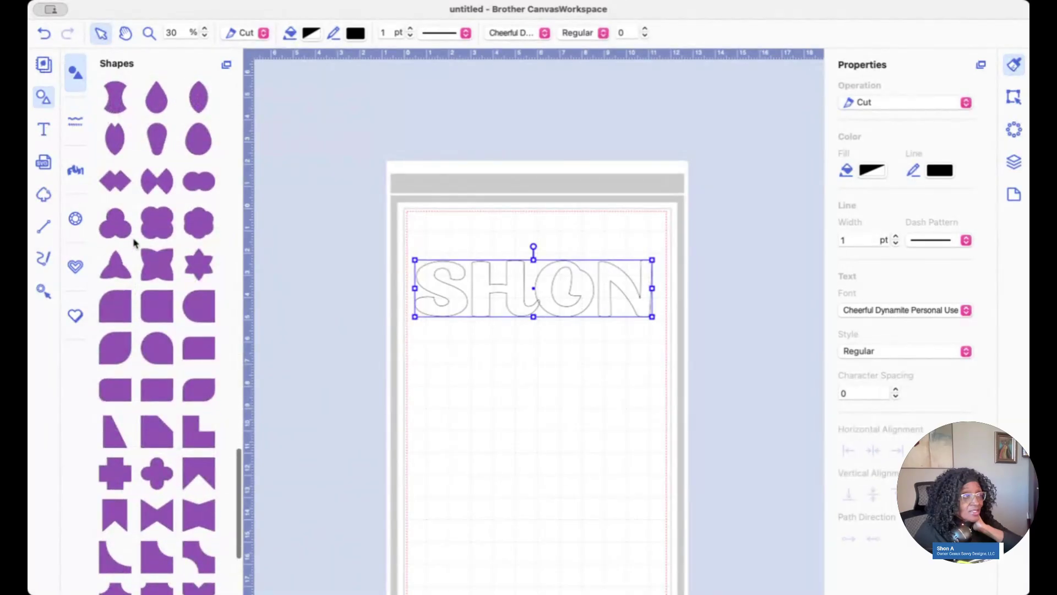
{"action": "left_click", "coordinate": [198, 263]}
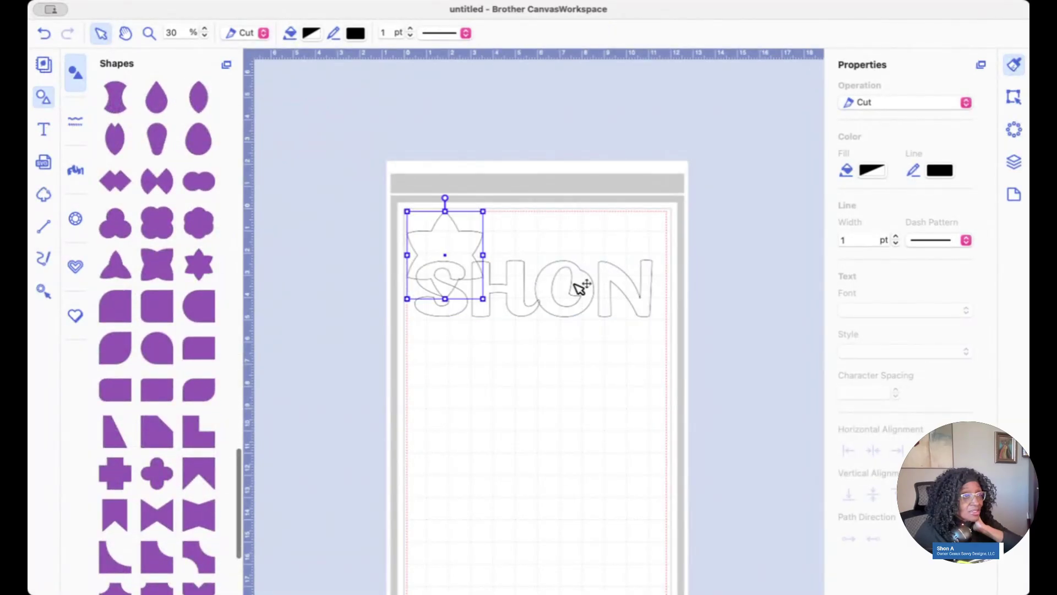
{"action": "left_click_drag", "start_coordinate": [454, 254], "coordinate": [535, 423]}
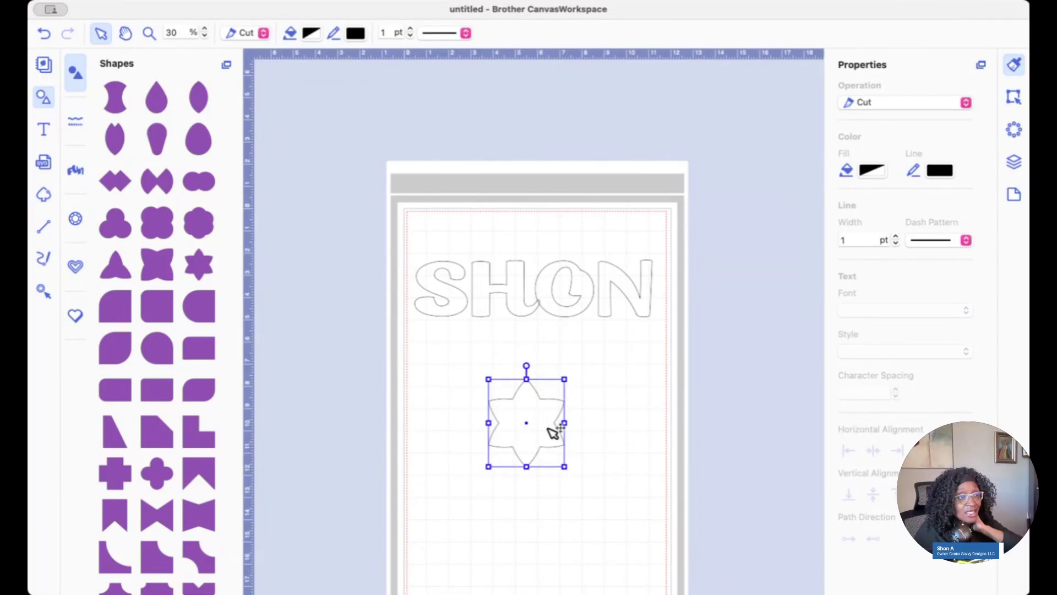
- Shrink the name text to about 2.5 inches wide, place it inside the star, and stretch it to about 2 inches tall
{"action": "left_click", "coordinate": [480, 295]}
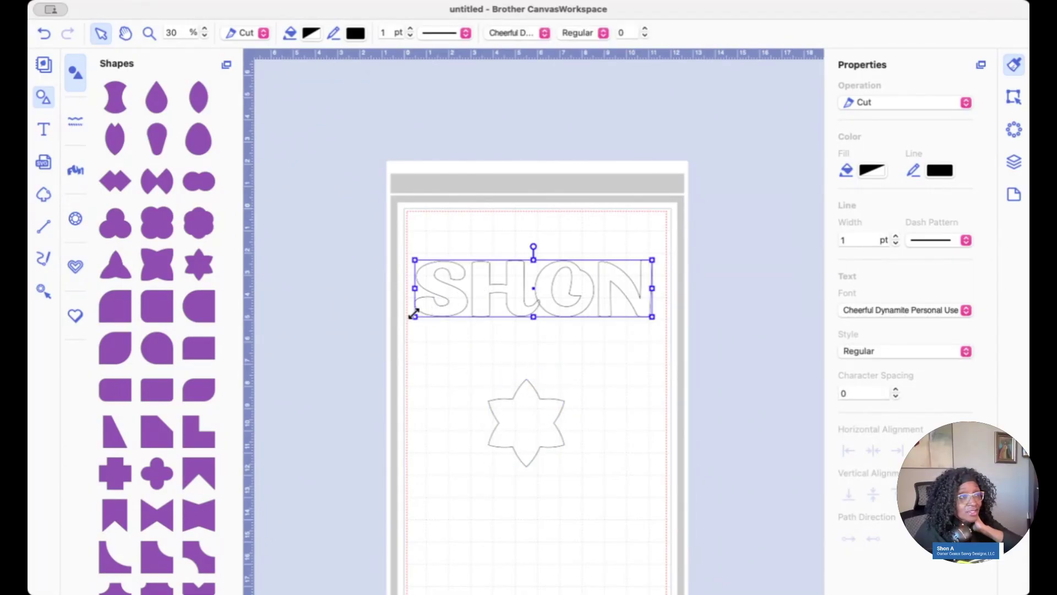
{"action": "left_click_drag", "start_coordinate": [415, 316], "coordinate": [545, 305]}
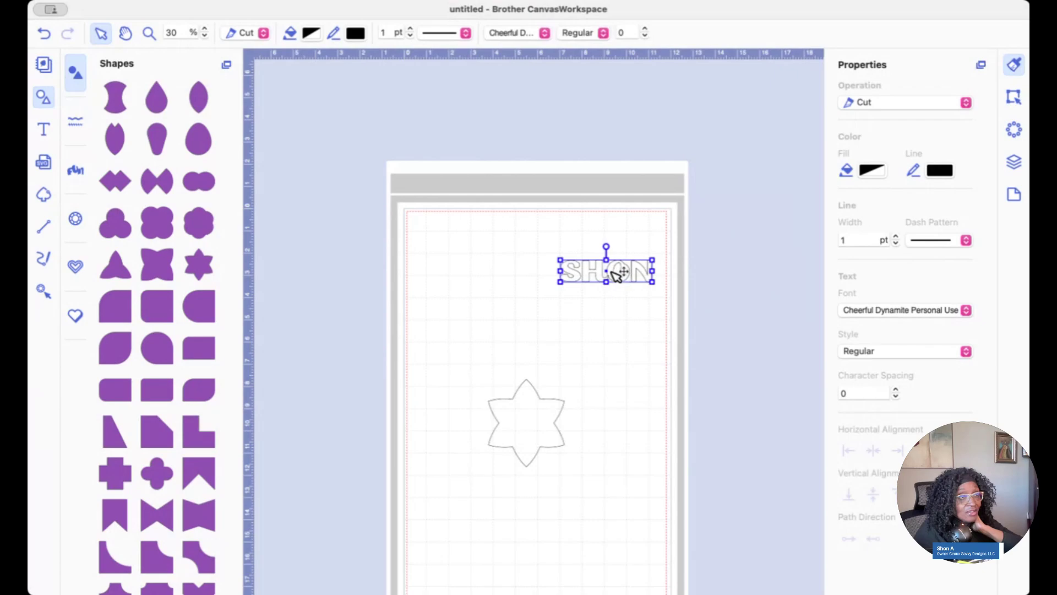
{"action": "left_click_drag", "start_coordinate": [609, 275], "coordinate": [553, 431]}
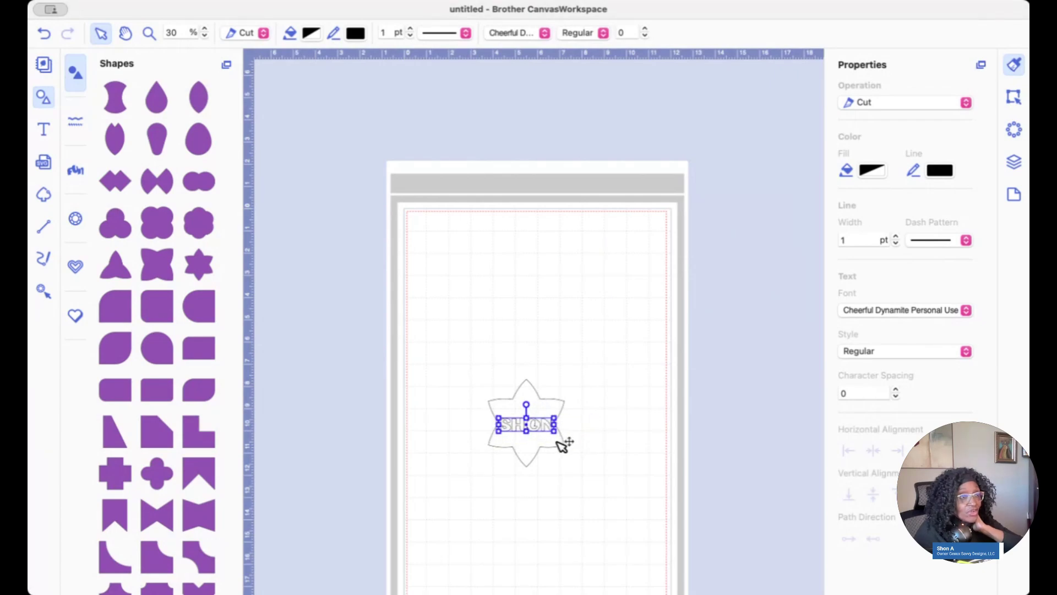
{"action": "left_click_drag", "start_coordinate": [526, 417], "coordinate": [526, 399]}
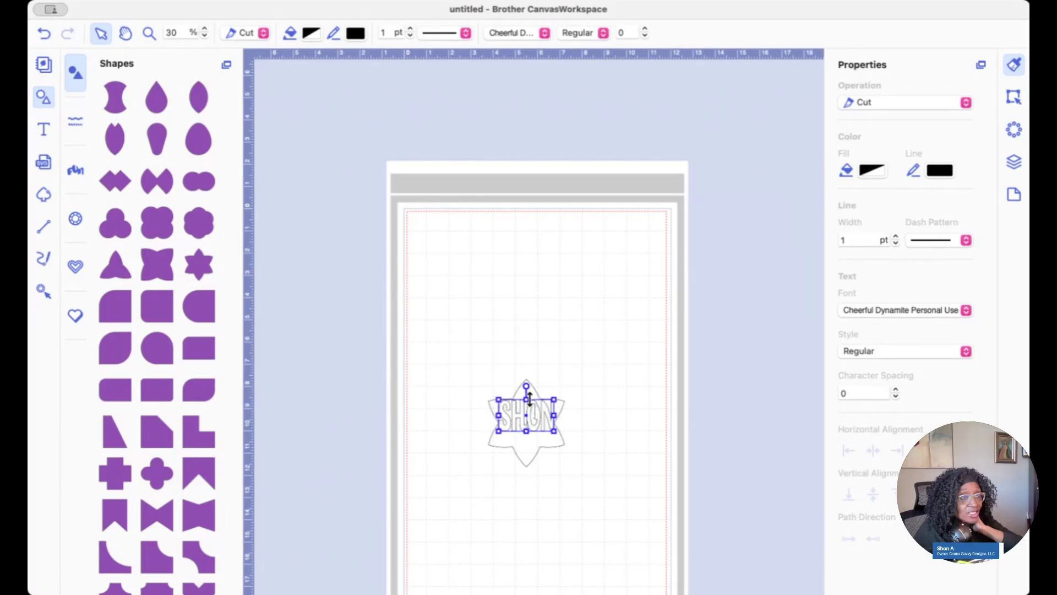
{"action": "mouse_move", "coordinate": [524, 435]}
{"action": "left_mouse_down"}
{"action": "mouse_move", "coordinate": [525, 454]}
{"action": "mouse_move", "coordinate": [524, 443]}
{"action": "left_mouse_up"}
{"action": "left_click", "coordinate": [597, 413]}
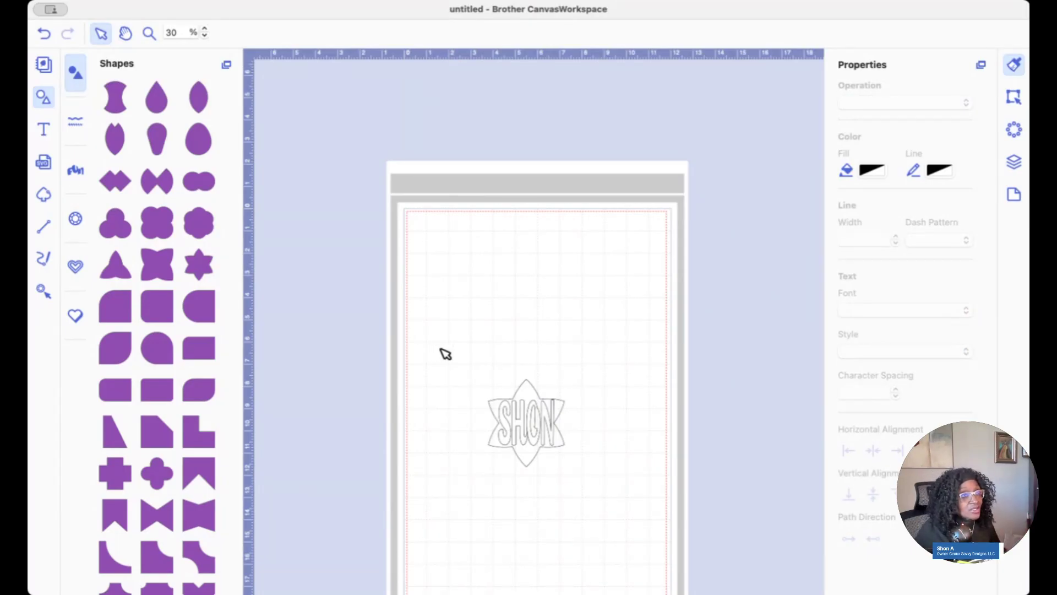
- Try attaching the name text to the star's outline as path text, and undo it
{"action": "left_click_drag", "start_coordinate": [441, 350], "coordinate": [667, 517]}
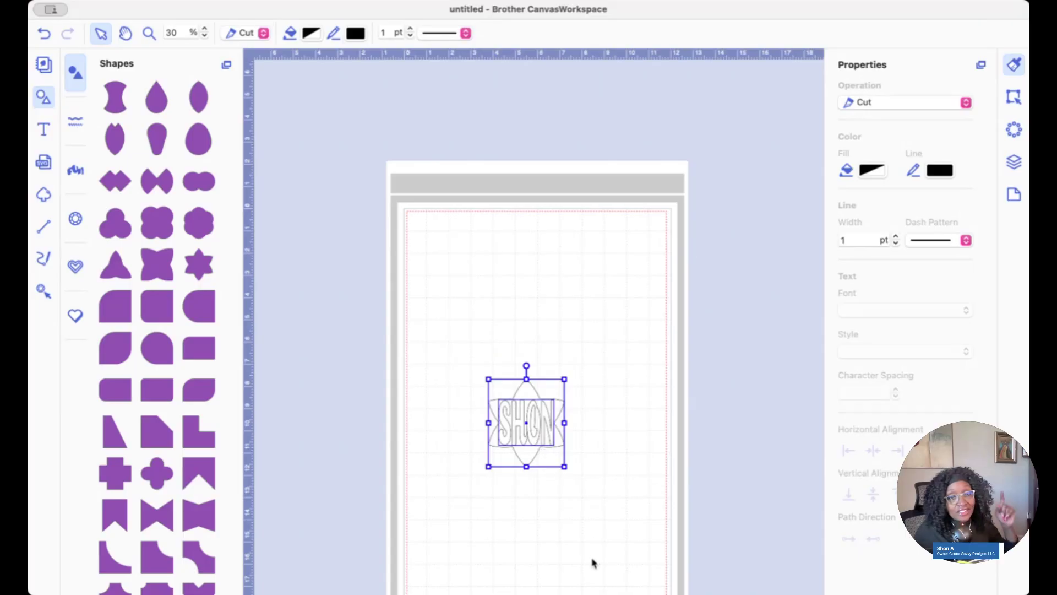
{"action": "left_click", "coordinate": [585, 589]}
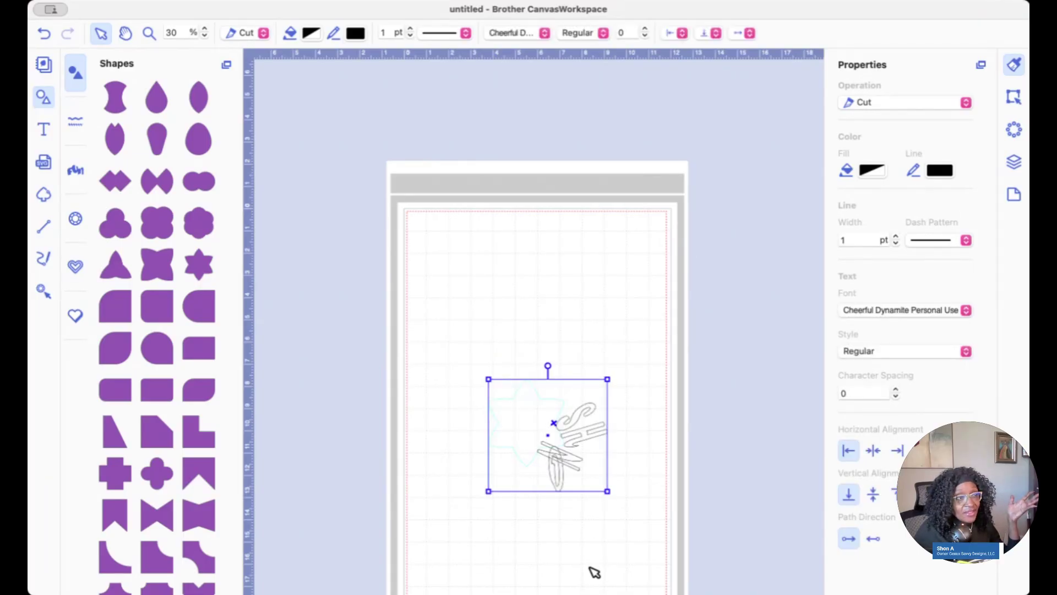
{"action": "left_click", "coordinate": [541, 463]}
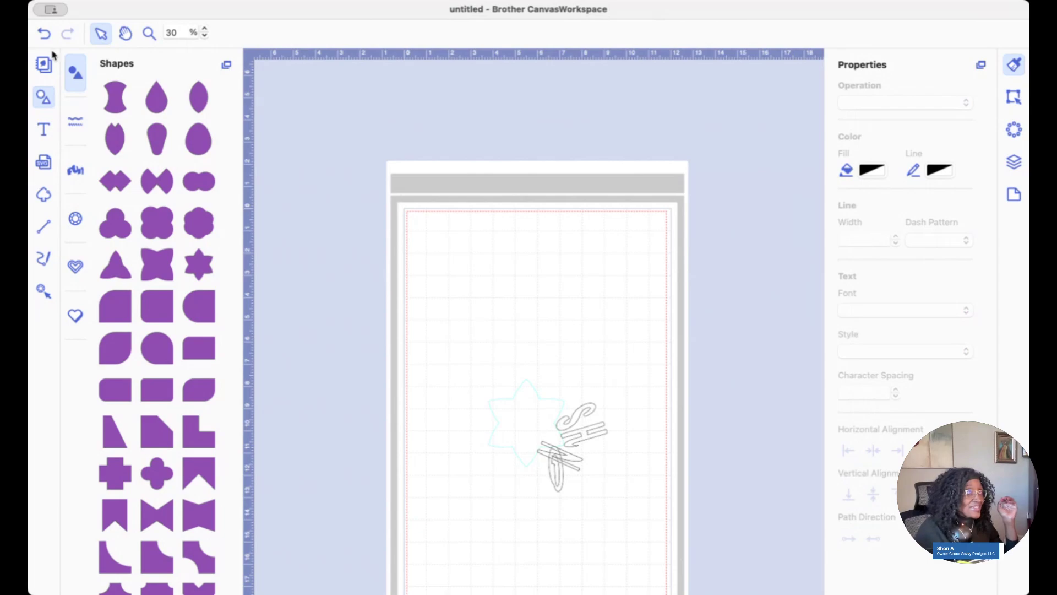
{"action": "left_click", "coordinate": [44, 35]}
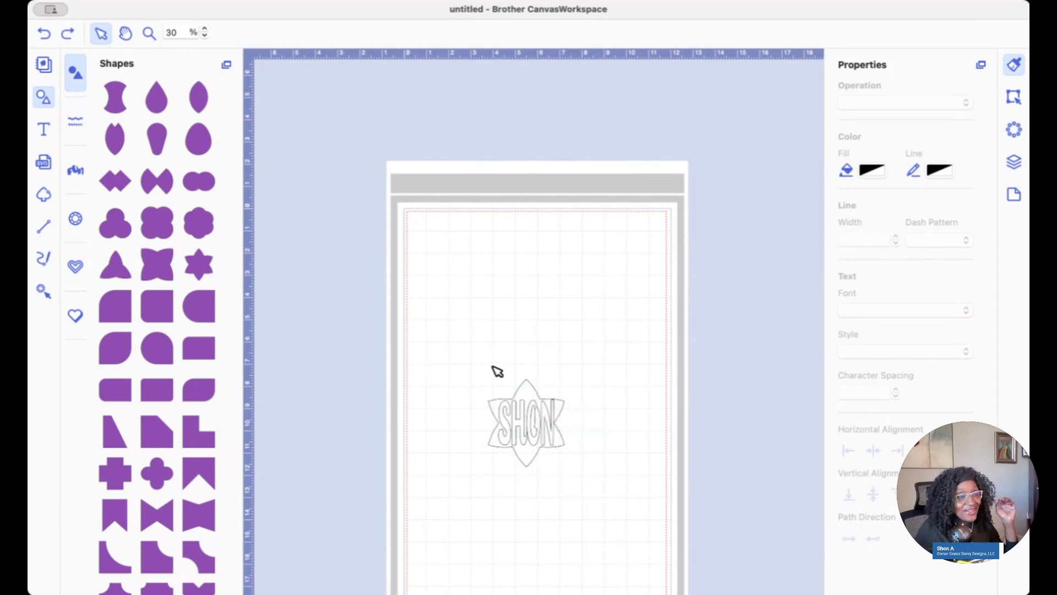
- Try to combine the star and the name text into one object, and undo it
{"action": "left_click", "coordinate": [527, 439]}
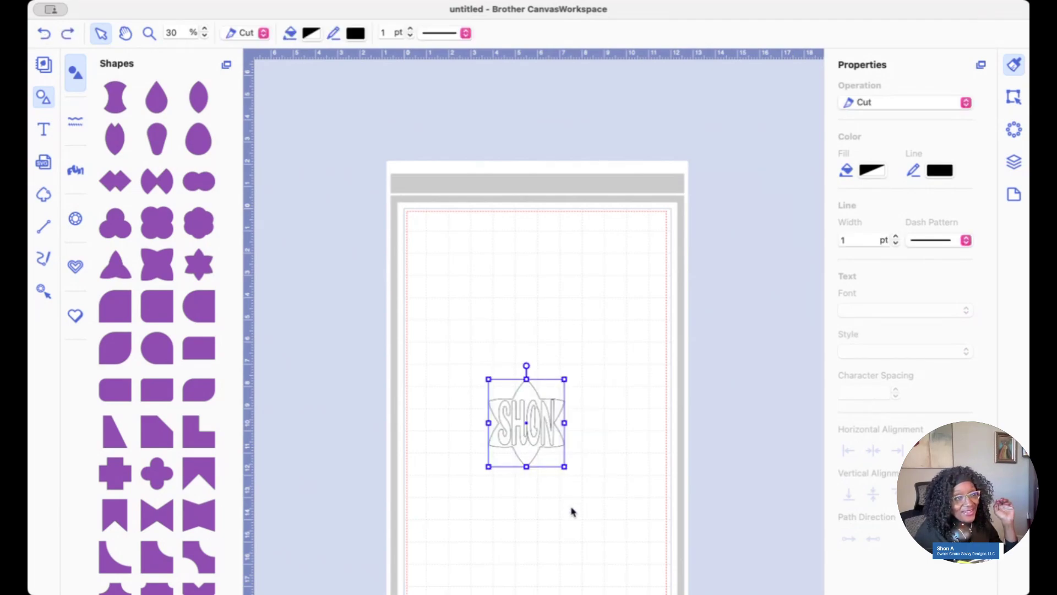
{"action": "left_click_drag", "start_coordinate": [456, 342], "coordinate": [627, 502]}
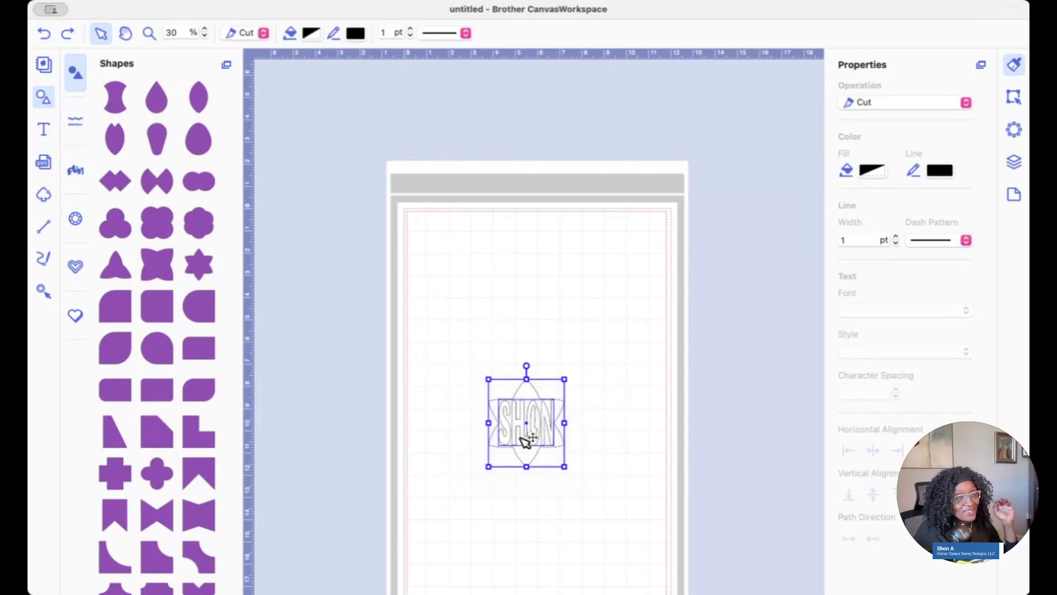
{"action": "left_click", "coordinate": [567, 554]}
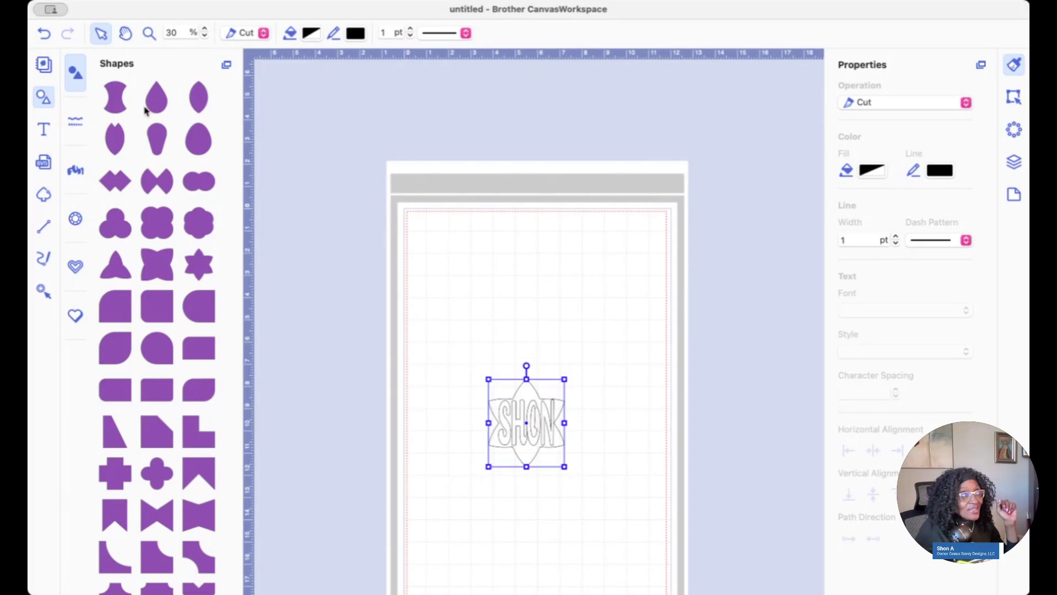
{"action": "left_click", "coordinate": [43, 34]}
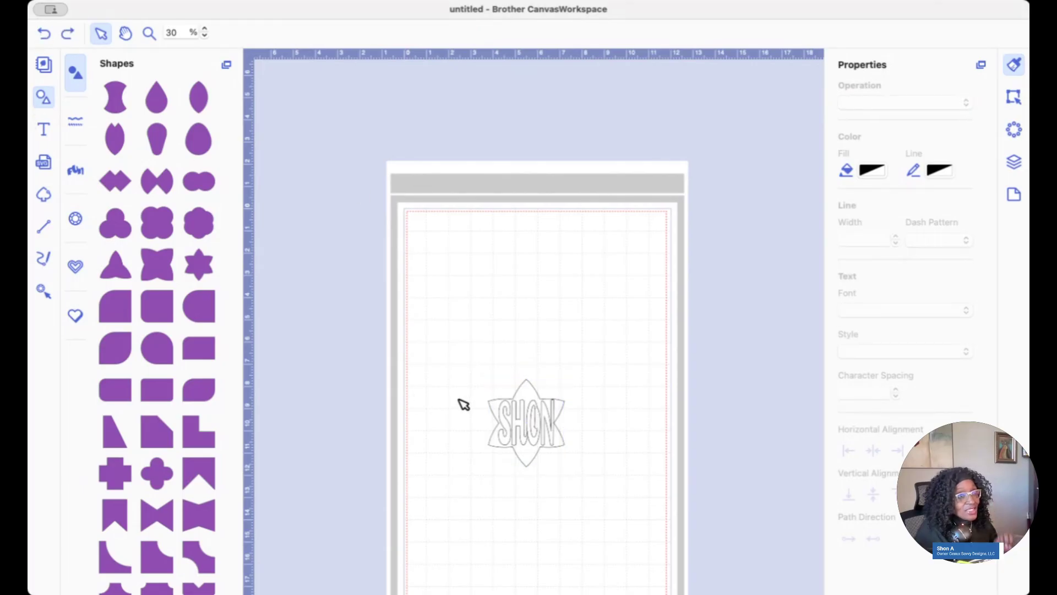
- Delete the star and place a plain circle from the basic shapes around the name text
{"action": "left_click", "coordinate": [519, 392]}
{"action": "key", "text": "Delete"}
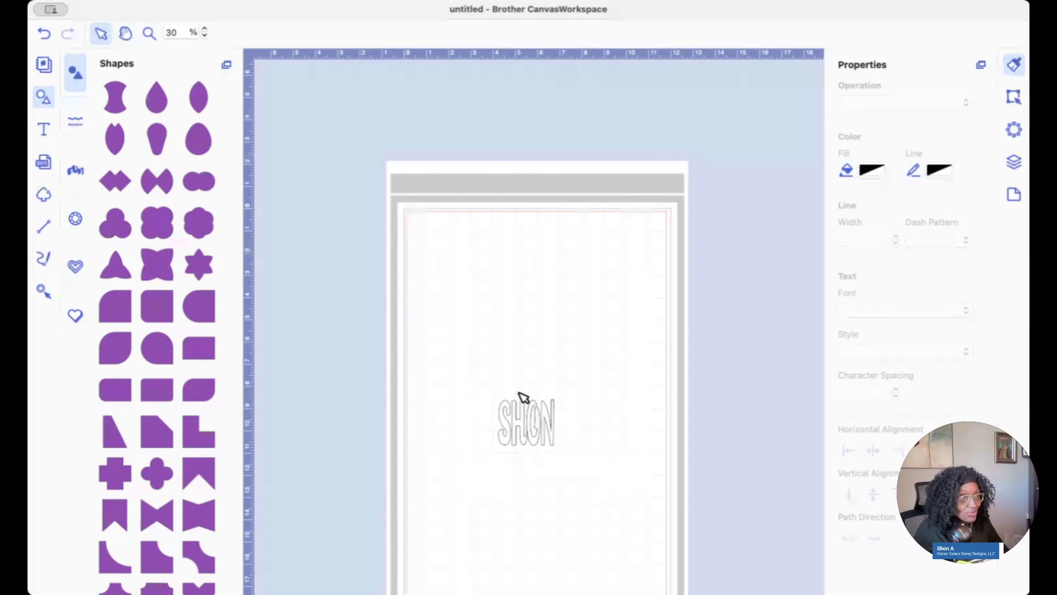
{"action": "scroll", "coordinate": [194, 275], "scroll_direction": "up", "scroll_amount": 10}
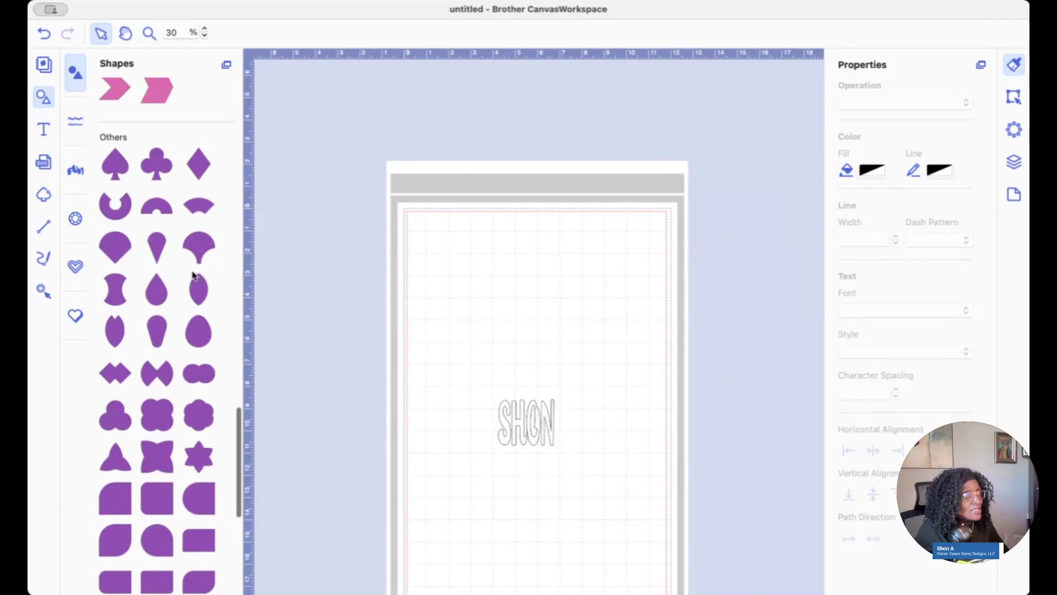
{"action": "scroll", "coordinate": [194, 275], "scroll_direction": "up", "scroll_amount": 10}
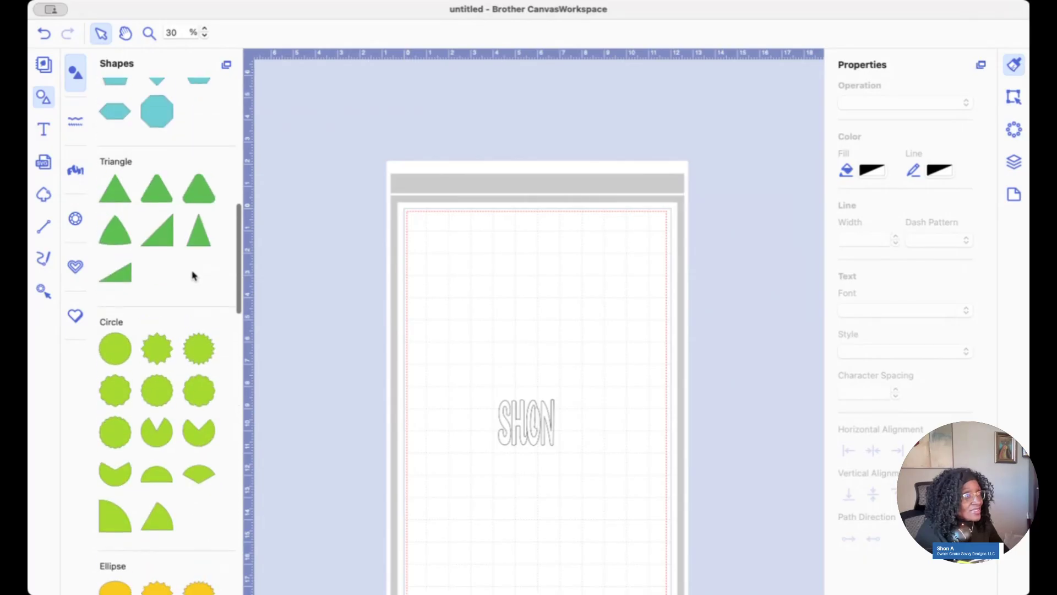
{"action": "left_click_drag", "start_coordinate": [116, 392], "coordinate": [536, 425]}
- Attach the name text to the circle's outline as path text
{"action": "left_click", "coordinate": [464, 358]}
{"action": "left_click_drag", "start_coordinate": [456, 321], "coordinate": [656, 513]}
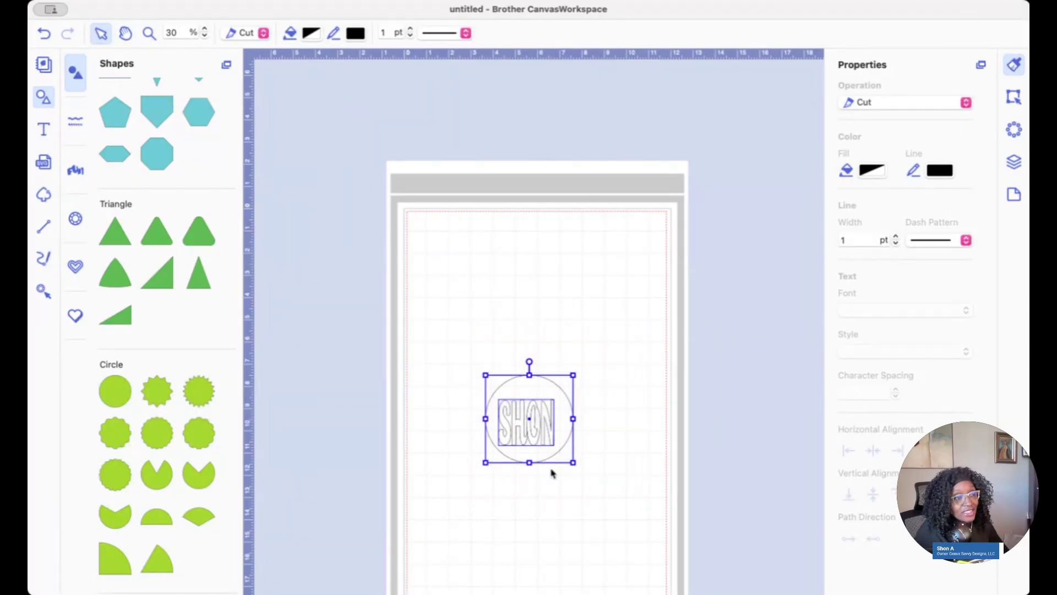
{"action": "left_click", "coordinate": [565, 574]}
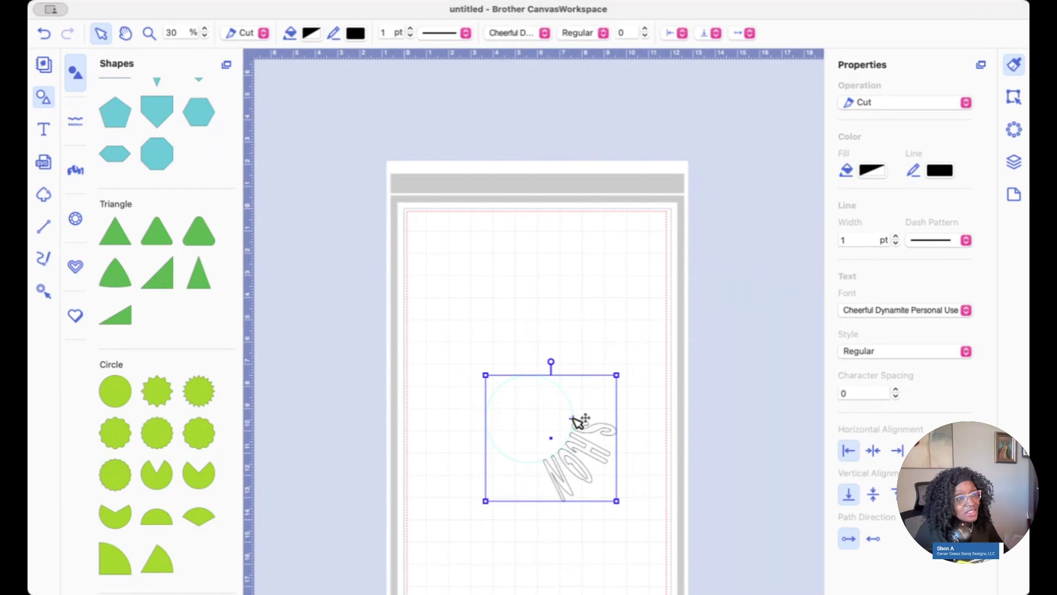
- Slide the name text's start point along the circle to its upper-left part and reposition the object higher on the mat
{"action": "left_click_drag", "start_coordinate": [574, 419], "coordinate": [550, 491]}
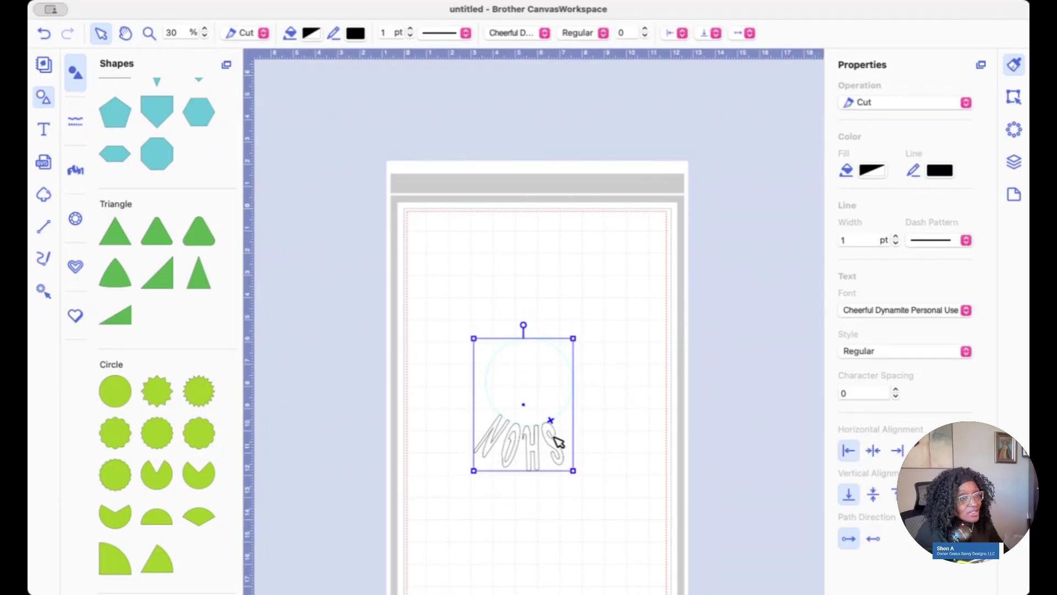
{"action": "left_click_drag", "start_coordinate": [553, 421], "coordinate": [545, 369]}
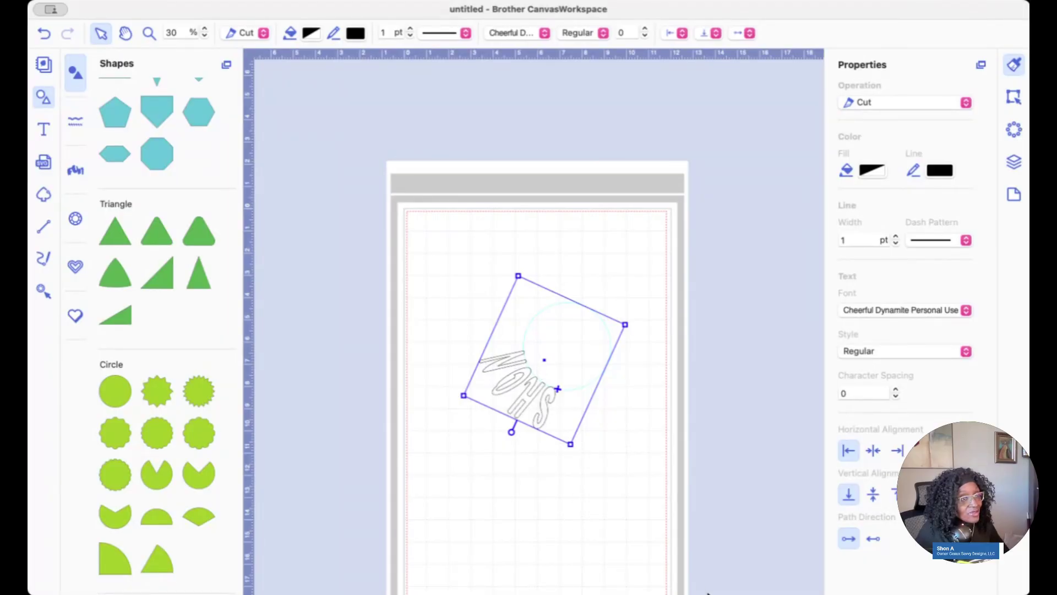
{"action": "left_click_drag", "start_coordinate": [557, 389], "coordinate": [562, 355]}
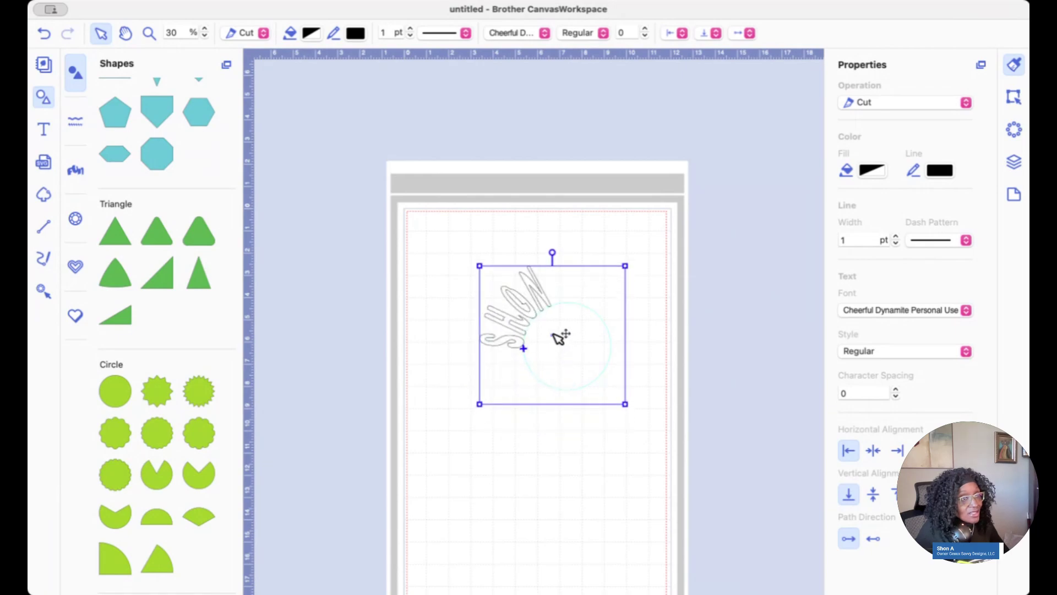
{"action": "left_click_drag", "start_coordinate": [559, 337], "coordinate": [526, 348]}
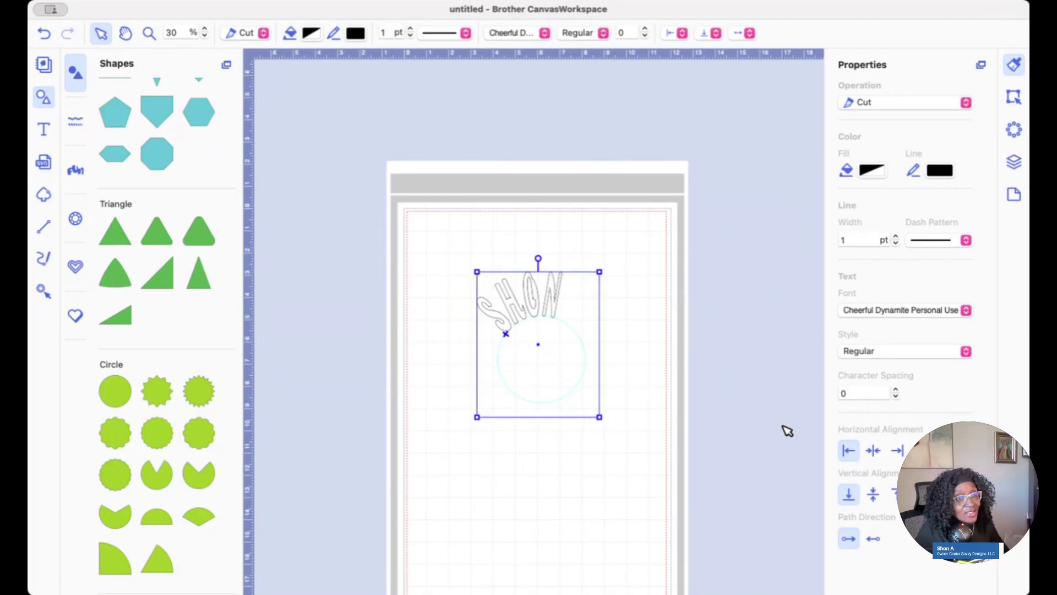
- Try middle and top vertical alignment, and centred, right and distributed horizontal alignment, on the path text
{"action": "left_click", "coordinate": [874, 495]}
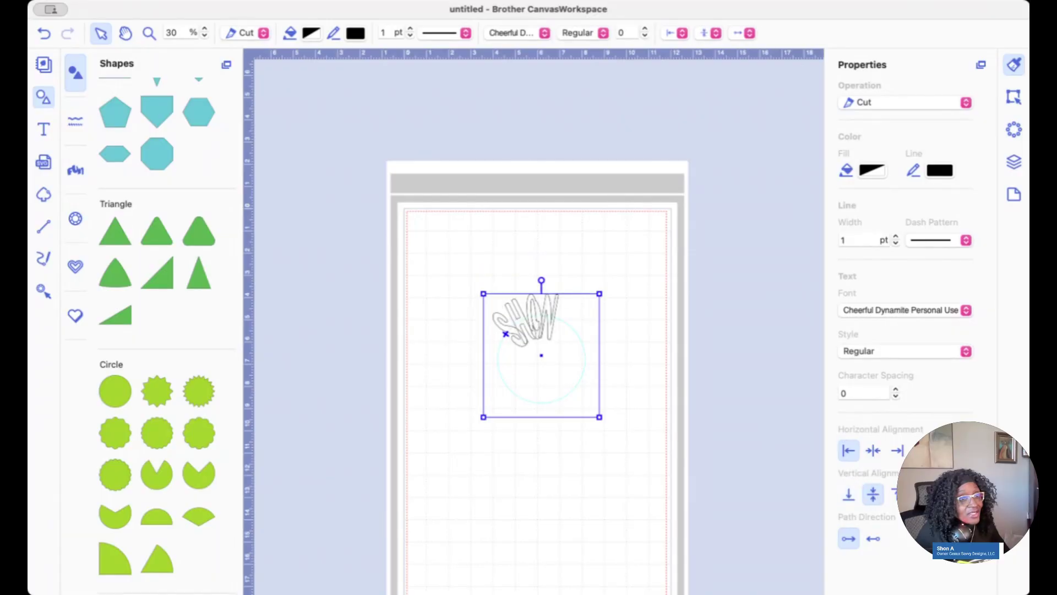
{"action": "left_click", "coordinate": [894, 494]}
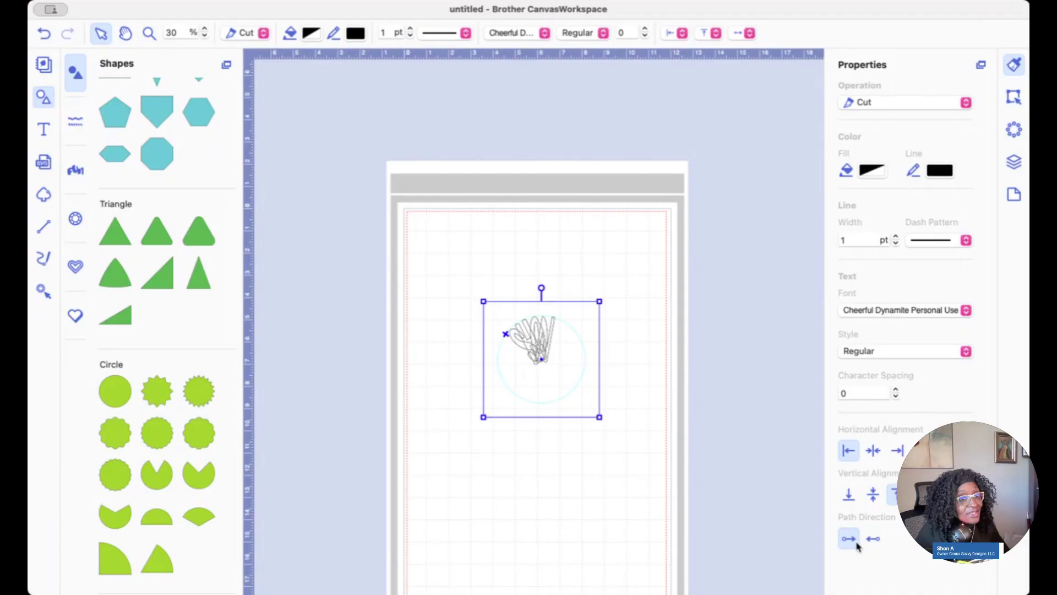
{"action": "left_click", "coordinate": [873, 451]}
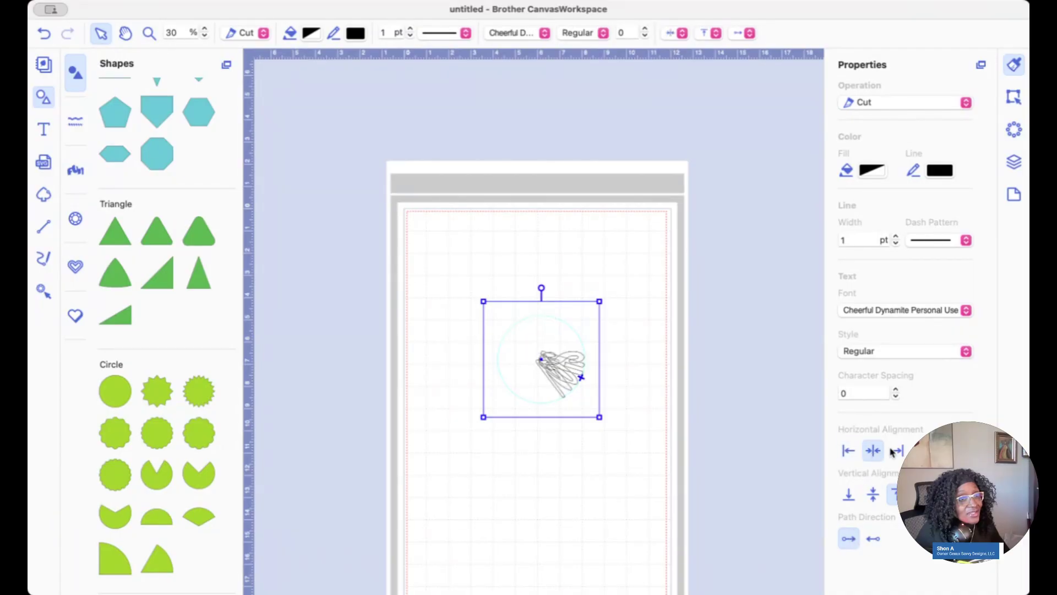
{"action": "left_click", "coordinate": [898, 451]}
{"action": "left_click", "coordinate": [921, 450]}
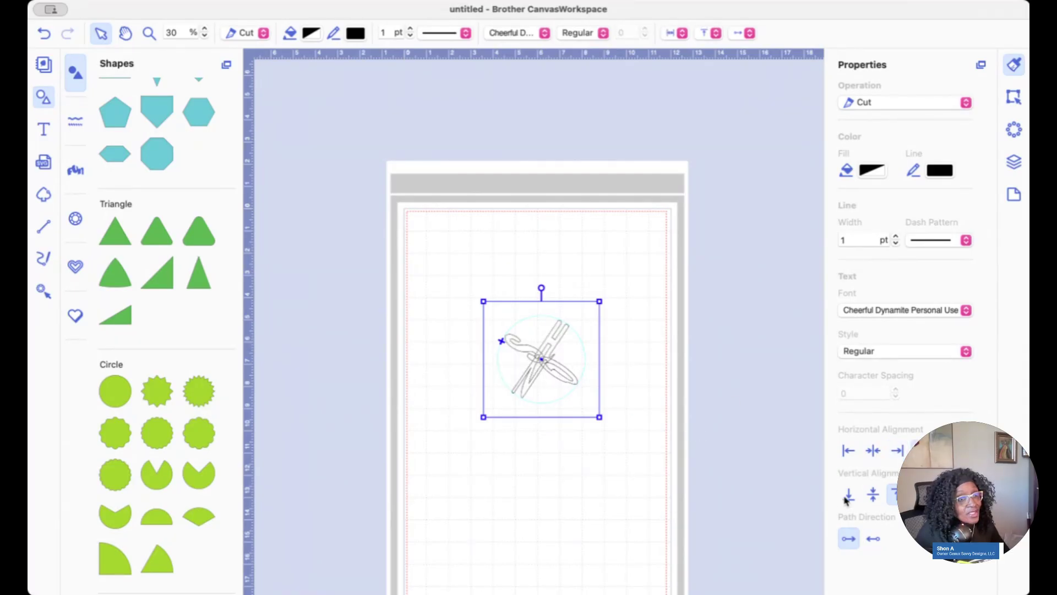
- Align the path text to the left horizontally and compare its bottom, middle and top vertical alignments
{"action": "left_click", "coordinate": [848, 451]}
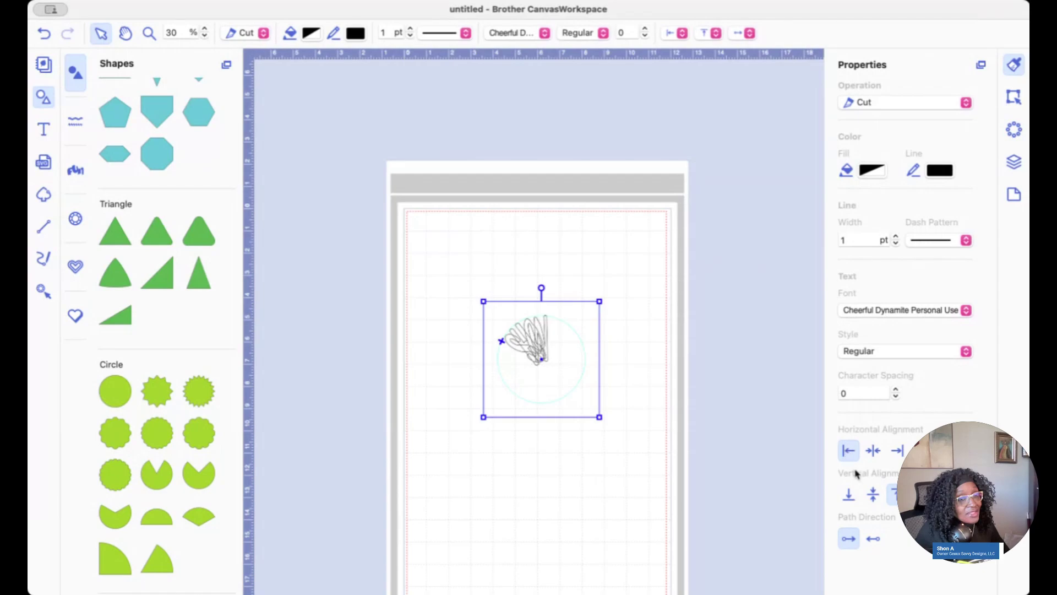
{"action": "left_click", "coordinate": [849, 496]}
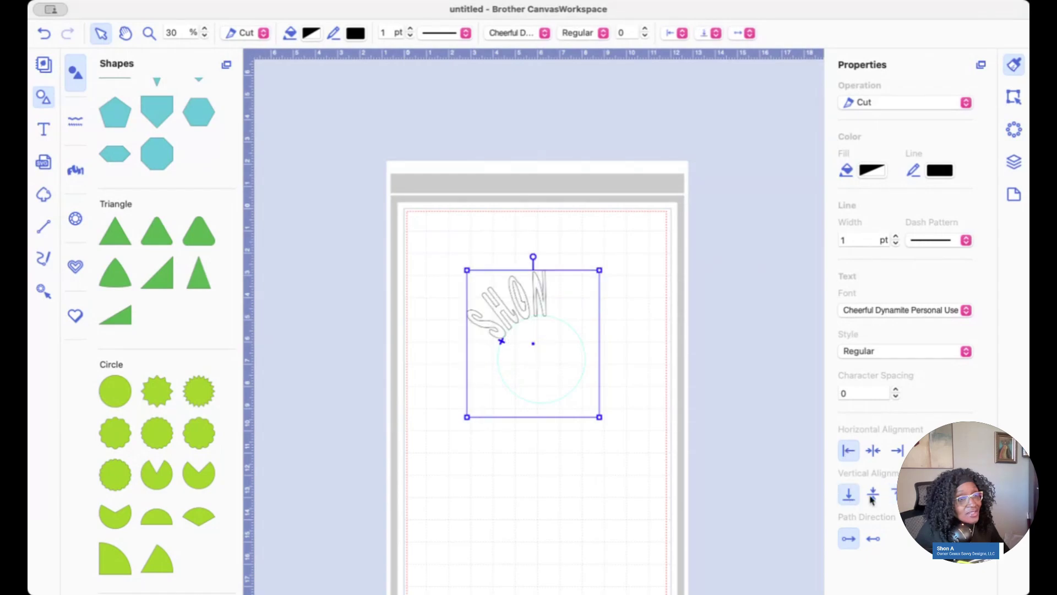
{"action": "left_click", "coordinate": [894, 494]}
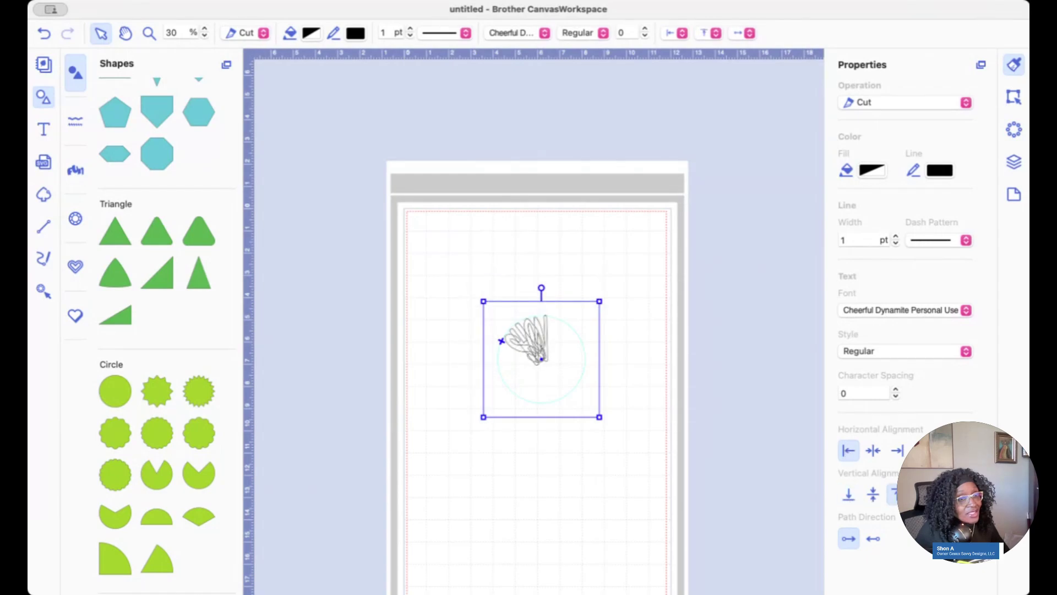
{"action": "left_click", "coordinate": [873, 495]}
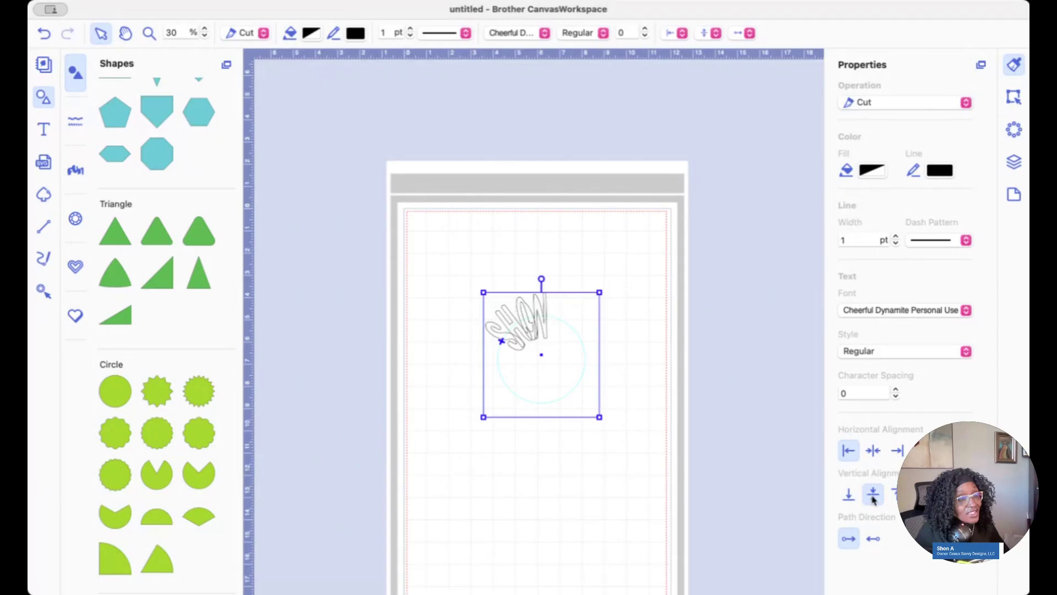
{"action": "left_click", "coordinate": [894, 494]}
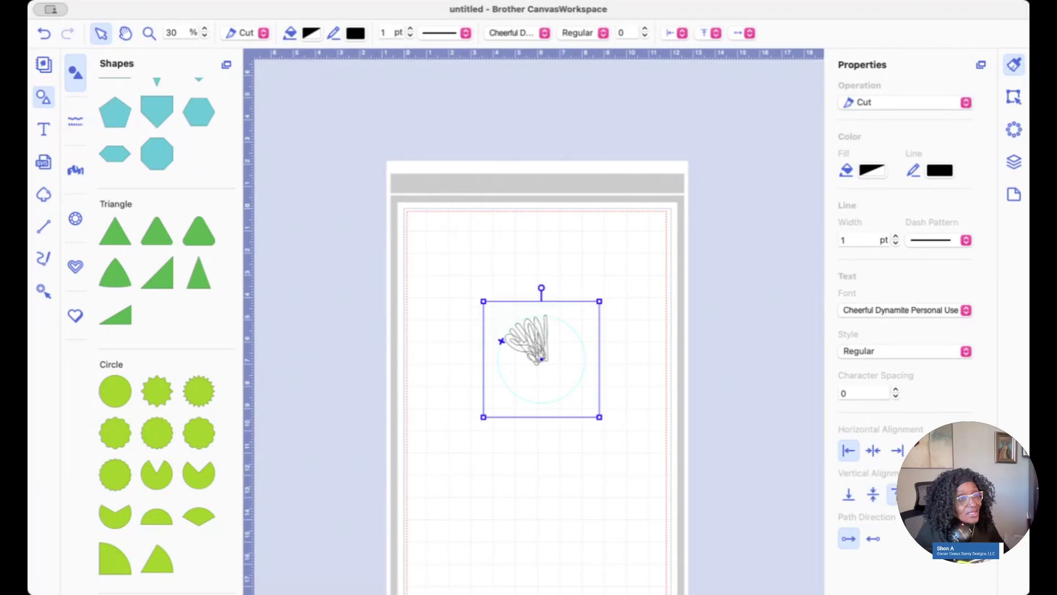
- Change the name text's font to Al Bayan and try its Bold and Plain styles
{"action": "left_click", "coordinate": [966, 311]}
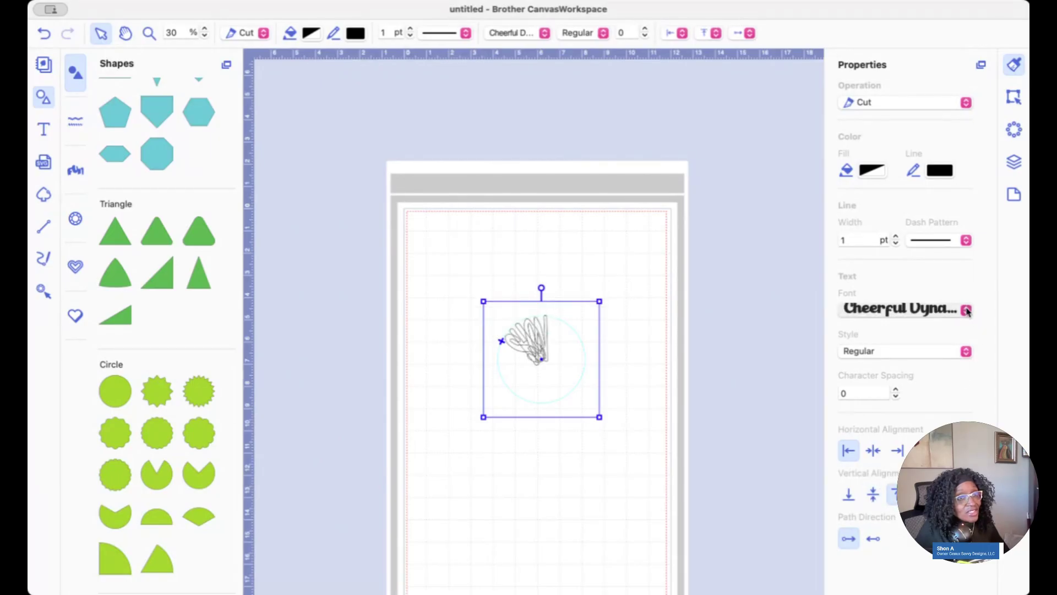
{"action": "left_click", "coordinate": [956, 416]}
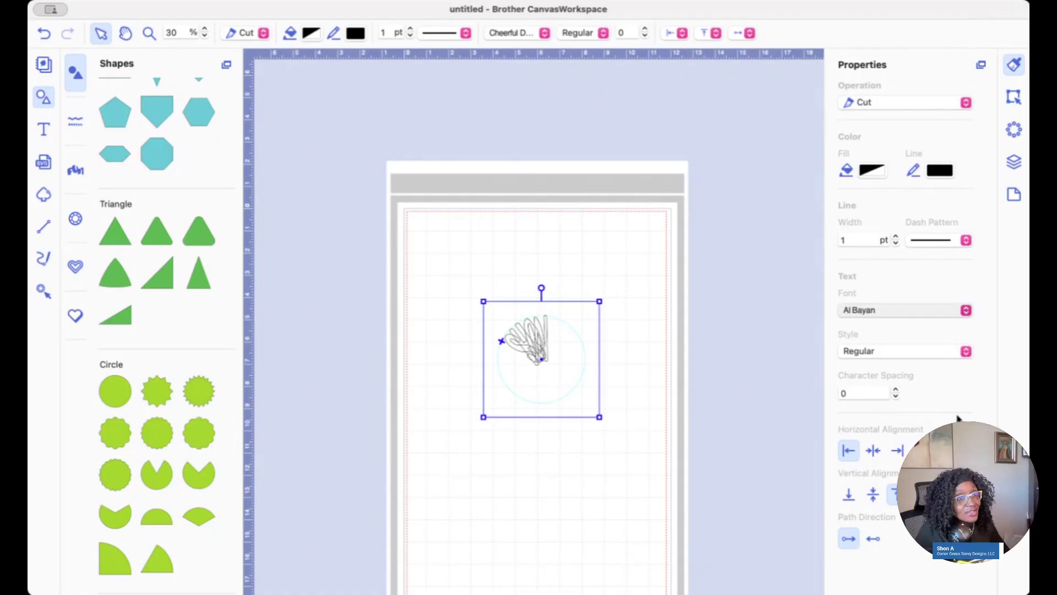
{"action": "left_click", "coordinate": [966, 351]}
{"action": "left_click", "coordinate": [956, 369]}
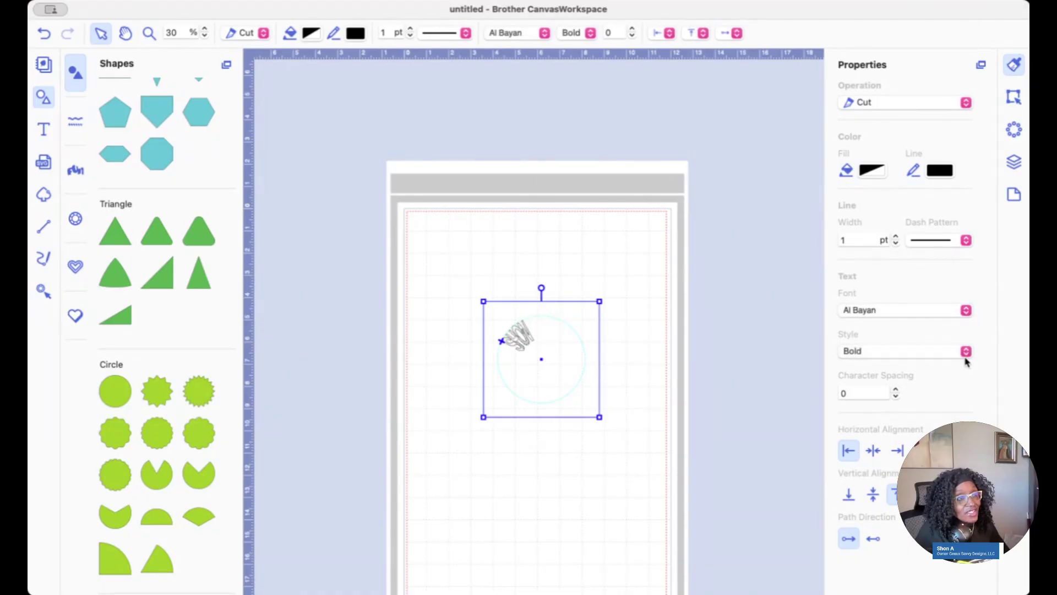
{"action": "left_click", "coordinate": [966, 352]}
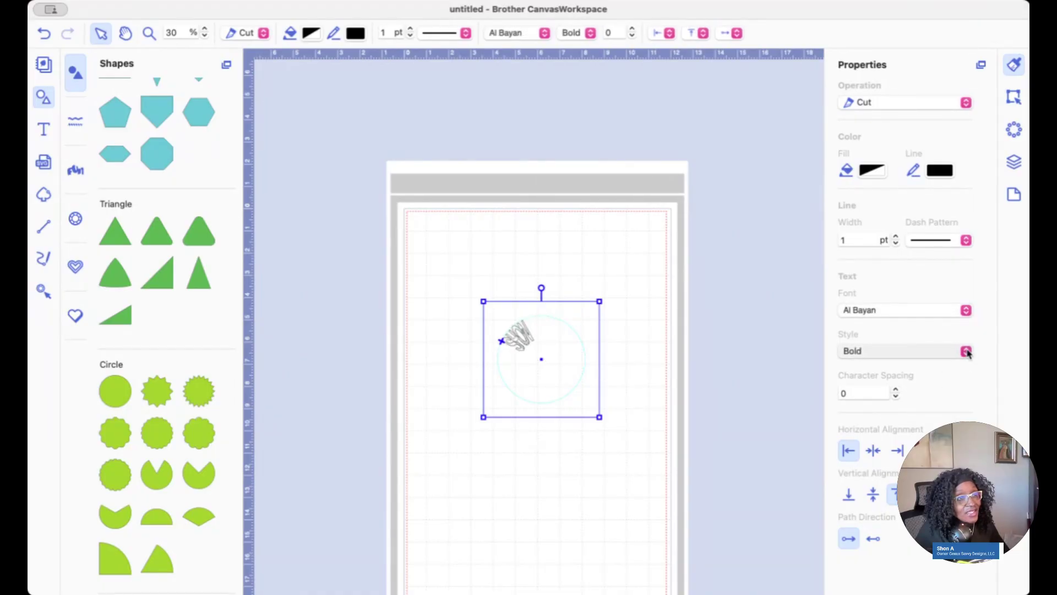
{"action": "left_click", "coordinate": [940, 333]}
- Try Arial for the name text, and settle on the Baskerville font in Regular style
{"action": "left_click", "coordinate": [966, 311]}
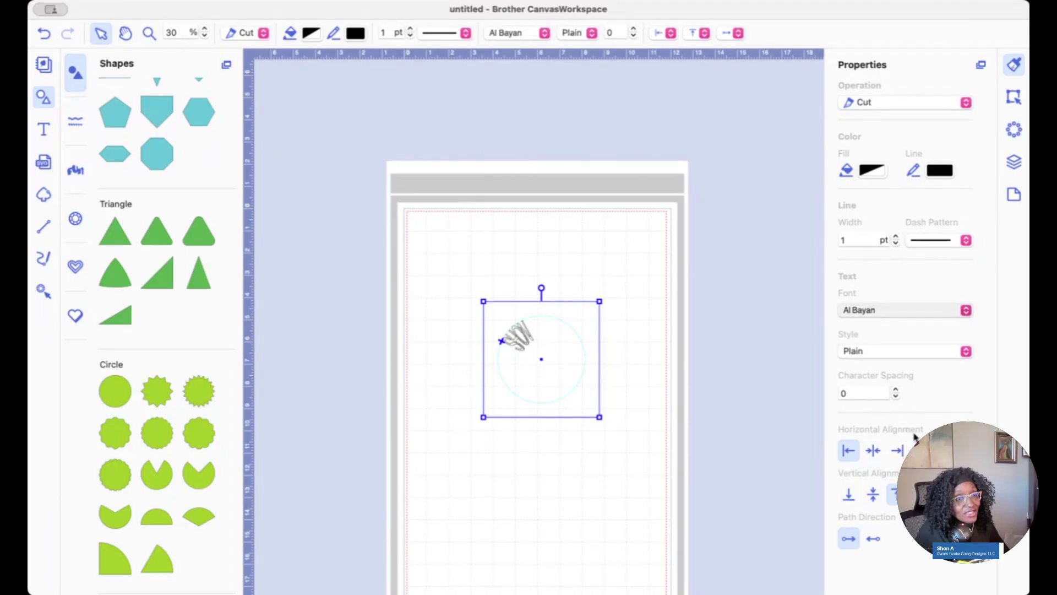
{"action": "left_click", "coordinate": [916, 442]}
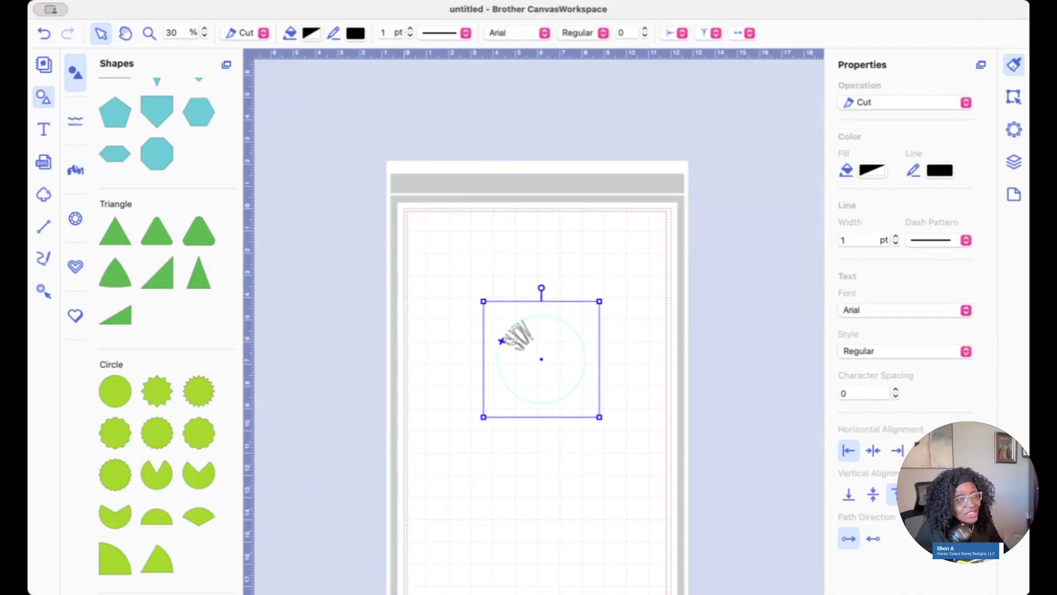
{"action": "left_click", "coordinate": [967, 310]}
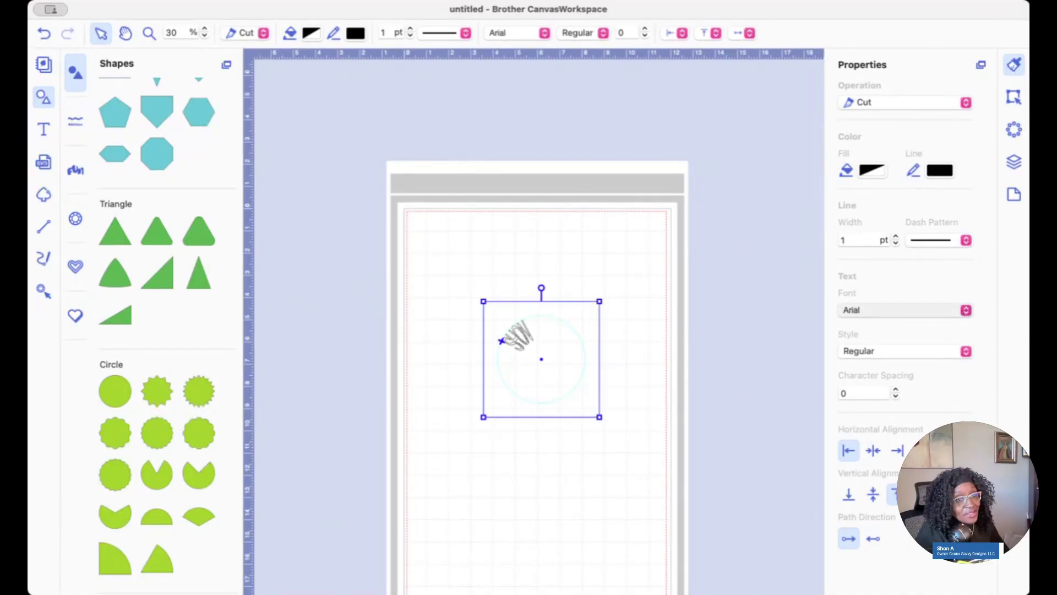
{"action": "left_click", "coordinate": [916, 571]}
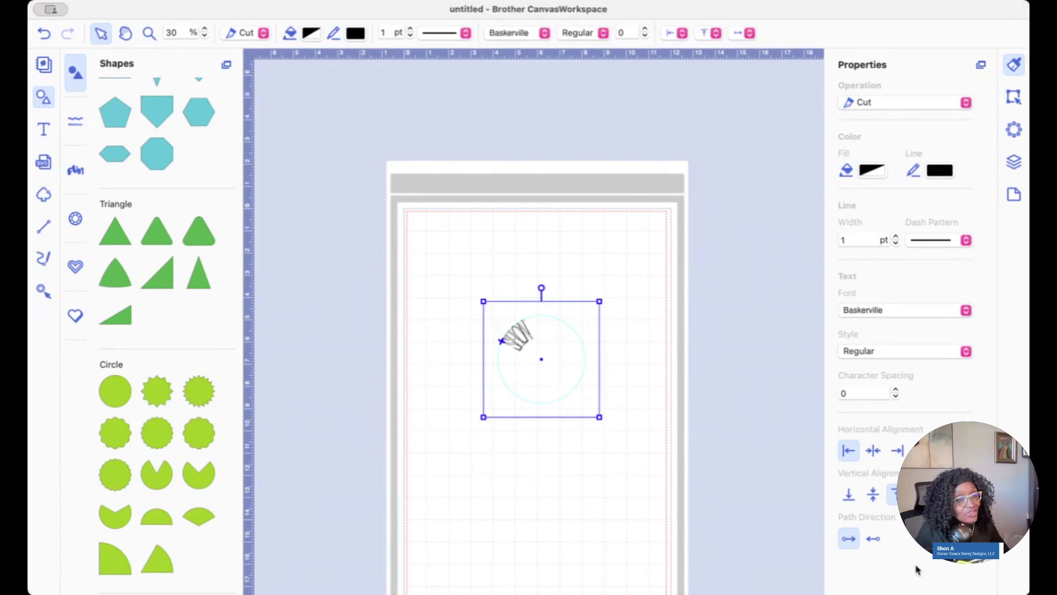
- Try centred, right and distributed horizontal alignment on the Baskerville path text, with bottom and middle vertical alignment
{"action": "left_click", "coordinate": [875, 452]}
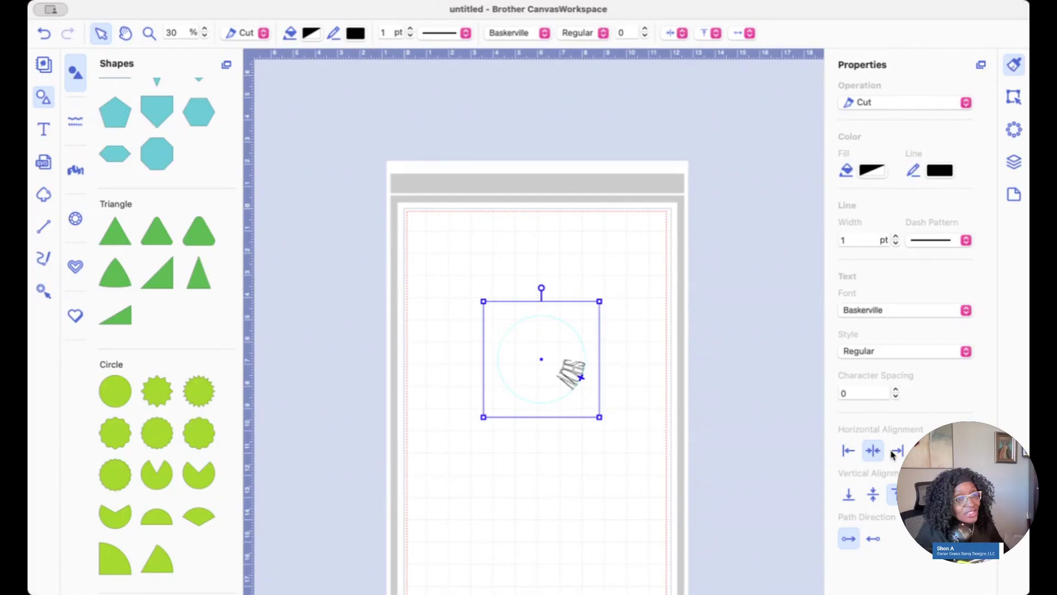
{"action": "left_click", "coordinate": [898, 452]}
{"action": "left_click", "coordinate": [919, 450]}
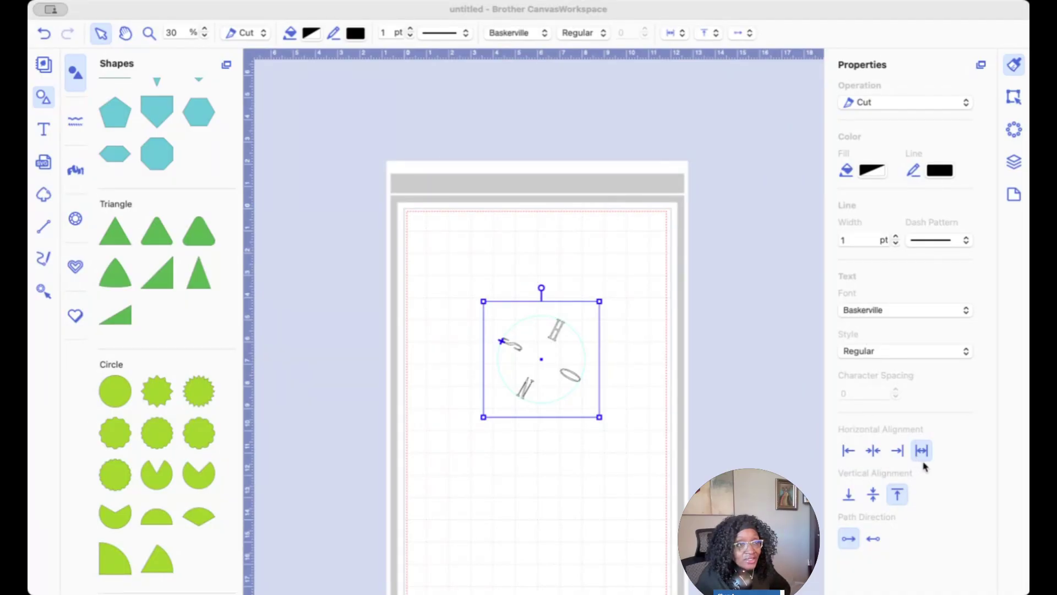
{"action": "left_click", "coordinate": [850, 495]}
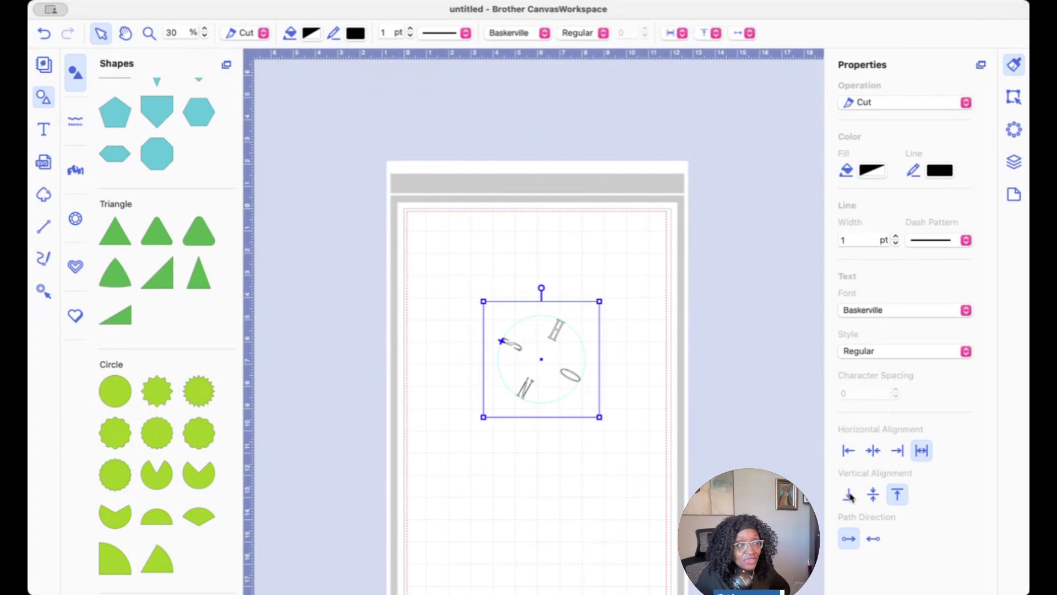
{"action": "left_click", "coordinate": [874, 495]}
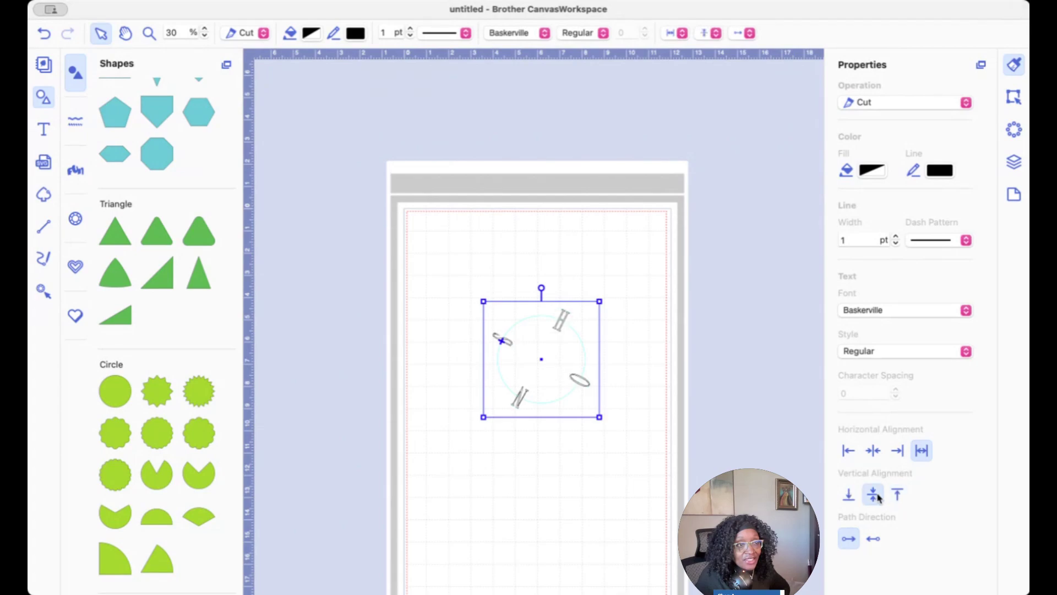
- Distribute the name's letters evenly around the circle and set their vertical alignment to bottom so they sit outside it
{"action": "left_click", "coordinate": [871, 452]}
{"action": "left_click", "coordinate": [849, 451]}
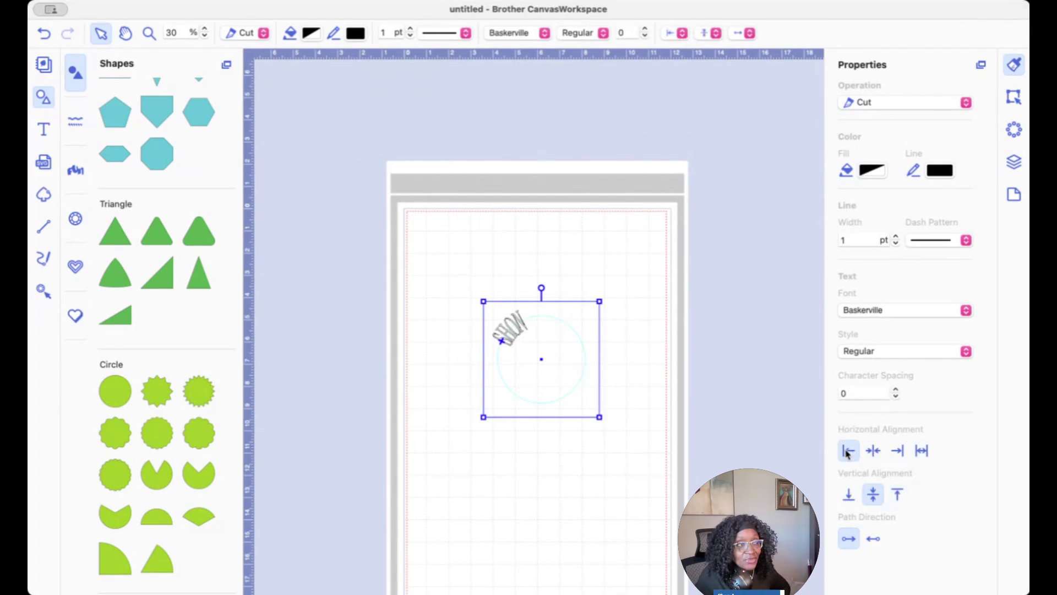
{"action": "left_click", "coordinate": [897, 450]}
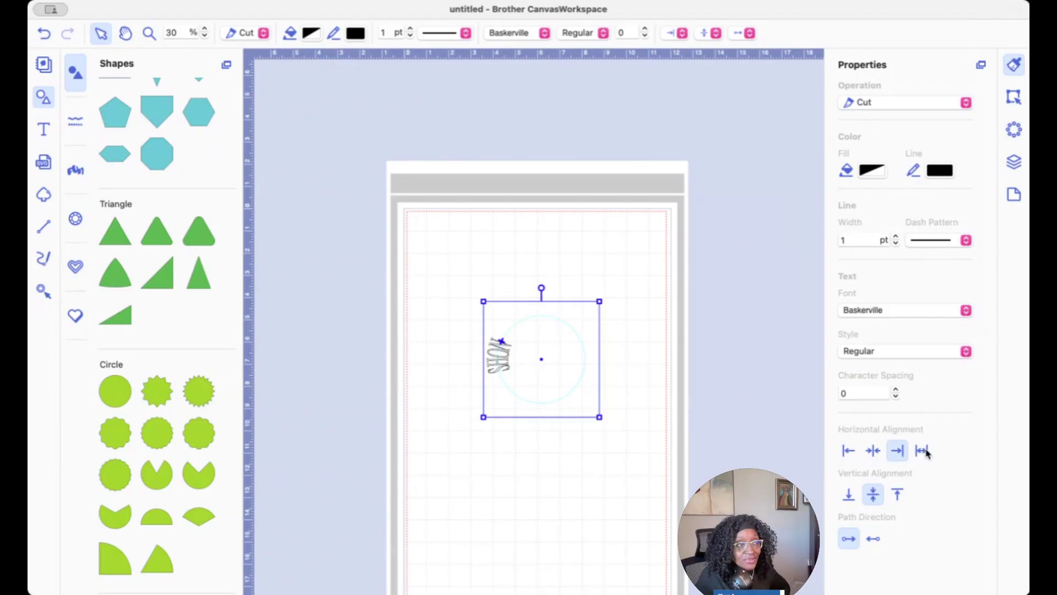
{"action": "left_click", "coordinate": [921, 450]}
{"action": "left_click", "coordinate": [850, 498]}
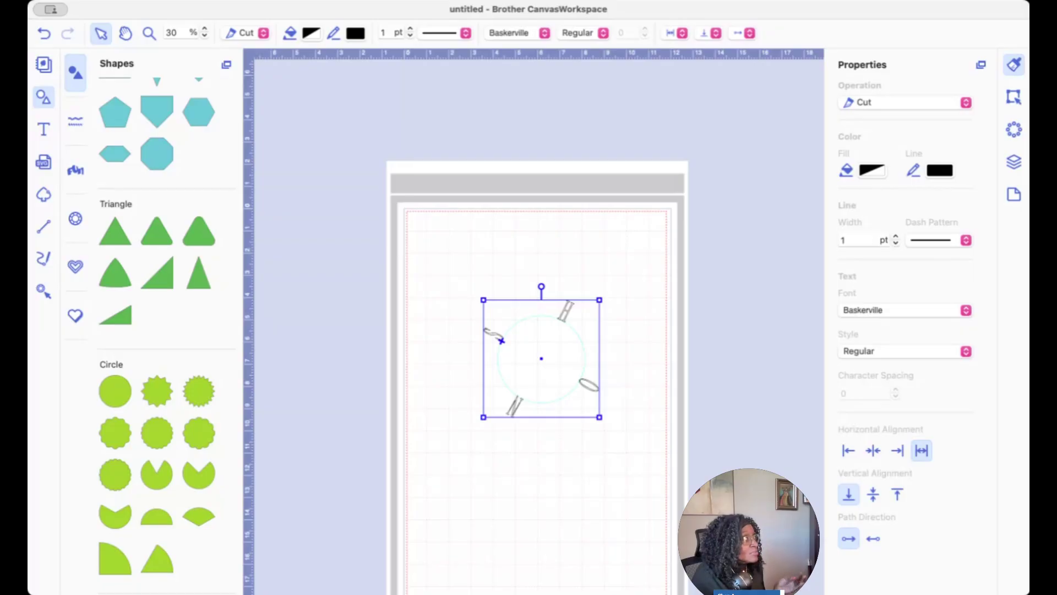
- Transfer the design as an FCM file via the internet to the registered machine
{"action": "key", "text": "super+e"}
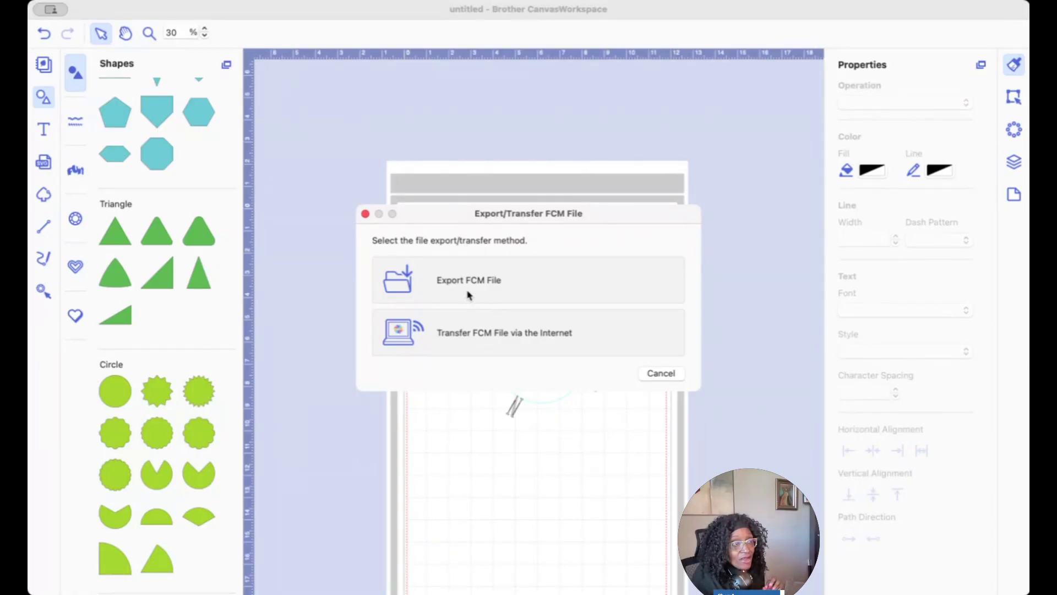
{"action": "left_click", "coordinate": [491, 337]}
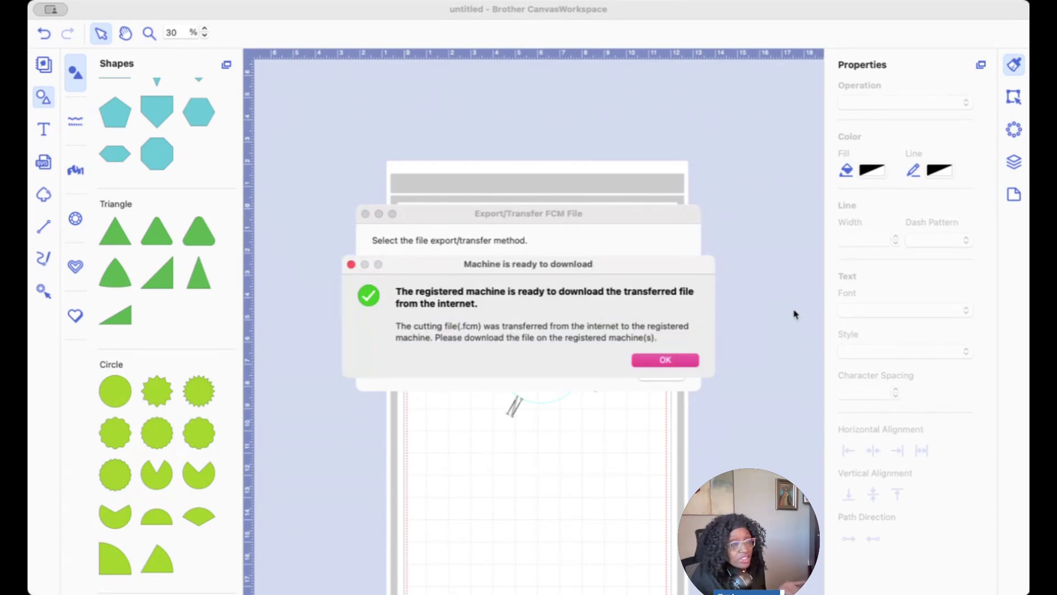
{"action": "left_click", "coordinate": [674, 362]}
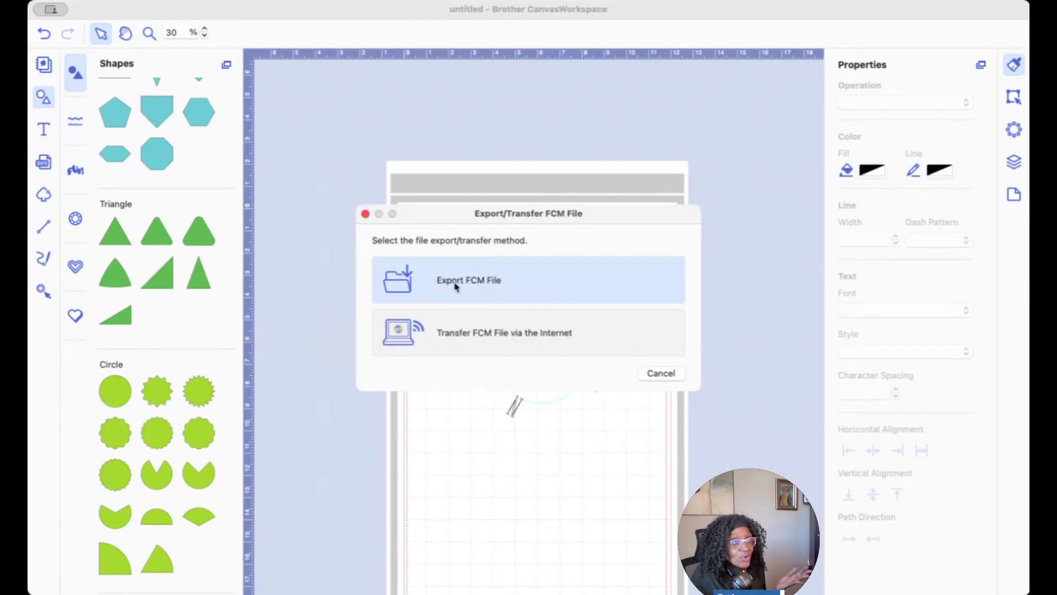
- Open the FCM file export and cancel out of it without saving a file
{"action": "left_click", "coordinate": [455, 285]}
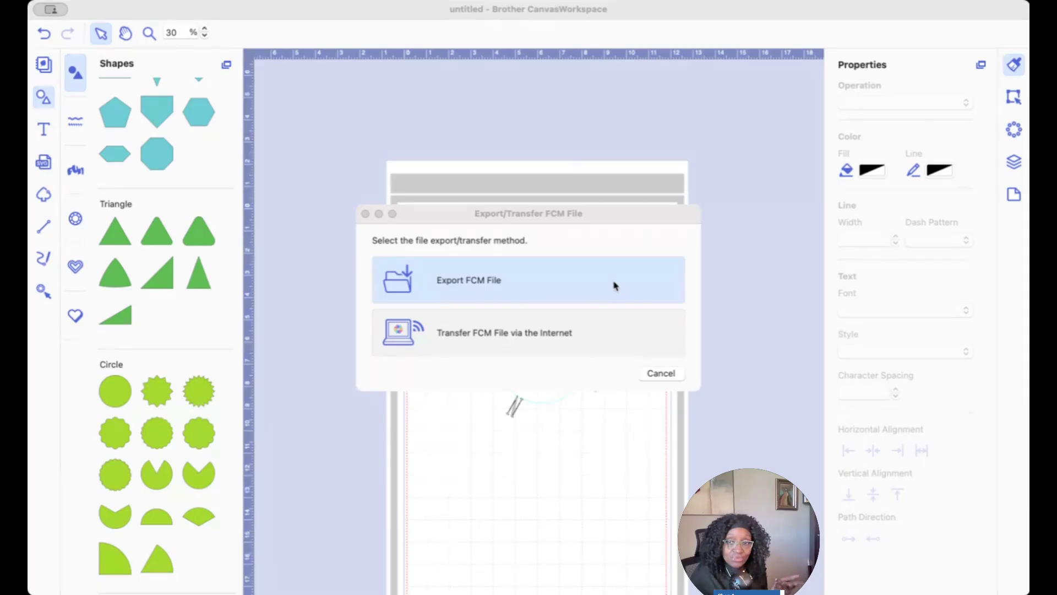
{"action": "left_click", "coordinate": [838, 532]}
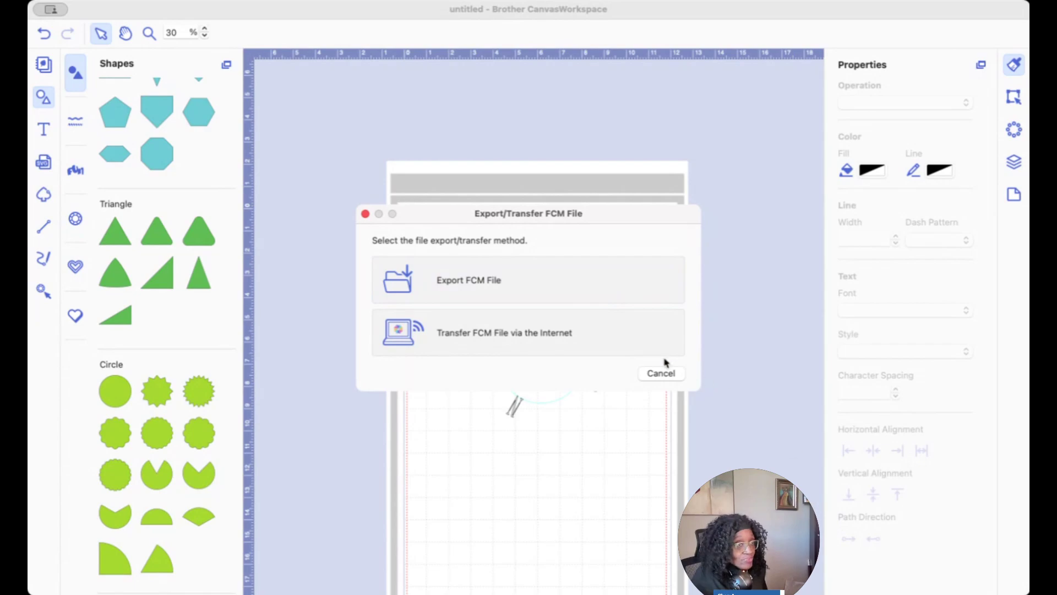
{"action": "left_click", "coordinate": [661, 373]}
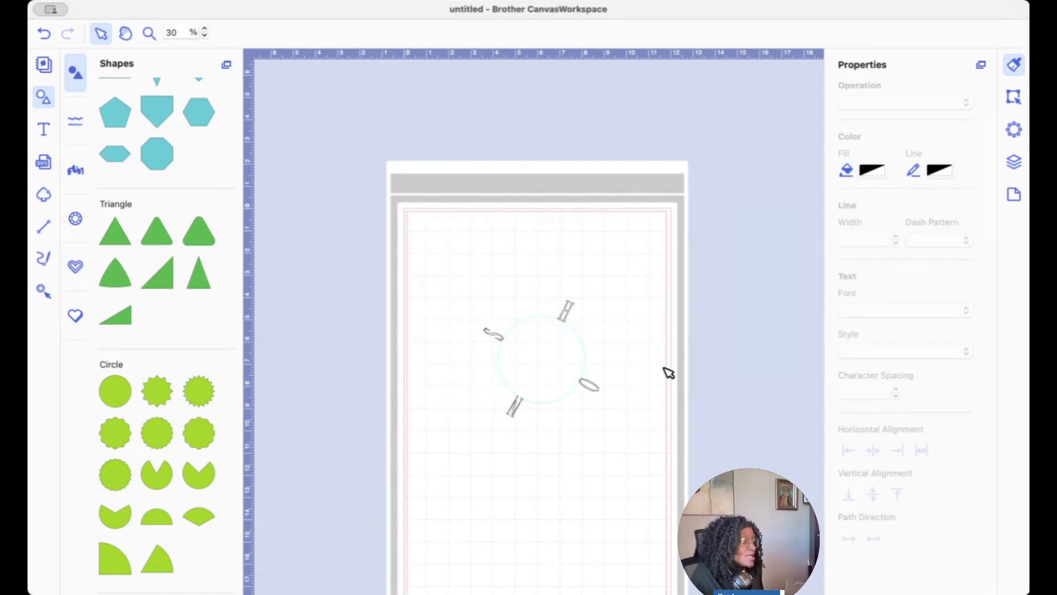